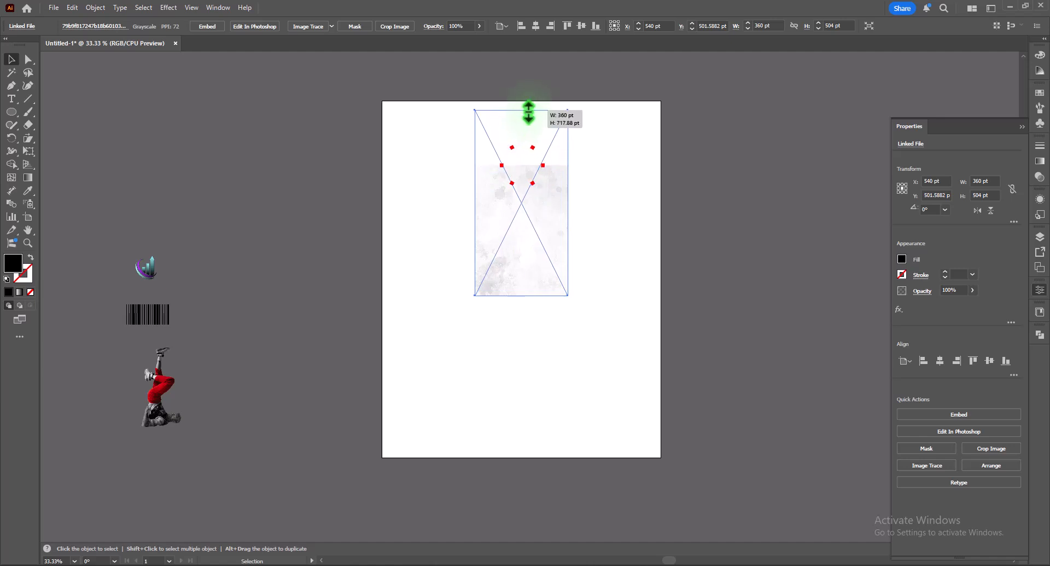
- Stretch the grunge texture image to cover the whole 1080 × 1380 pt artboard and lock it in place
{"action": "left_click_drag", "start_coordinate": [574, 201], "coordinate": [660, 235]}
{"action": "left_click_drag", "start_coordinate": [479, 201], "coordinate": [382, 200]}
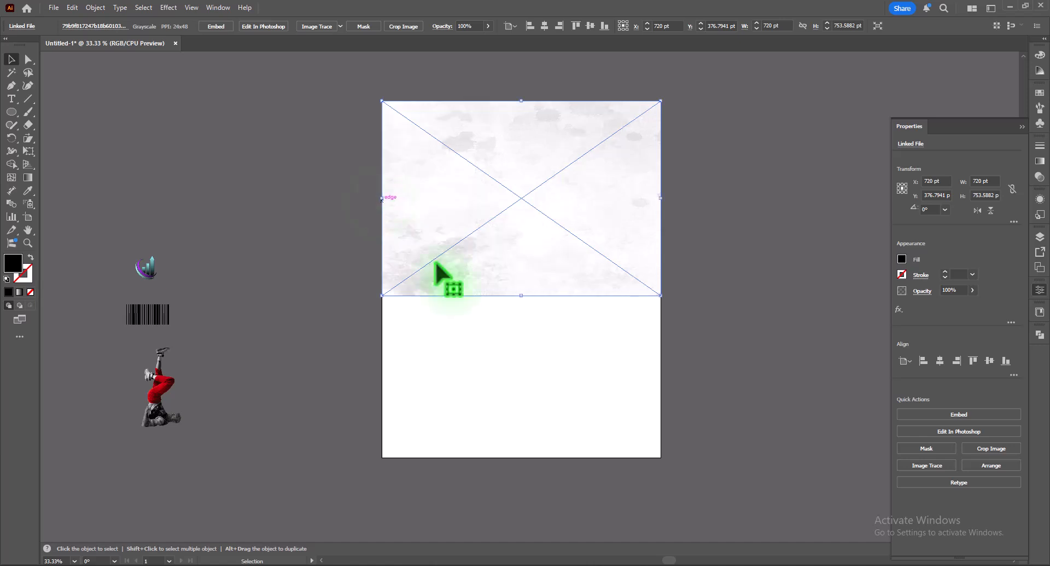
{"action": "left_click_drag", "start_coordinate": [524, 296], "coordinate": [521, 458]}
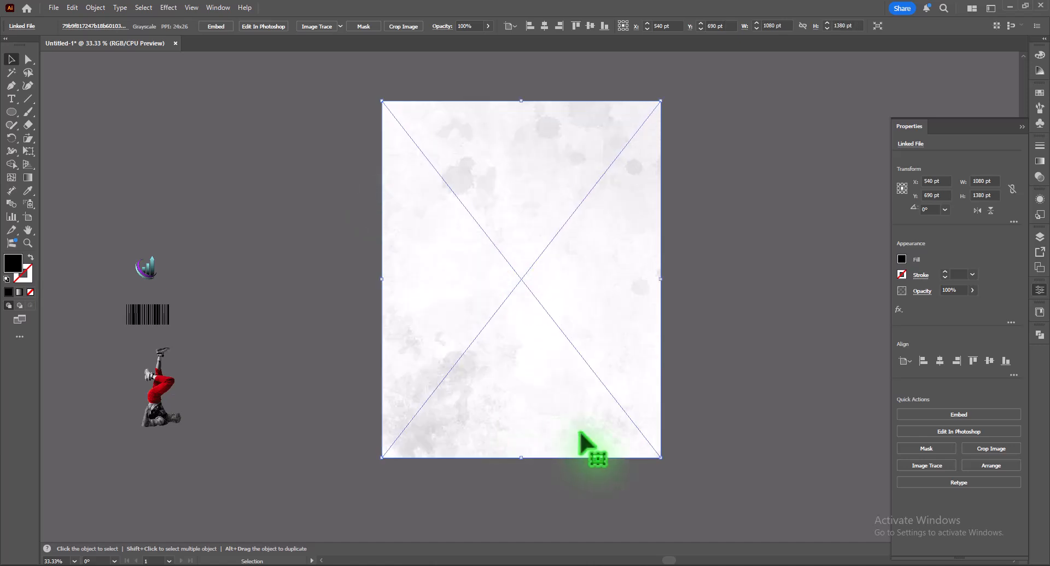
{"action": "key", "text": "ctrl+2"}
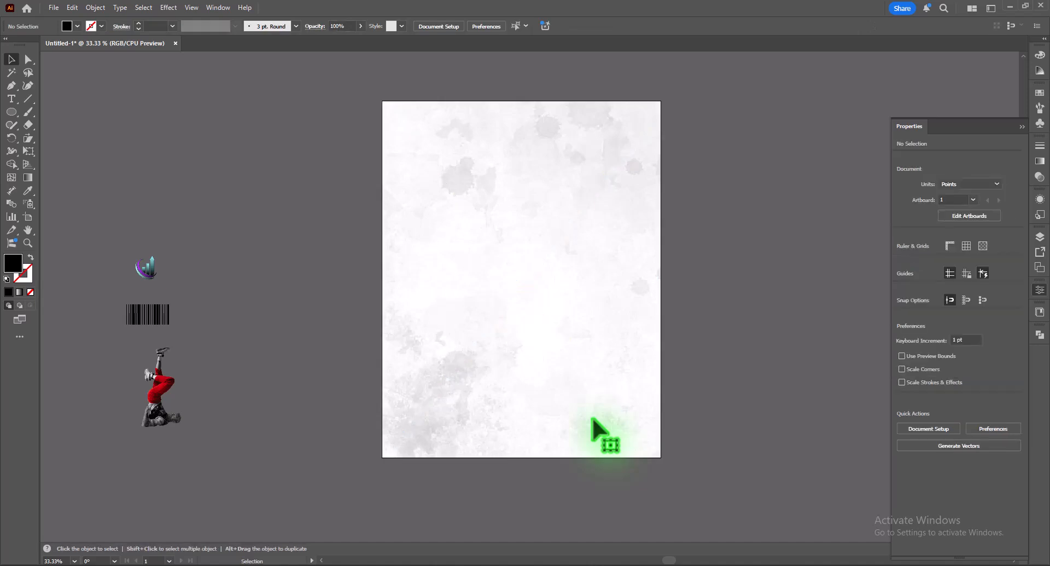
{"action": "left_click", "coordinate": [601, 338]}
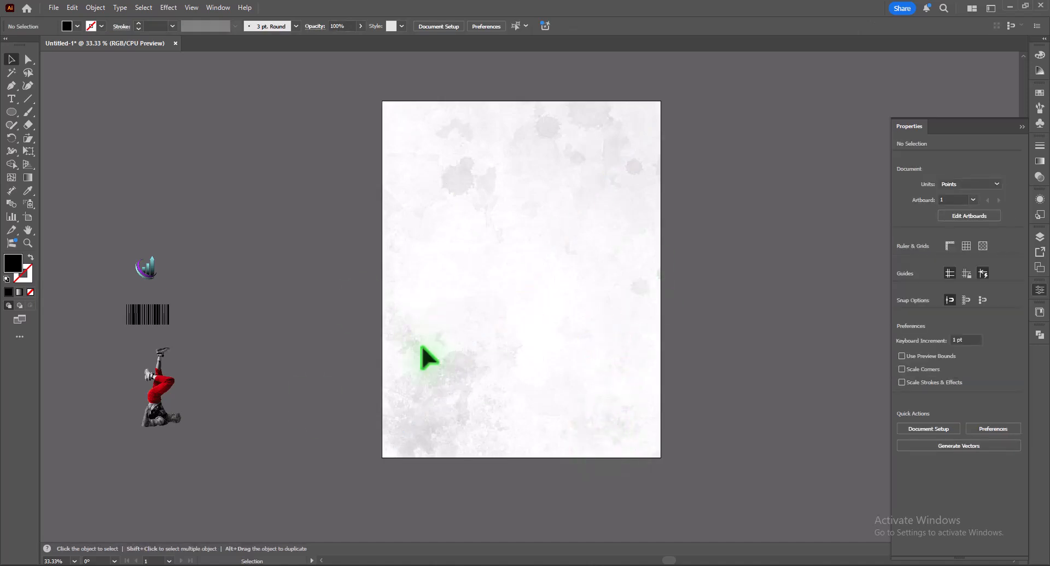
- Draw a black square about 31 pt on each side near the middle of the artboard
{"action": "left_click_drag", "start_coordinate": [10, 112], "coordinate": [54, 112]}
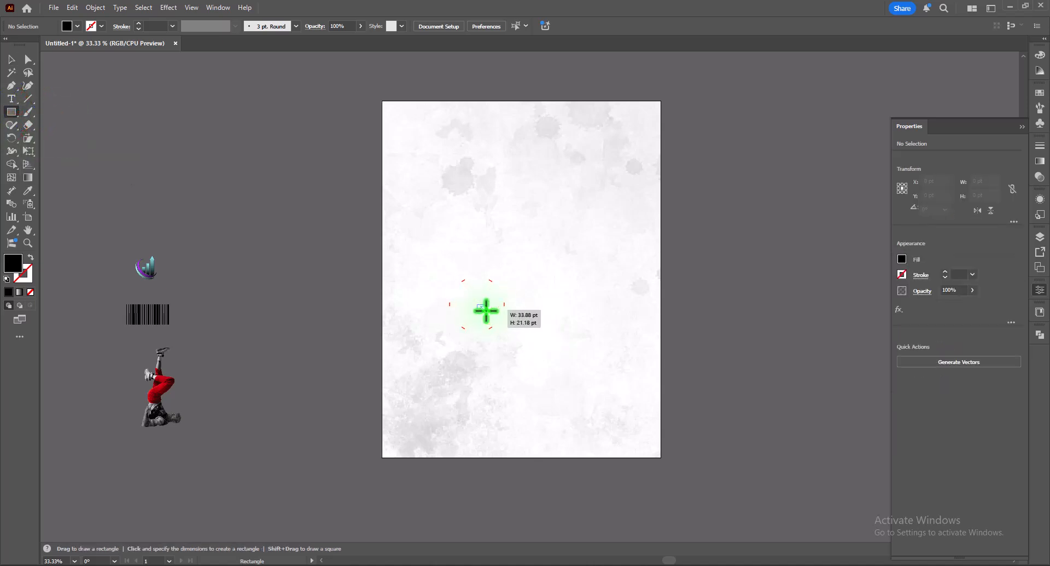
{"action": "left_click_drag", "start_coordinate": [487, 311], "coordinate": [487, 312]}
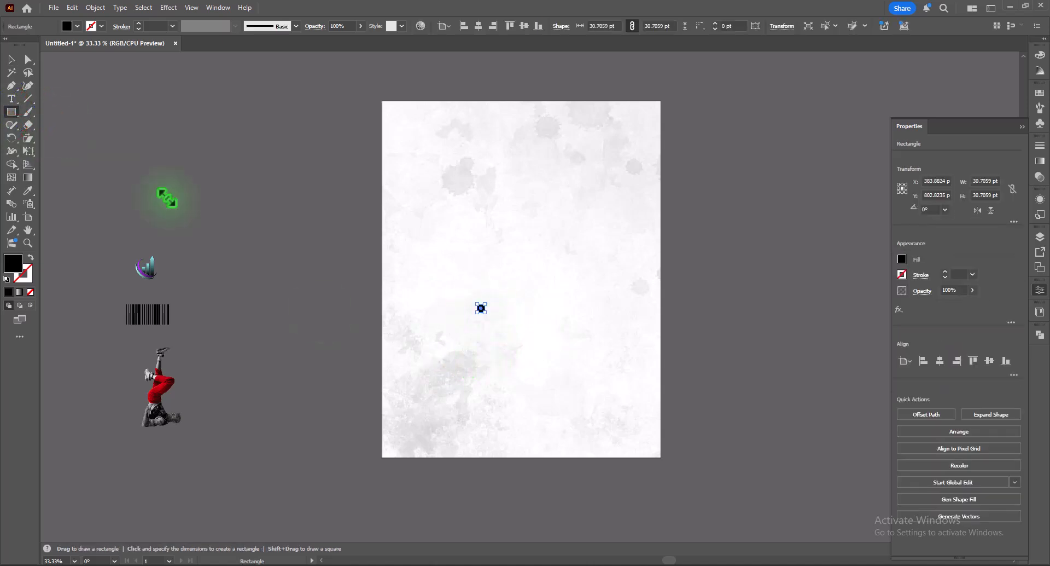
{"action": "left_click", "coordinate": [11, 59]}
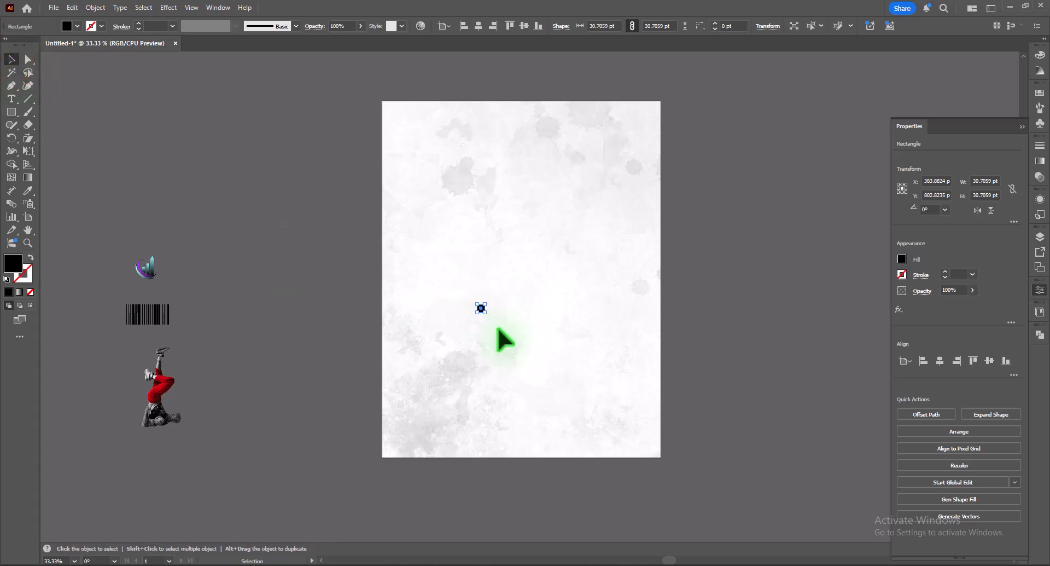
- Duplicate the square repeatedly edge to edge to build a horizontal row of eleven squares
{"action": "key", "text": "ctrl+equal"}
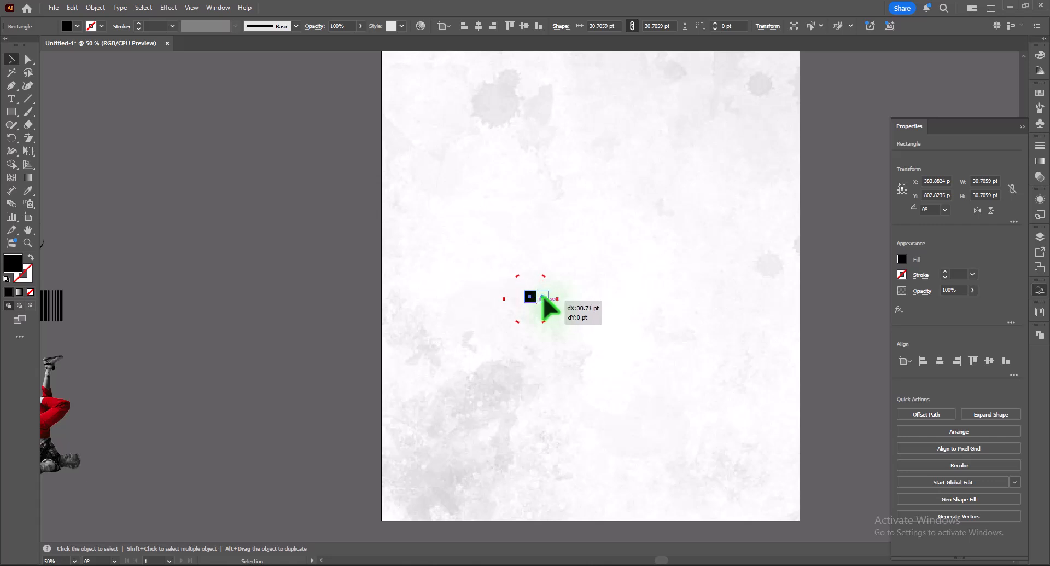
{"action": "left_click_drag", "start_coordinate": [544, 297], "coordinate": [545, 297]}
{"action": "key", "text": "ctrl+d"}
{"action": "key", "text": "ctrl+d"}
{"action": "key", "text": "ctrl+d"}
- Fill the second square of the row with orange from the recent colors
{"action": "left_click", "coordinate": [558, 355]}
{"action": "left_click", "coordinate": [541, 296]}
{"action": "left_click", "coordinate": [74, 26]}
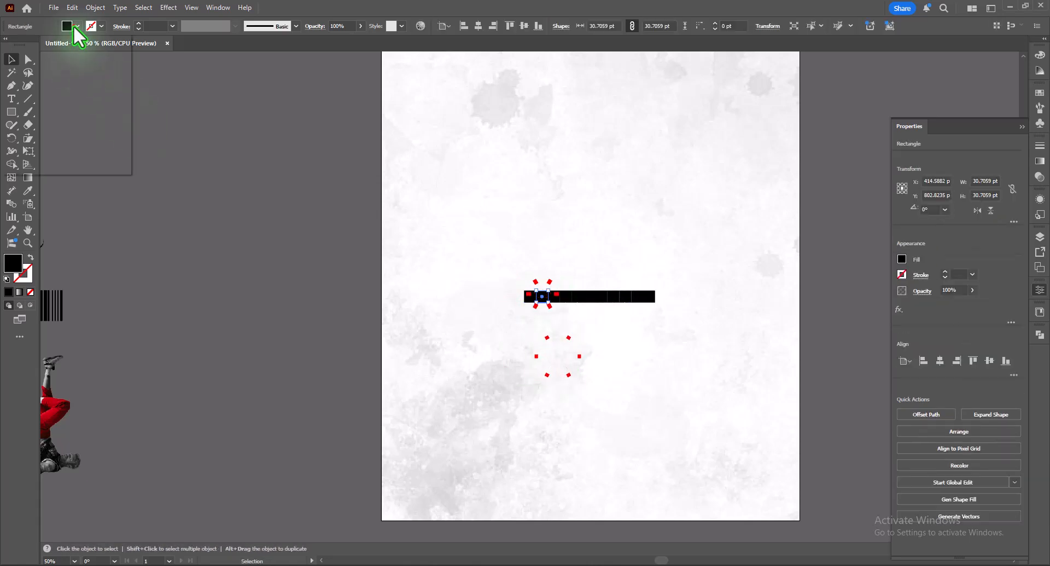
{"action": "left_click", "coordinate": [10, 79]}
{"action": "left_click", "coordinate": [603, 368]}
- Fill the first square of the row with the near-white color f1f2f2
{"action": "left_click", "coordinate": [529, 296]}
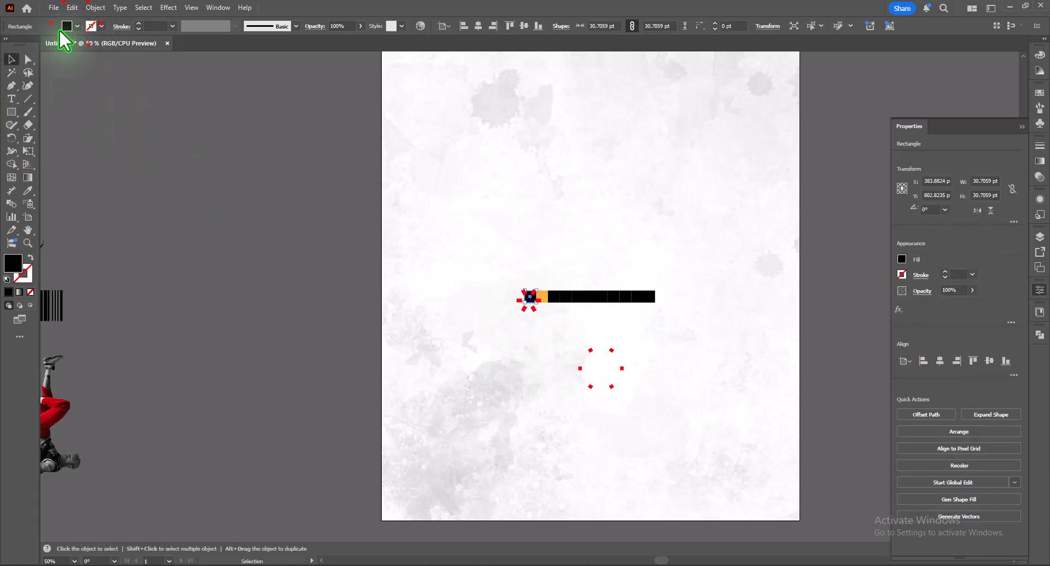
{"action": "left_click", "coordinate": [66, 26]}
{"action": "left_click", "coordinate": [114, 78]}
{"action": "left_click", "coordinate": [497, 335]}
- Fill the first square of the row with a medium grey swatch
{"action": "left_click", "coordinate": [529, 298]}
{"action": "left_click", "coordinate": [66, 26]}
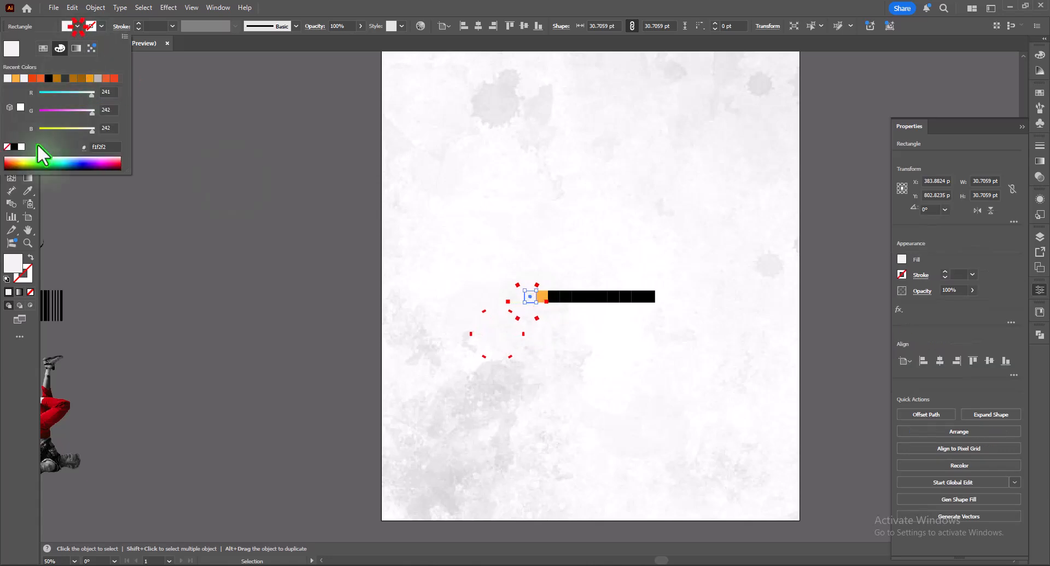
{"action": "left_click", "coordinate": [43, 48]}
{"action": "left_click", "coordinate": [68, 137]}
{"action": "left_click", "coordinate": [497, 382]}
- Use the Eyedropper to color the third to sixth squares alternately with the sampled grey and orange
{"action": "left_click", "coordinate": [554, 296]}
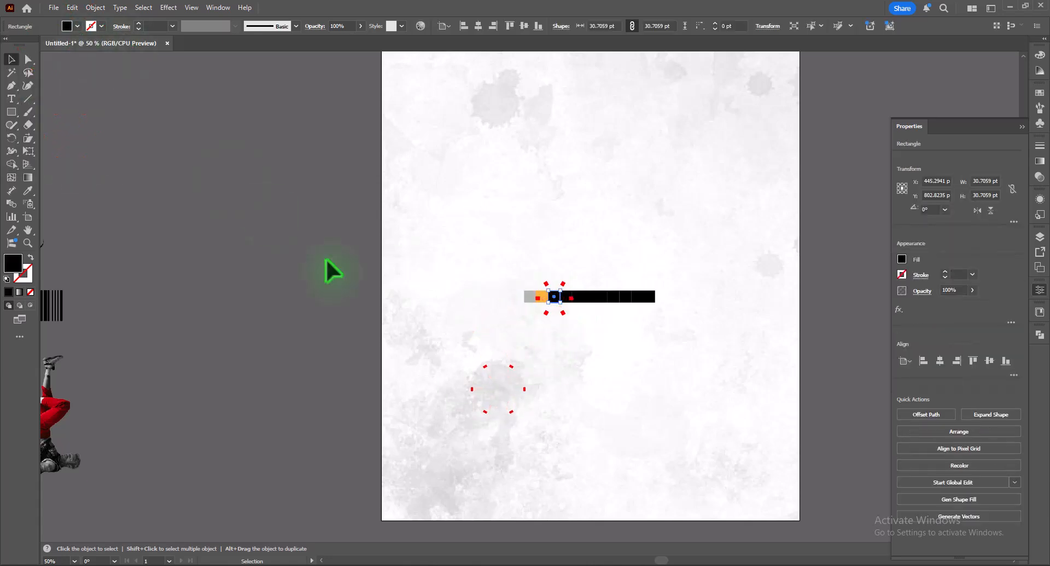
{"action": "left_click", "coordinate": [28, 190]}
{"action": "left_click", "coordinate": [542, 296]}
{"action": "left_click", "coordinate": [528, 298]}
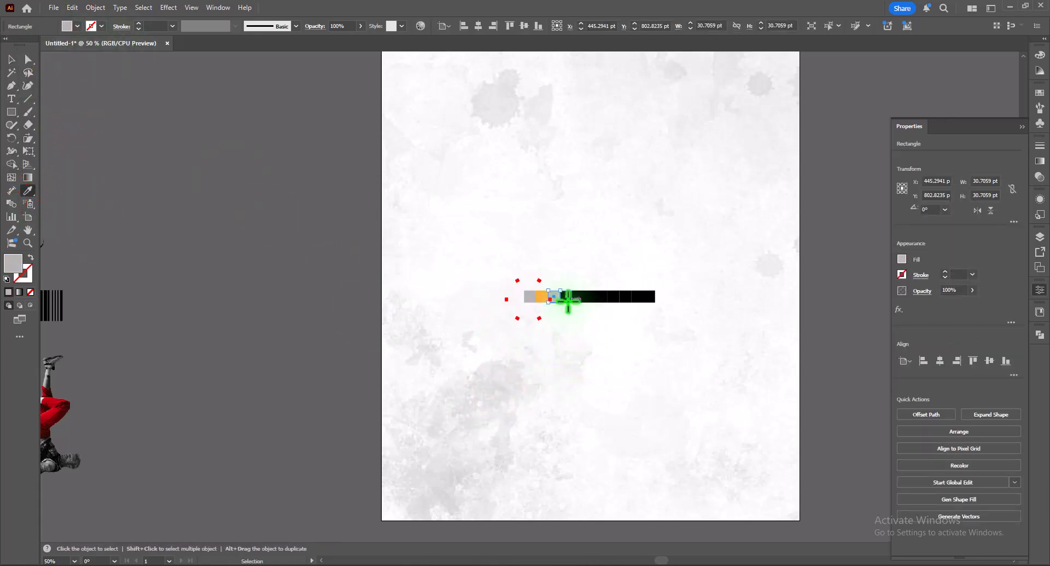
{"action": "left_click", "coordinate": [567, 300], "text": "ctrl"}
{"action": "left_click", "coordinate": [542, 299]}
{"action": "left_click", "coordinate": [581, 300], "text": "ctrl"}
{"action": "left_click", "coordinate": [555, 299]}
{"action": "left_click", "coordinate": [590, 300], "text": "ctrl"}
{"action": "left_click", "coordinate": [542, 298]}
- Continue the alternating grey and orange pattern on the seventh to eleventh squares with the Eyedropper, ending in grey
{"action": "left_click", "coordinate": [603, 300], "text": "ctrl"}
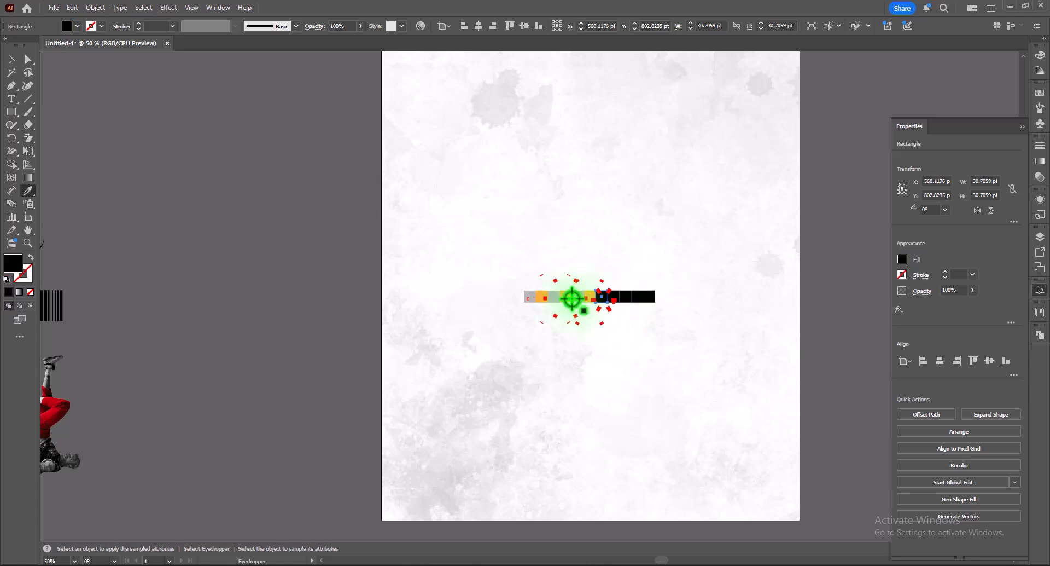
{"action": "left_click", "coordinate": [578, 298]}
{"action": "left_click", "coordinate": [615, 300], "text": "ctrl"}
{"action": "left_click", "coordinate": [593, 300]}
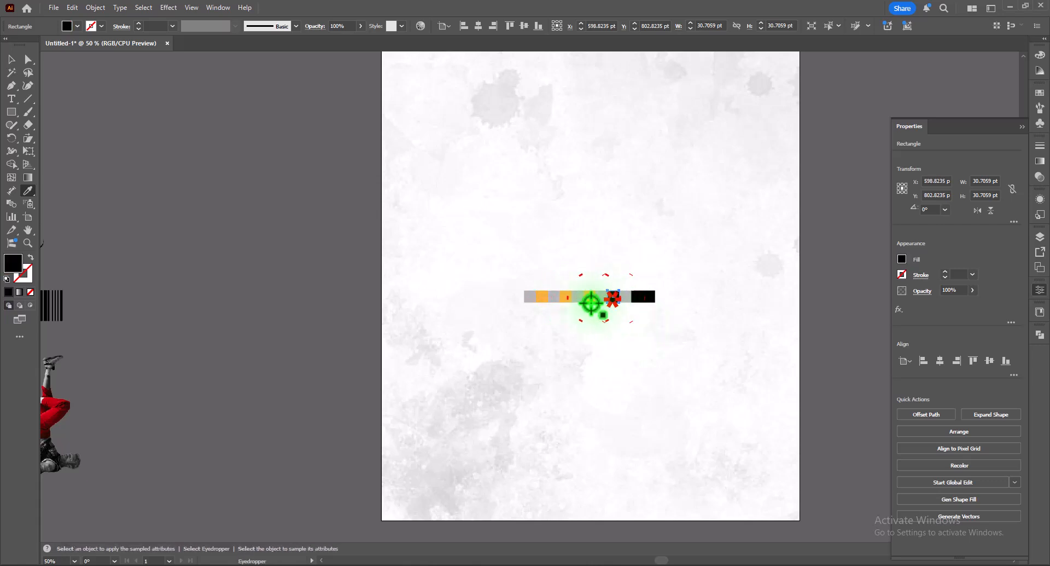
{"action": "left_click", "coordinate": [637, 299], "text": "ctrl"}
{"action": "left_click", "coordinate": [591, 300]}
{"action": "left_click", "coordinate": [651, 300], "text": "ctrl"}
{"action": "left_click", "coordinate": [626, 298]}
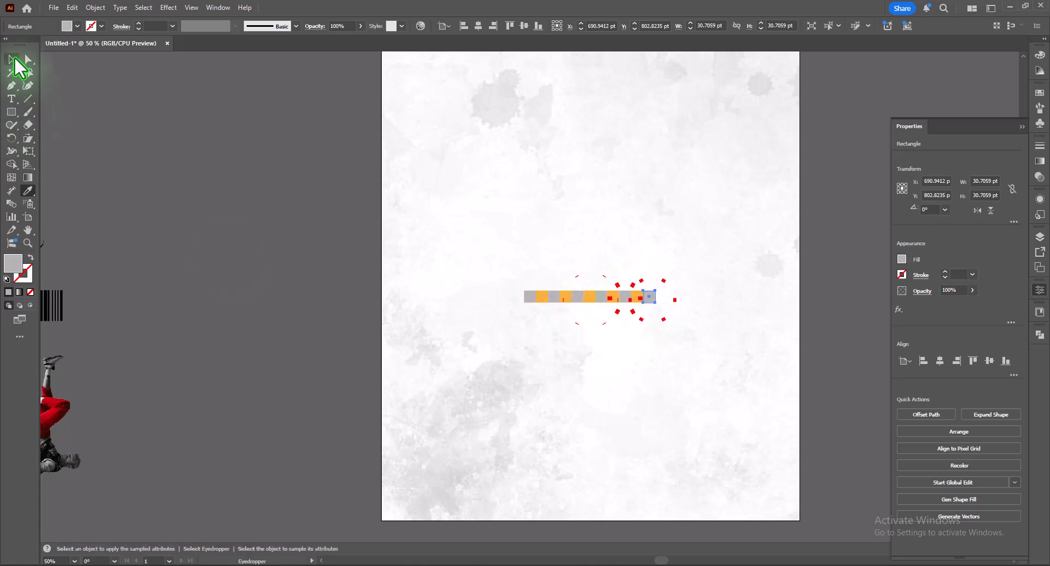
- Select the whole row of squares and place a copy directly beneath it, edge to edge
{"action": "left_click", "coordinate": [13, 58]}
{"action": "left_click_drag", "start_coordinate": [455, 232], "coordinate": [691, 336]}
{"action": "left_click_drag", "start_coordinate": [650, 299], "coordinate": [650, 310]}
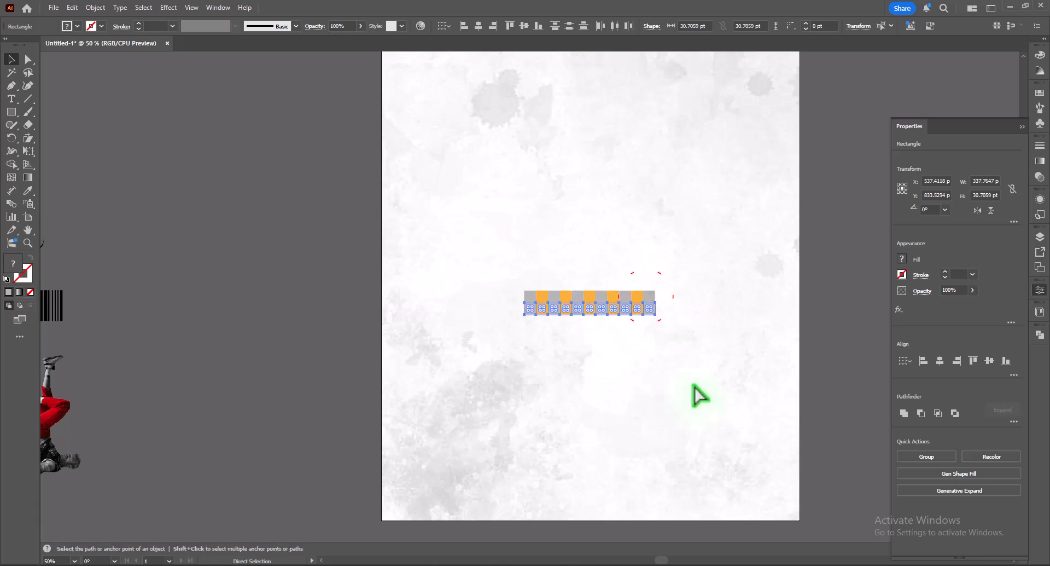
- Reflect the copied lower row across the vertical axis
{"action": "right_click", "coordinate": [659, 344]}
{"action": "mouse_move", "coordinate": [681, 495]}
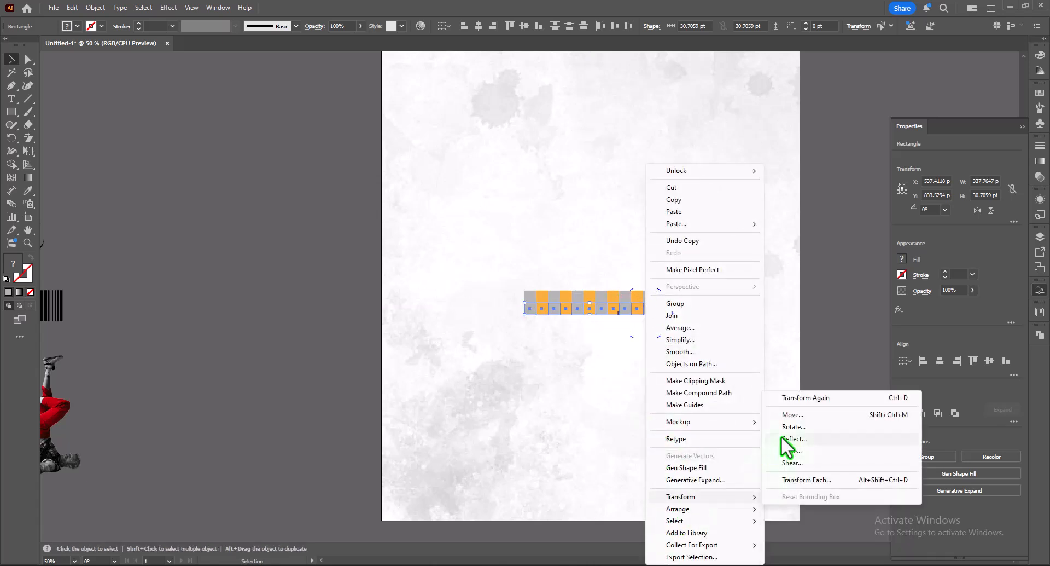
{"action": "left_click", "coordinate": [786, 438]}
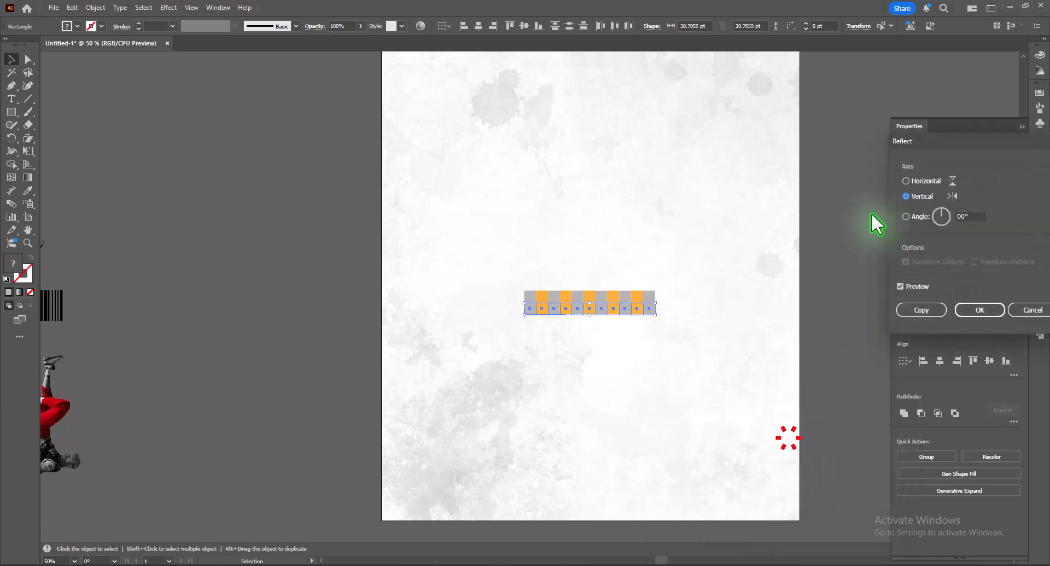
{"action": "left_click", "coordinate": [979, 310]}
- Recolor the lower row's first four squares with the Eyedropper, alternating orange and grey opposite to the row above
{"action": "left_click", "coordinate": [547, 348]}
{"action": "left_click", "coordinate": [530, 308]}
{"action": "left_click", "coordinate": [27, 191]}
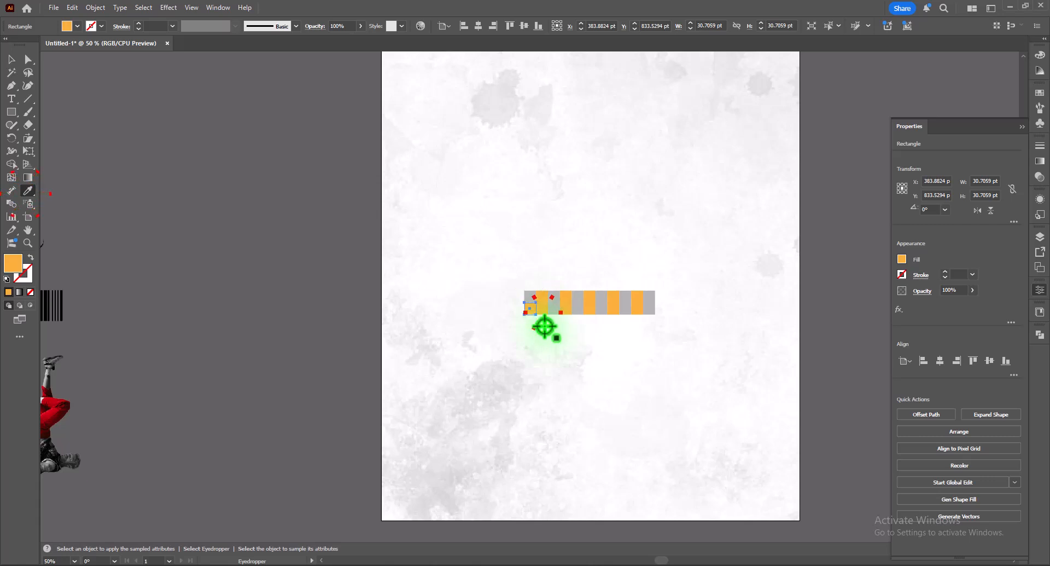
{"action": "left_click", "coordinate": [543, 313], "text": "ctrl"}
{"action": "left_click", "coordinate": [553, 313]}
{"action": "left_click", "coordinate": [565, 314], "text": "ctrl"}
{"action": "left_click", "coordinate": [556, 312]}
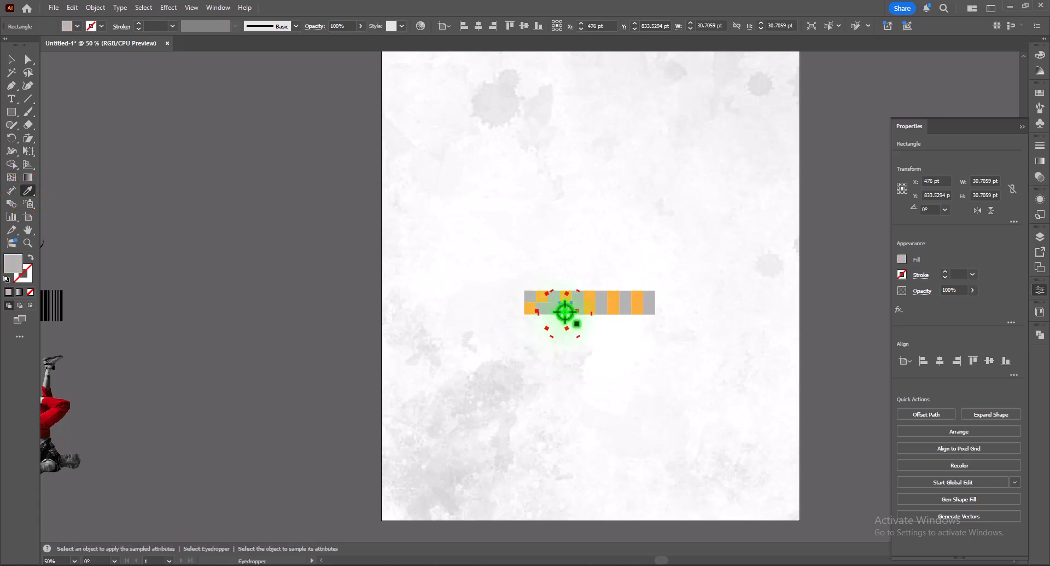
{"action": "left_click", "coordinate": [578, 296]}
{"action": "left_click", "coordinate": [553, 309], "text": "ctrl"}
{"action": "left_click", "coordinate": [565, 299]}
- Recolor the lower row's fifth to tenth squares with the Eyedropper, alternating orange and grey opposite to the row above
{"action": "left_click", "coordinate": [580, 312], "text": "ctrl"}
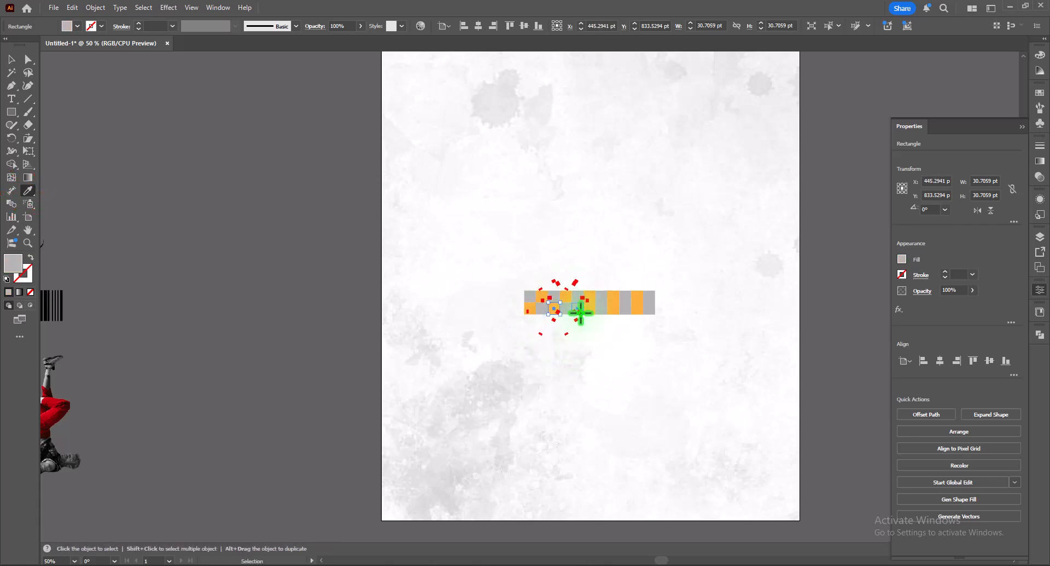
{"action": "left_click", "coordinate": [587, 295]}
{"action": "left_click", "coordinate": [590, 310], "text": "ctrl"}
{"action": "left_click", "coordinate": [600, 296]}
{"action": "left_click", "coordinate": [602, 313], "text": "ctrl"}
{"action": "left_click", "coordinate": [612, 296]}
{"action": "left_click", "coordinate": [612, 313], "text": "ctrl"}
{"action": "left_click", "coordinate": [624, 298]}
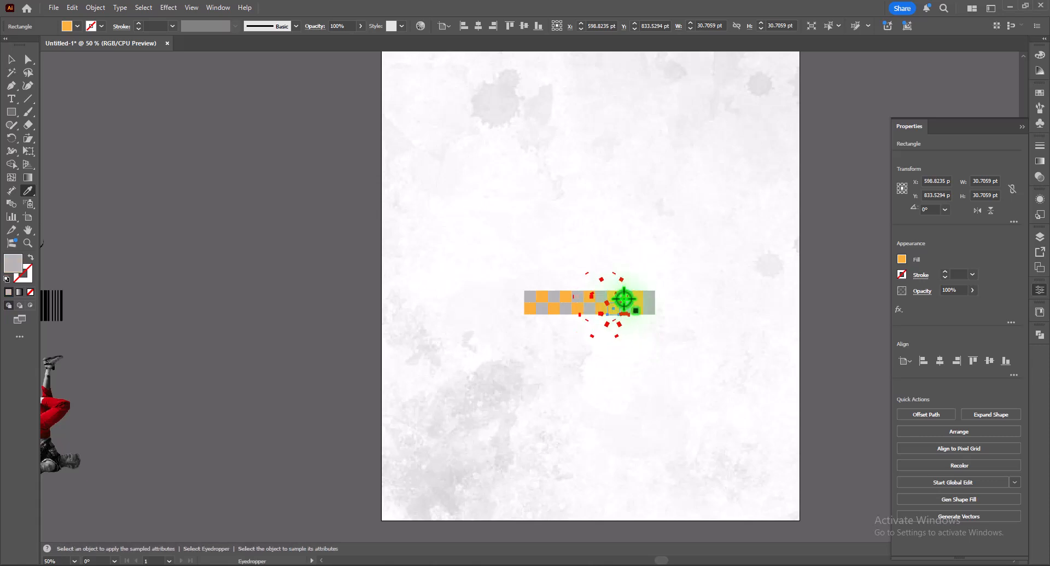
{"action": "left_click", "coordinate": [625, 310], "text": "ctrl"}
{"action": "left_click", "coordinate": [638, 295]}
{"action": "left_click", "coordinate": [638, 311], "text": "ctrl"}
{"action": "left_click", "coordinate": [649, 298]}
- Duplicate the two-row pattern downward into a checkerboard of ten rows and select all of its squares
{"action": "left_click", "coordinate": [12, 59]}
{"action": "left_click", "coordinate": [470, 283]}
{"action": "left_click_drag", "start_coordinate": [488, 256], "coordinate": [724, 337]}
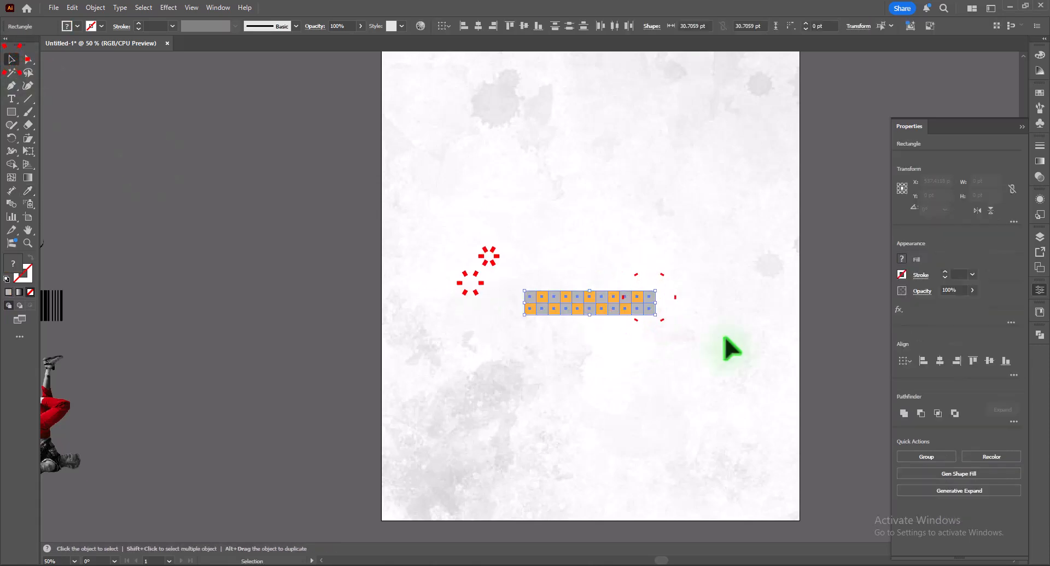
{"action": "left_click_drag", "start_coordinate": [639, 306], "coordinate": [640, 330]}
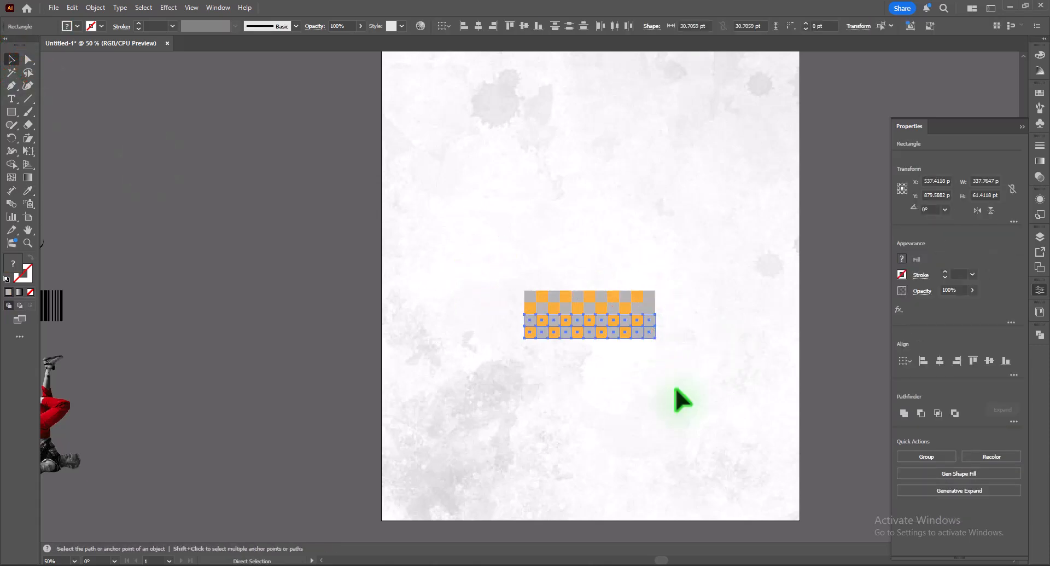
{"action": "key", "text": "ctrl+d"}
{"action": "key", "text": "ctrl+d"}
{"action": "key", "text": "ctrl+d"}
{"action": "left_click_drag", "start_coordinate": [477, 247], "coordinate": [685, 463]}
- Try to unite the selected checkerboard squares into a single shape with Pathfinder
{"action": "left_click", "coordinate": [1040, 334]}
{"action": "left_click", "coordinate": [912, 359]}
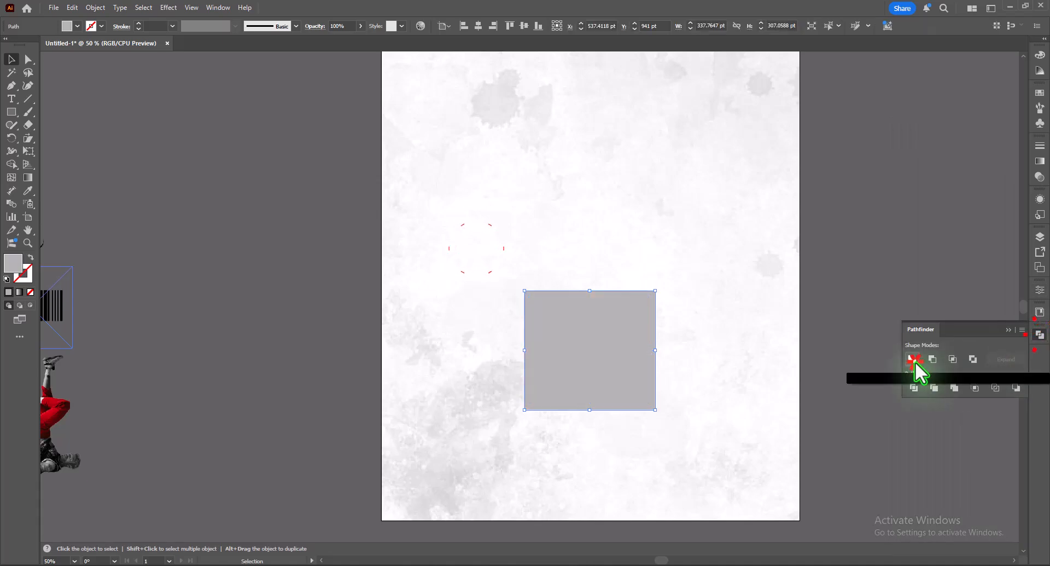
{"action": "key", "text": "ctrl+z"}
- Group the checkerboard squares and shear the group into a wide, flat diamond about 1044 × 198 pt
{"action": "right_click", "coordinate": [604, 332]}
{"action": "left_click", "coordinate": [632, 305]}
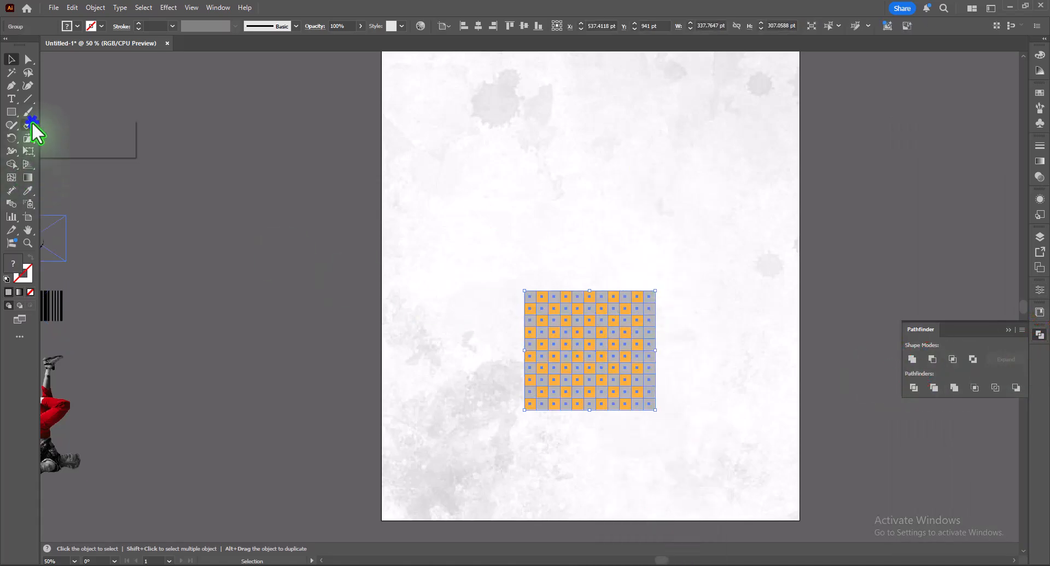
{"action": "left_click", "coordinate": [59, 152]}
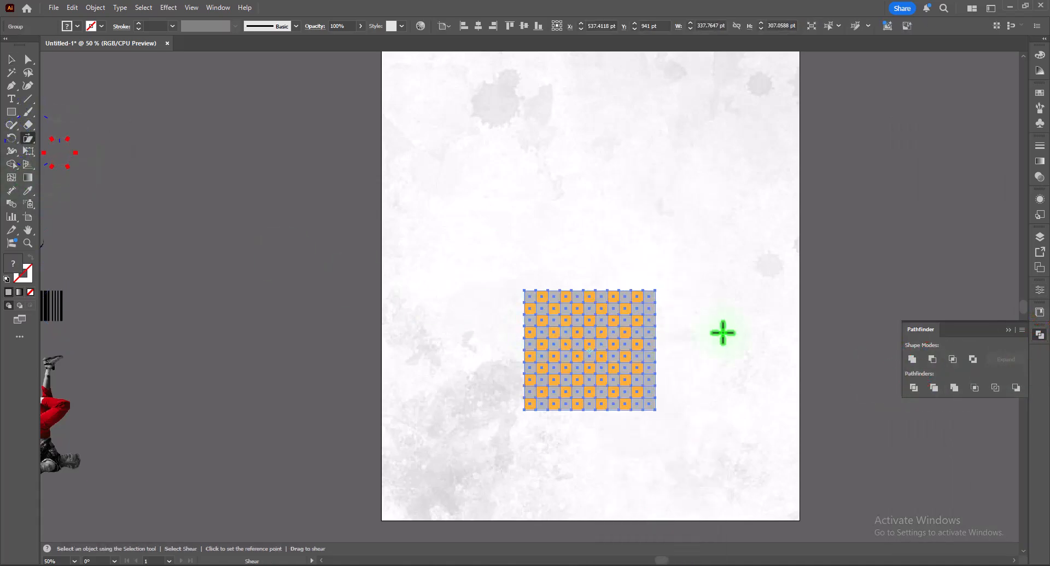
{"action": "left_click_drag", "start_coordinate": [595, 290], "coordinate": [695, 336]}
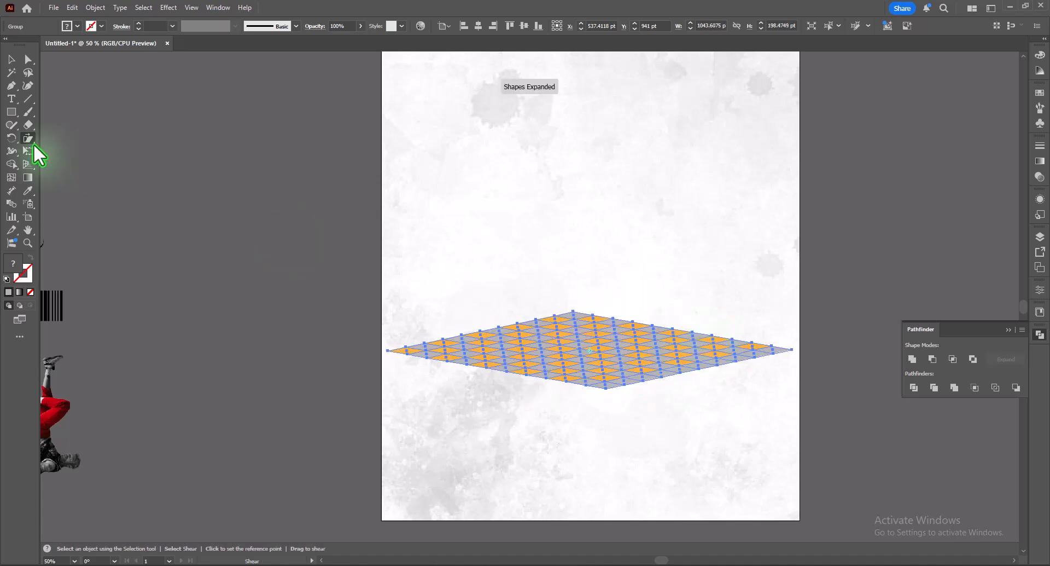
- Start Puppet Warp on the sheared checkerboard, adding and raising a pin near its centre and raising the inner left pin
{"action": "right_click", "coordinate": [576, 345]}
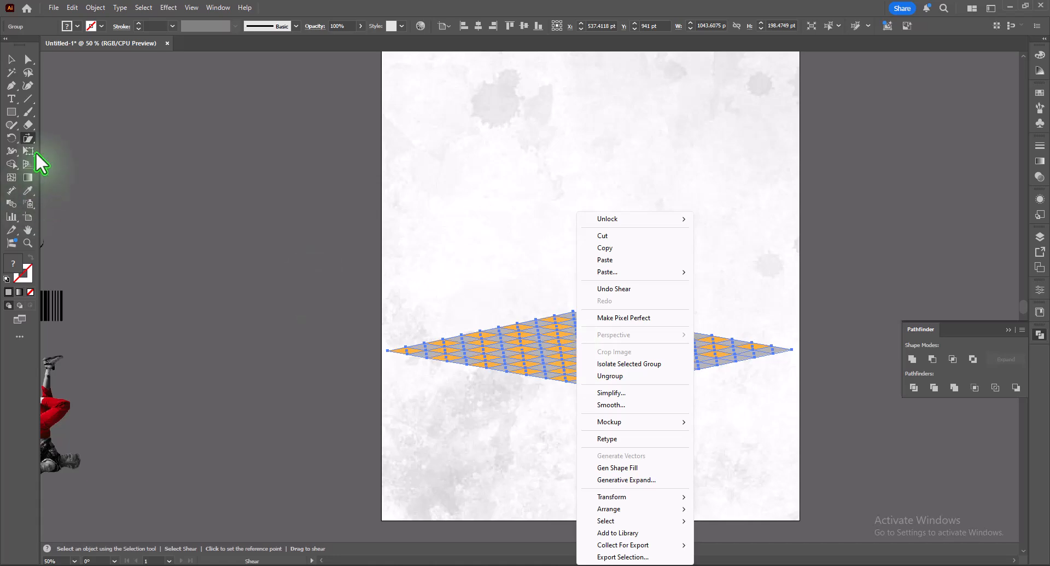
{"action": "left_click_drag", "start_coordinate": [30, 151], "coordinate": [73, 166]}
{"action": "left_click", "coordinate": [73, 165]}
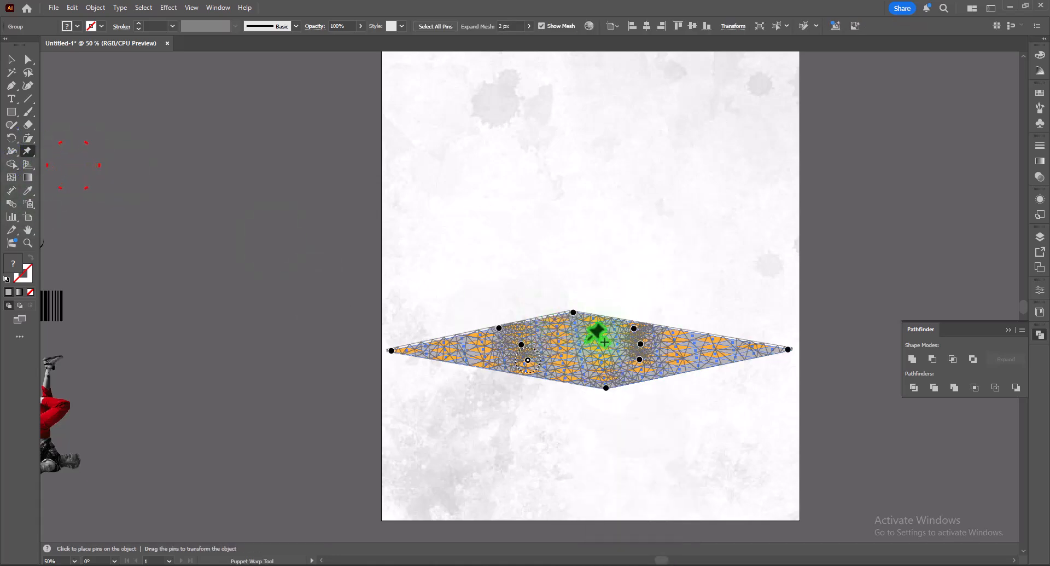
{"action": "mouse_move", "coordinate": [587, 340]}
{"action": "left_mouse_down"}
{"action": "mouse_move", "coordinate": [583, 317]}
{"action": "mouse_move", "coordinate": [585, 330]}
{"action": "left_mouse_up"}
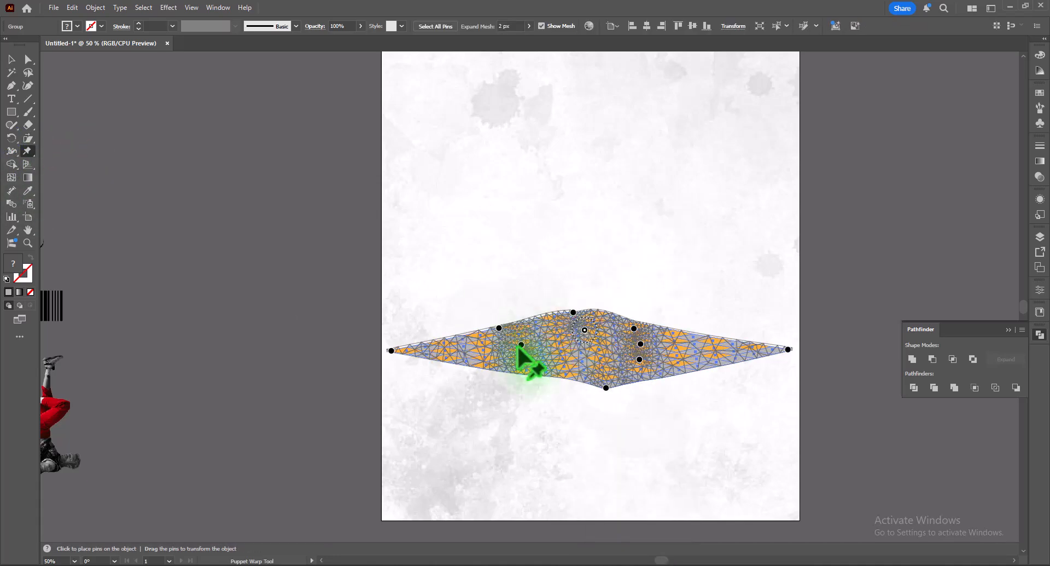
{"action": "left_click_drag", "start_coordinate": [521, 345], "coordinate": [516, 336]}
- Pull the checkerboard's lower right and lower left Puppet Warp pins down, and add a centre pin and raise it slightly
{"action": "left_click", "coordinate": [639, 357]}
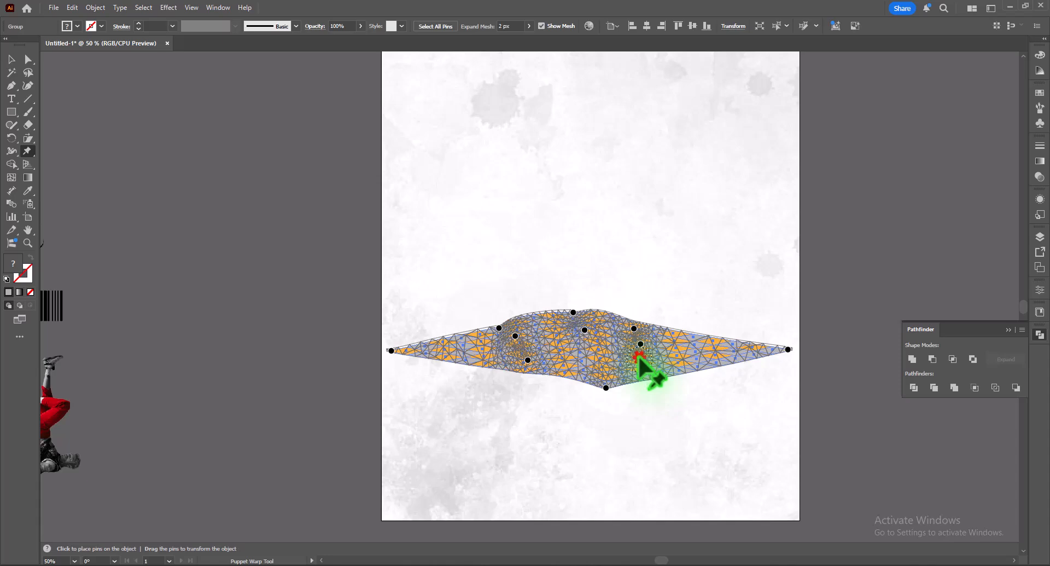
{"action": "left_click_drag", "start_coordinate": [638, 355], "coordinate": [642, 370]}
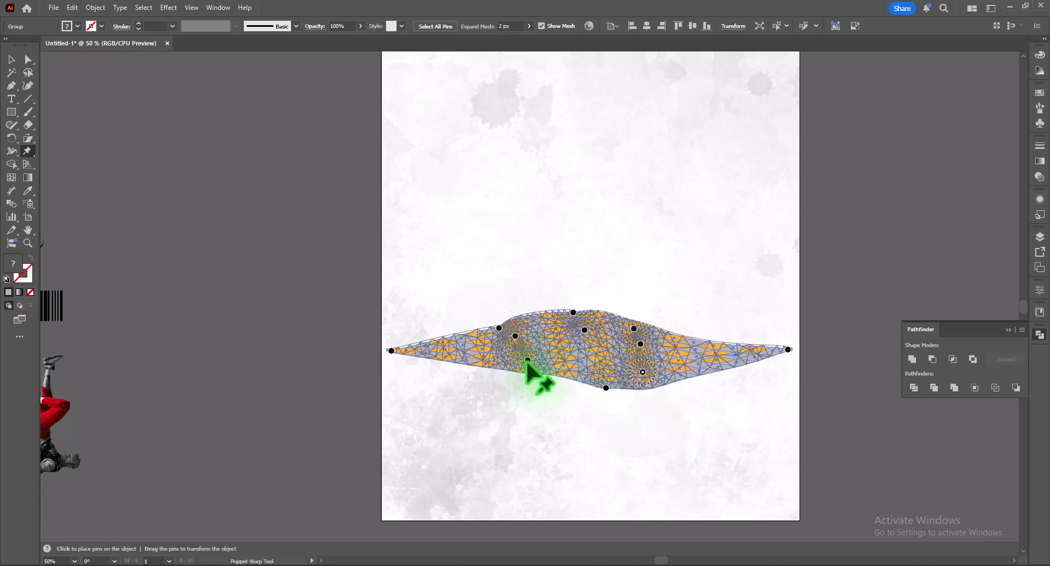
{"action": "left_click_drag", "start_coordinate": [526, 359], "coordinate": [526, 374]}
{"action": "left_click", "coordinate": [588, 342]}
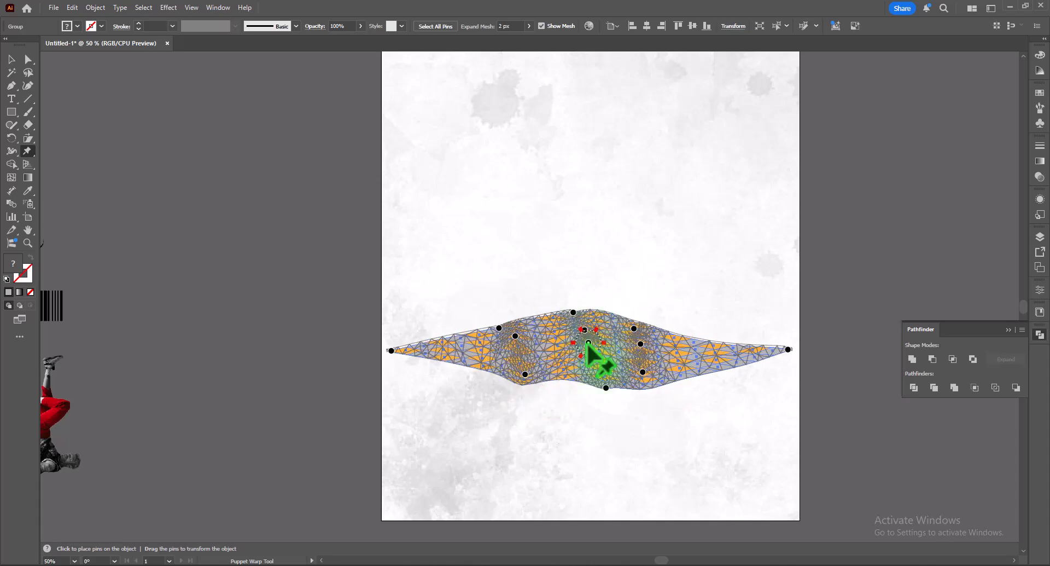
{"action": "left_click_drag", "start_coordinate": [588, 342], "coordinate": [588, 334]}
- Pull the bottom-edge pins further down, raise the top pin to exaggerate the waves, and commit the Puppet Warp
{"action": "left_click_drag", "start_coordinate": [606, 387], "coordinate": [605, 399]}
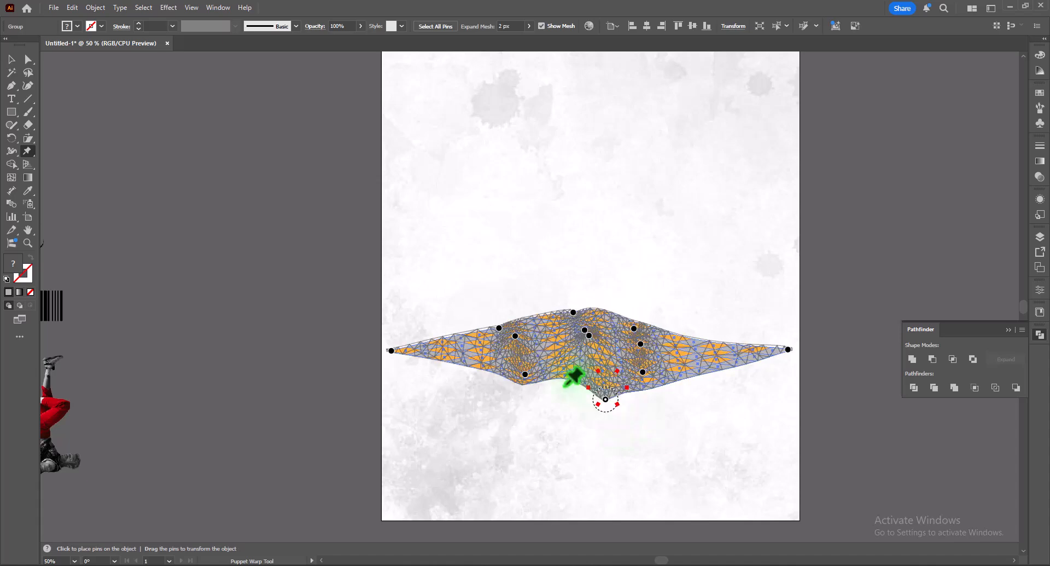
{"action": "left_click_drag", "start_coordinate": [526, 375], "coordinate": [522, 402]}
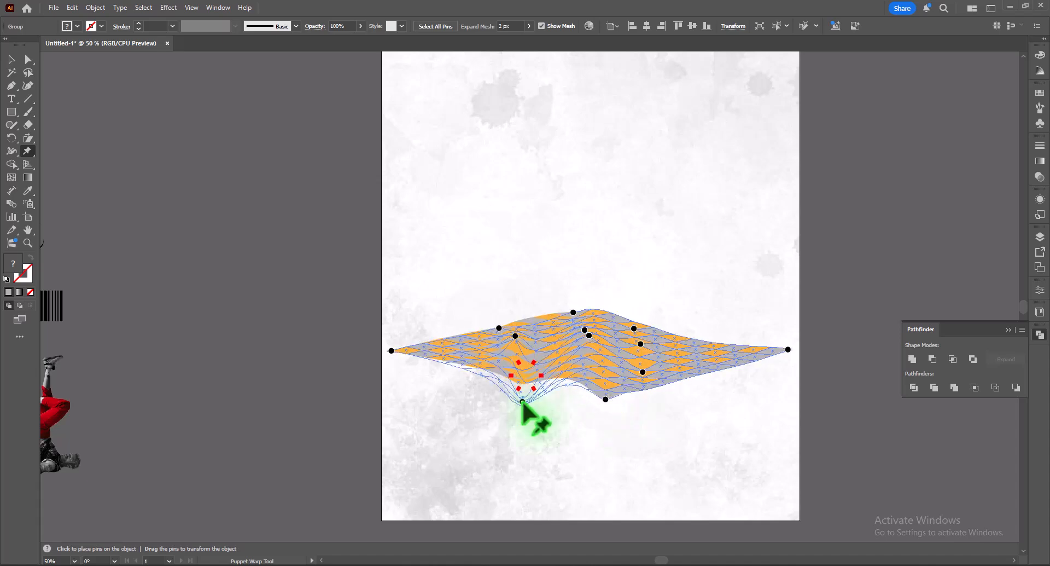
{"action": "left_click_drag", "start_coordinate": [573, 312], "coordinate": [572, 301]}
{"action": "left_click_drag", "start_coordinate": [498, 327], "coordinate": [576, 367]}
{"action": "left_click", "coordinate": [11, 58]}
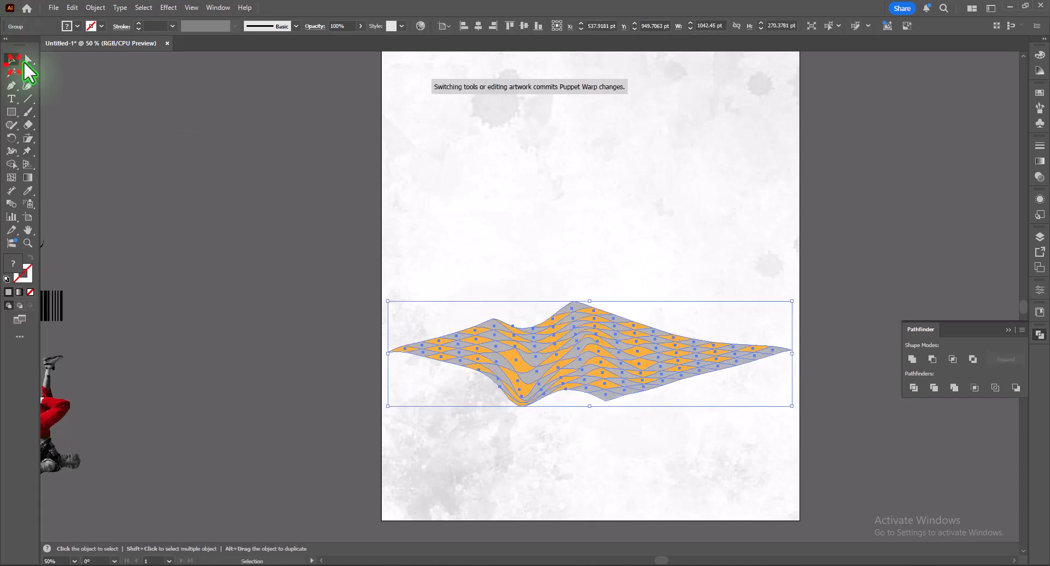
- Reopen Puppet Warp on the checkerboard and replace both tip pins with inner ones, shortening it to about 693 × 270 pt
{"action": "left_click", "coordinate": [550, 192]}
{"action": "left_click", "coordinate": [592, 353]}
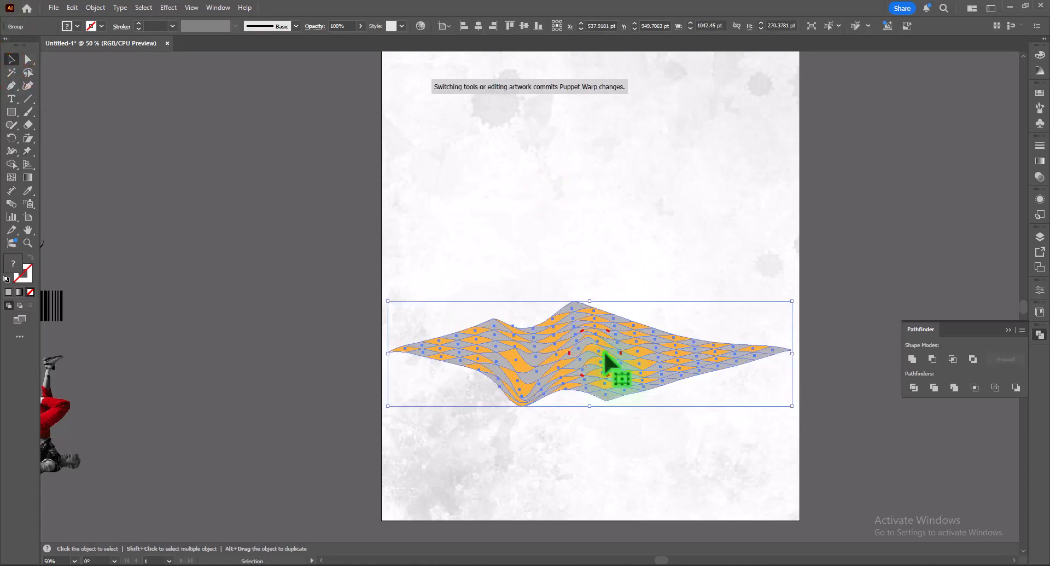
{"action": "left_click", "coordinate": [28, 150]}
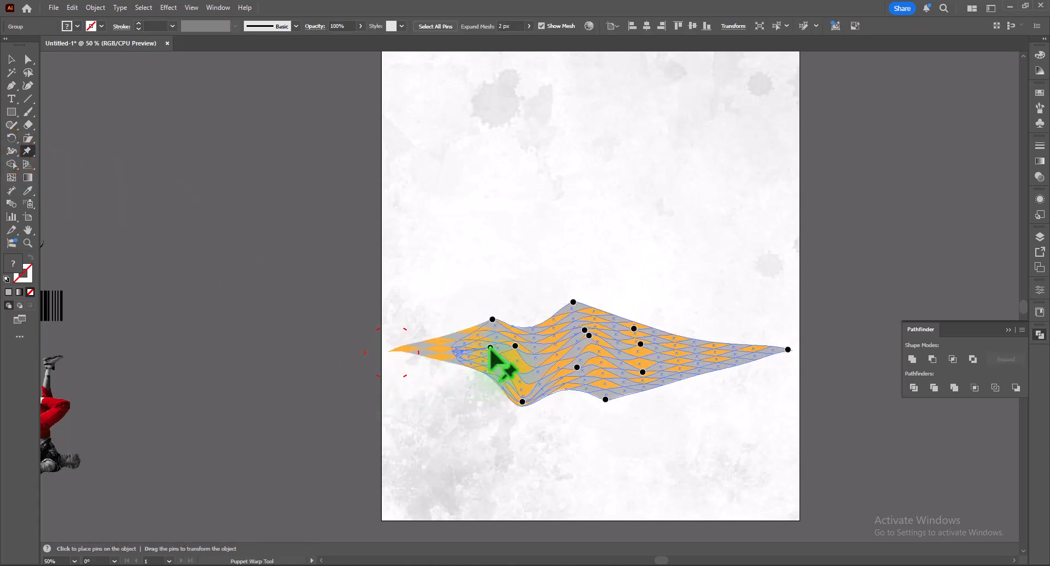
{"action": "left_click", "coordinate": [447, 352]}
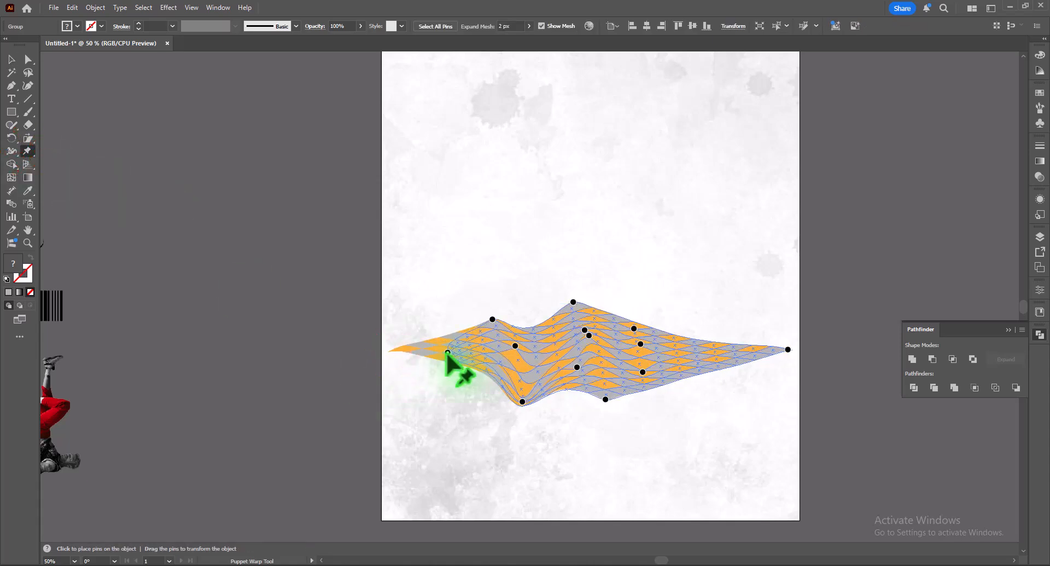
{"action": "left_click", "coordinate": [788, 349]}
{"action": "key", "text": "Delete"}
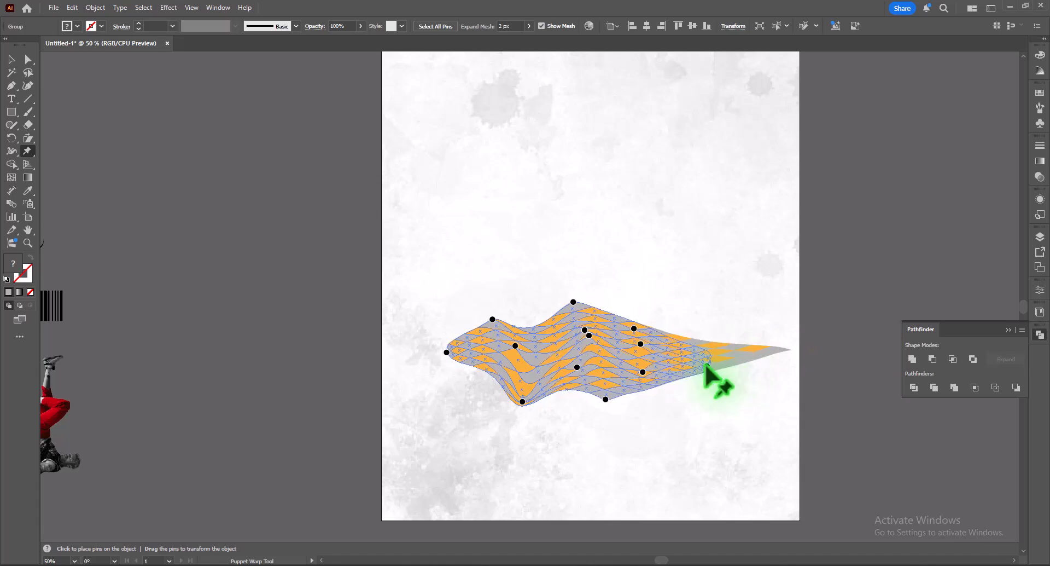
{"action": "left_click", "coordinate": [711, 361]}
{"action": "left_click", "coordinate": [11, 58]}
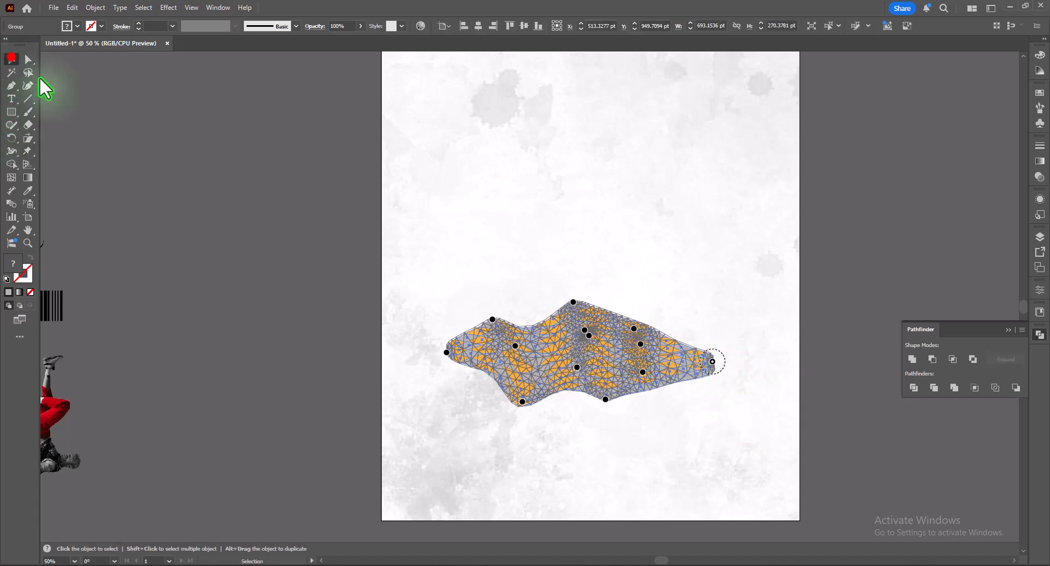
{"action": "left_click", "coordinate": [536, 360]}
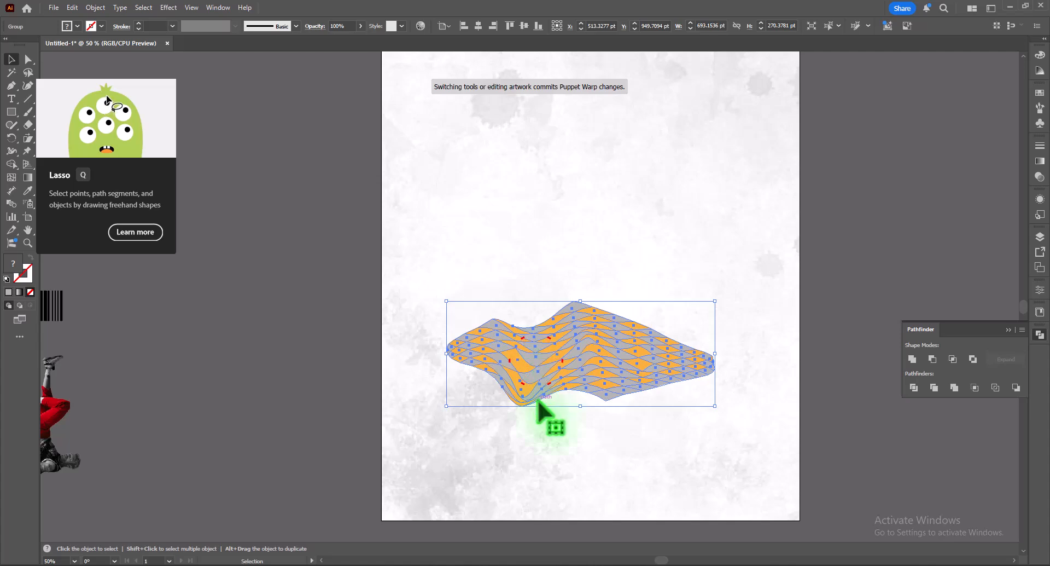
- Bring the upside-down man image to the front, place it over the checkerboard and enlarge it to about 586 × 820 pt
{"action": "left_click", "coordinate": [563, 440]}
{"action": "key", "text": "ctrl+minus"}
{"action": "left_click", "coordinate": [569, 336]}
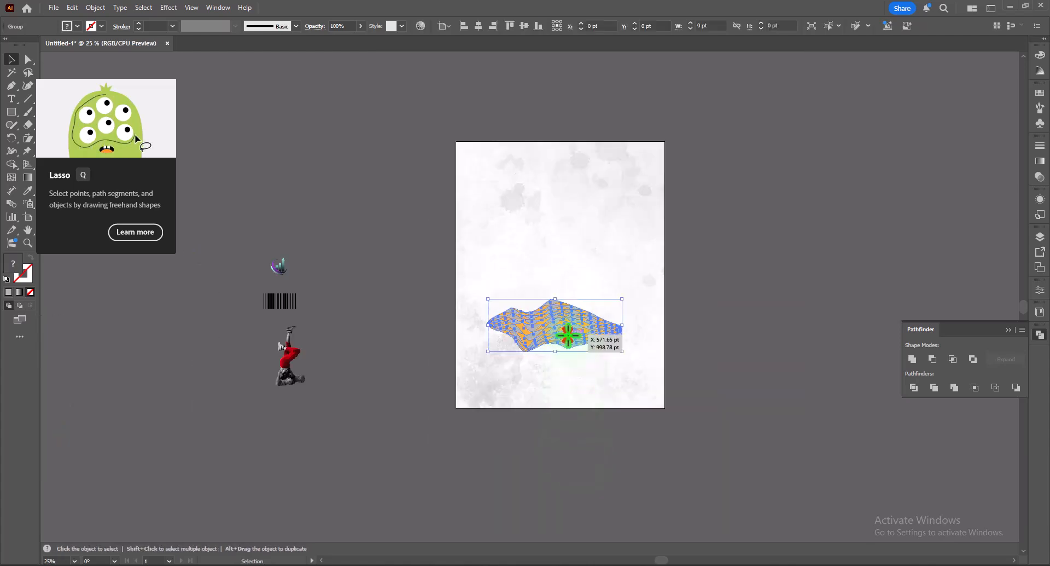
{"action": "right_click", "coordinate": [288, 372]}
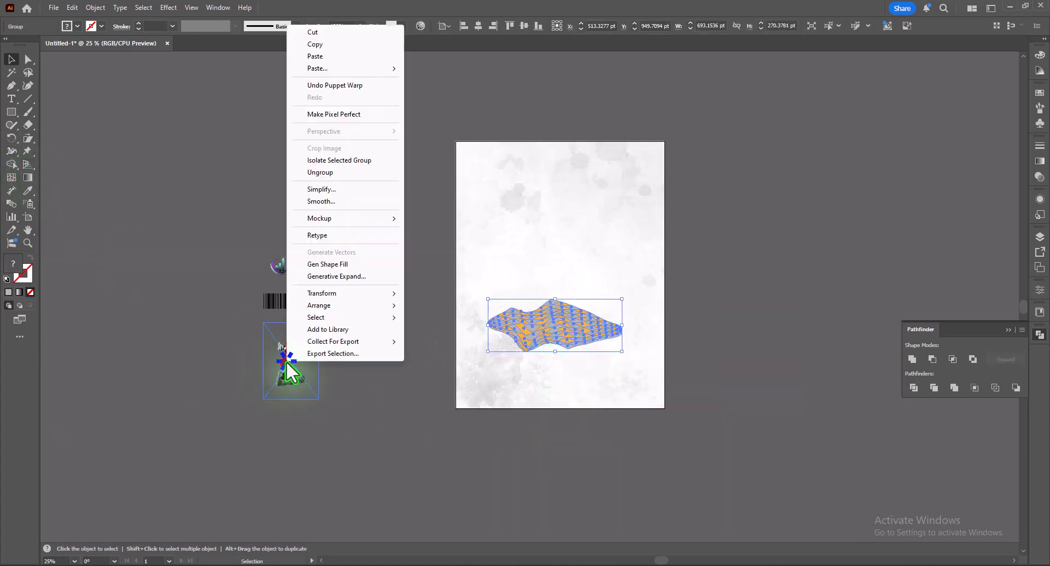
{"action": "left_click_drag", "start_coordinate": [204, 224], "coordinate": [548, 303]}
{"action": "right_click", "coordinate": [298, 362]}
{"action": "mouse_move", "coordinate": [352, 300]}
{"action": "left_click", "coordinate": [442, 295]}
{"action": "left_click", "coordinate": [393, 349]}
{"action": "left_click_drag", "start_coordinate": [585, 342], "coordinate": [624, 387]}
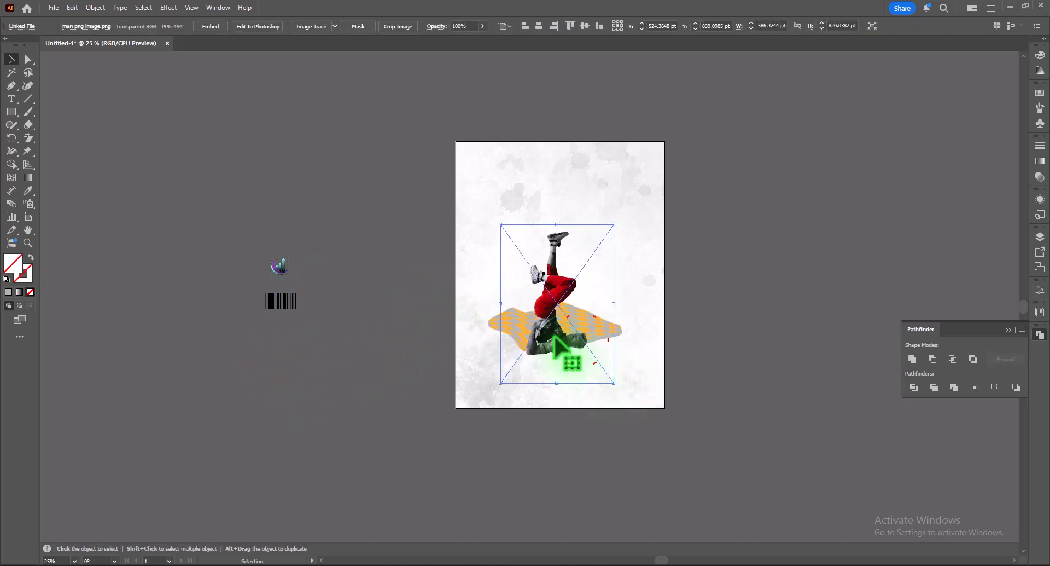
- Shift the man image slightly right and move the checkerboard floor down so it lies beneath his shoulders
{"action": "mouse_move", "coordinate": [567, 356]}
{"action": "left_mouse_down"}
{"action": "mouse_move", "coordinate": [563, 309]}
{"action": "mouse_move", "coordinate": [569, 345]}
{"action": "left_mouse_up"}
{"action": "left_click", "coordinate": [566, 396]}
{"action": "left_click_drag", "start_coordinate": [628, 378], "coordinate": [623, 375]}
{"action": "left_click_drag", "start_coordinate": [581, 339], "coordinate": [574, 345]}
{"action": "left_click", "coordinate": [579, 410]}
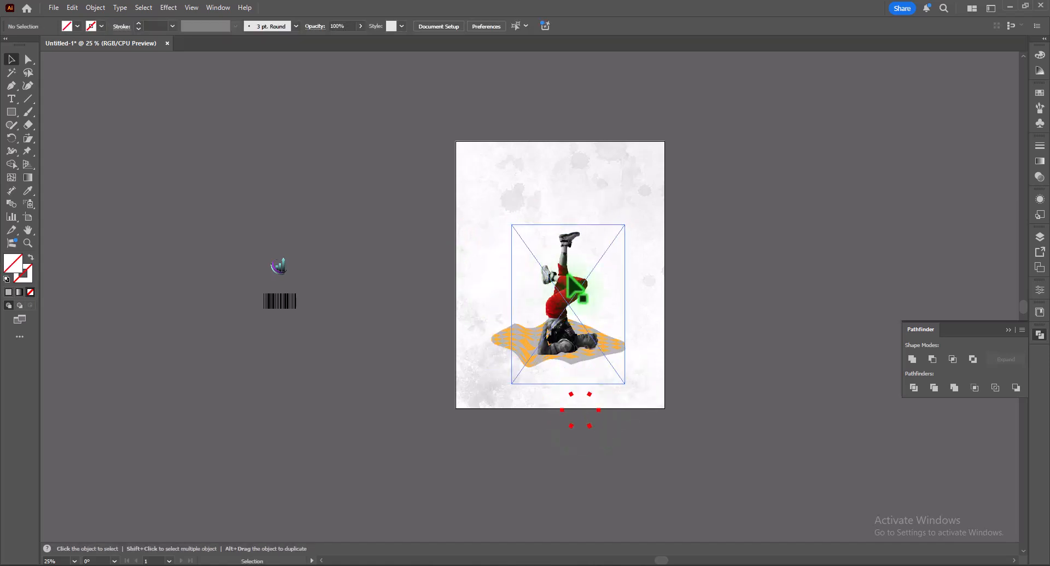
- Enlarge the man image to about 736 × 1030 pt and reposition his shoulders on the checkerboard
{"action": "left_click", "coordinate": [568, 275]}
{"action": "left_click_drag", "start_coordinate": [569, 224], "coordinate": [571, 205]}
{"action": "mouse_move", "coordinate": [568, 331]}
{"action": "left_mouse_down"}
{"action": "mouse_move", "coordinate": [563, 305]}
{"action": "mouse_move", "coordinate": [565, 327]}
{"action": "left_mouse_up"}
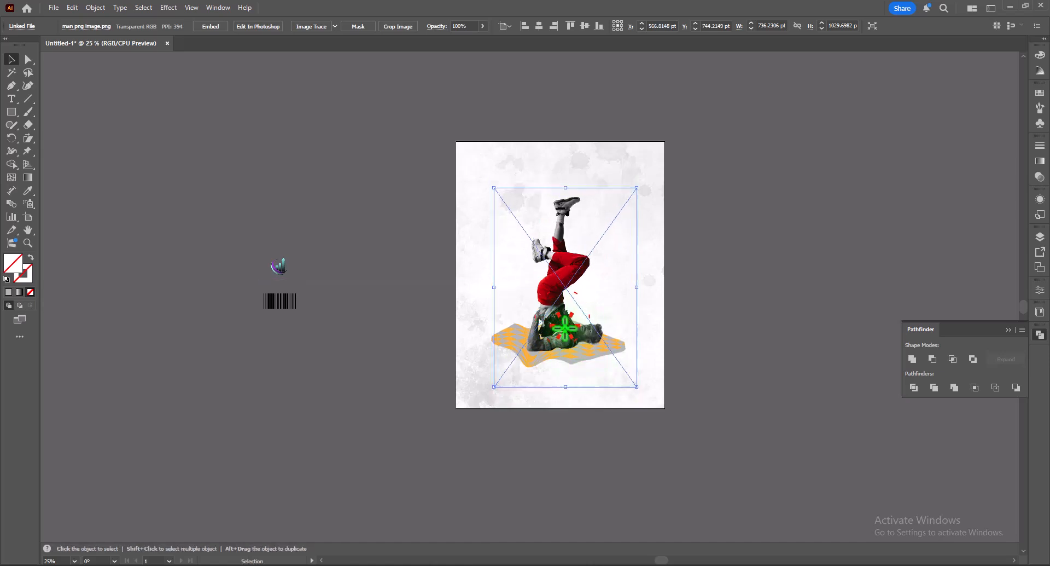
{"action": "left_click", "coordinate": [572, 450]}
- Draw a freehand Paintbrush outline for a shadow, following the man's arm, shoulders and head on the floor
{"action": "key", "text": "ctrl+plus"}
{"action": "key", "text": "ctrl+plus"}
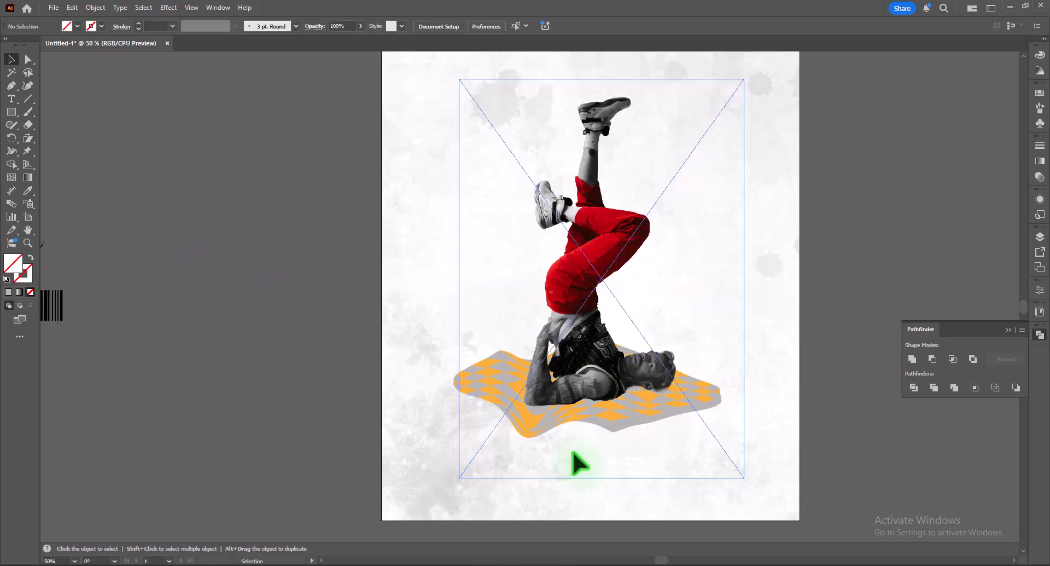
{"action": "left_click_drag", "start_coordinate": [621, 412], "coordinate": [551, 368]}
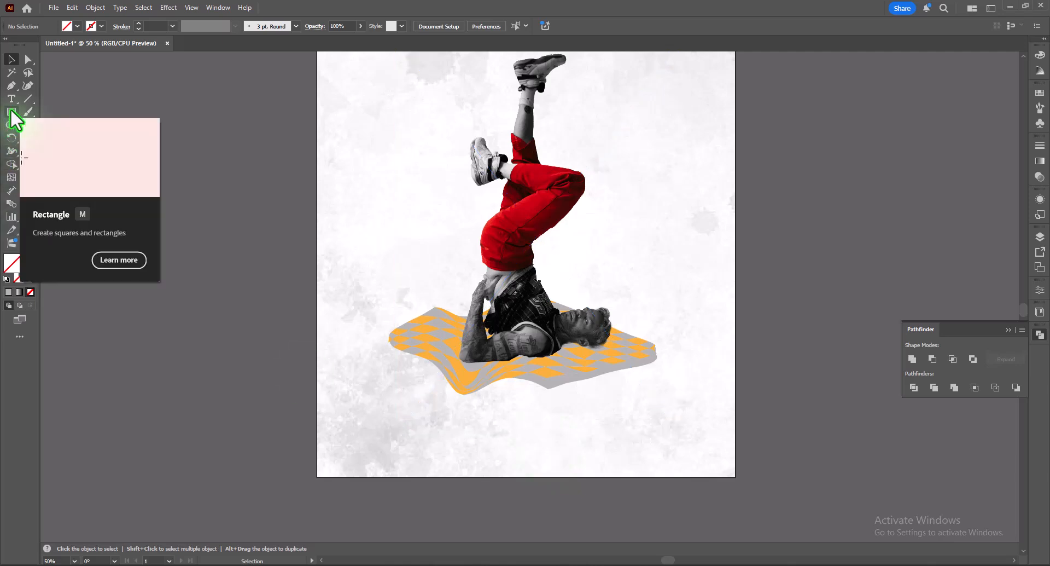
{"action": "left_click", "coordinate": [27, 112]}
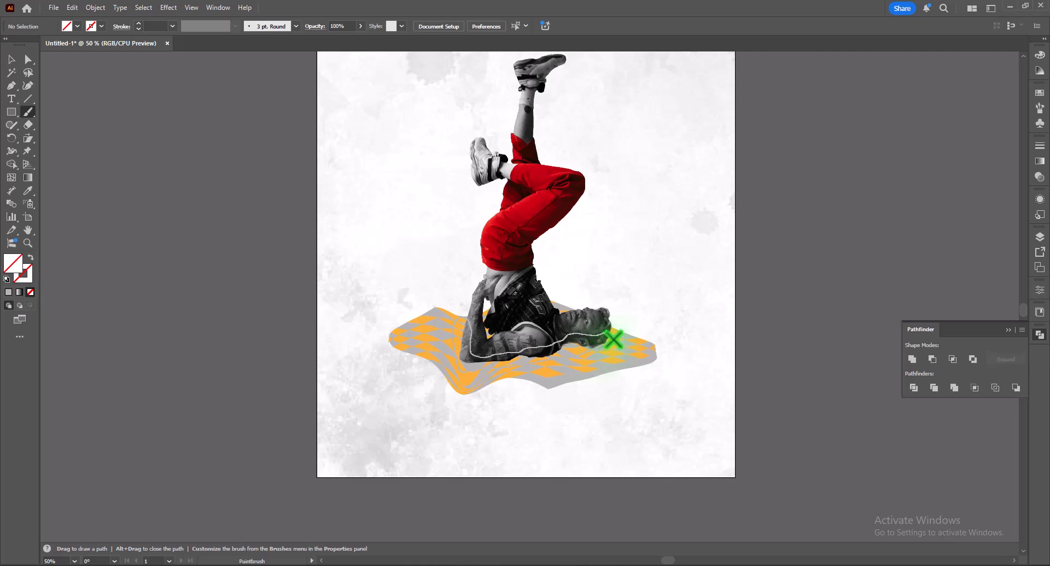
{"action": "left_click_drag", "start_coordinate": [606, 331], "coordinate": [599, 334]}
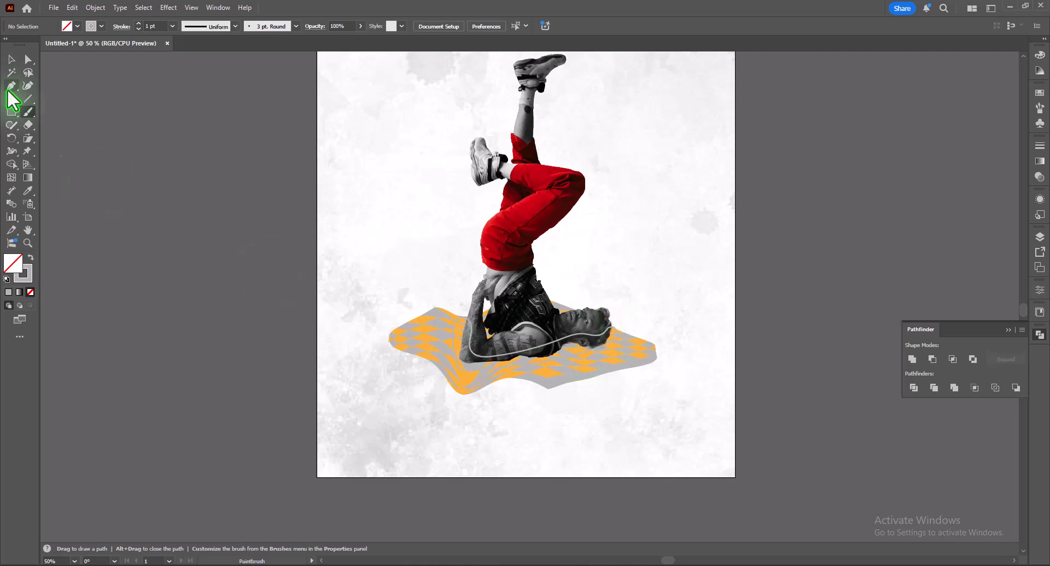
- Turn the brushed outline into a solid black shape without a stroke and send it behind the man
{"action": "left_click", "coordinate": [101, 26]}
{"action": "left_click", "coordinate": [30, 257]}
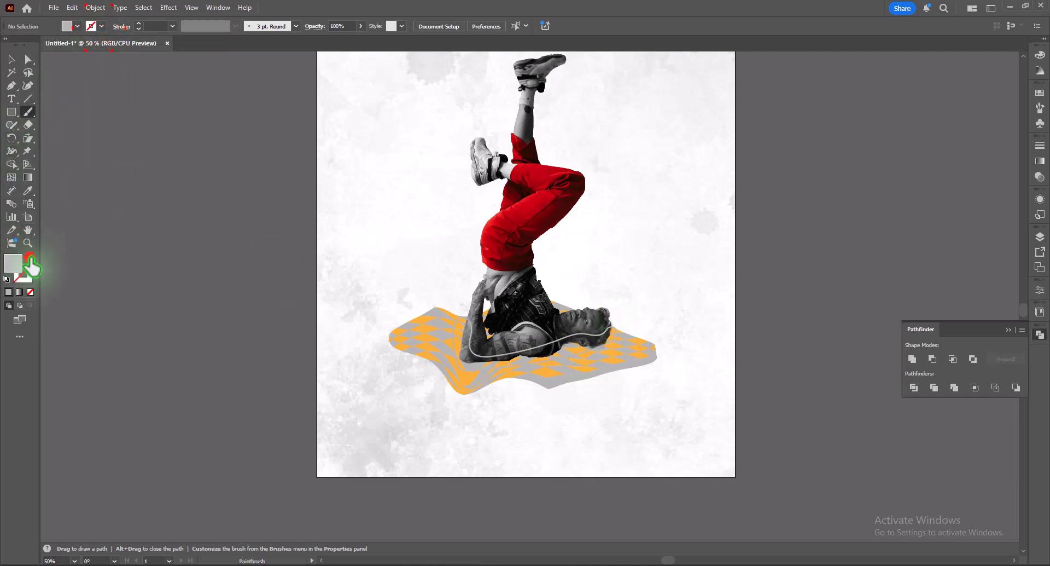
{"action": "left_click", "coordinate": [30, 258]}
{"action": "left_click", "coordinate": [10, 59]}
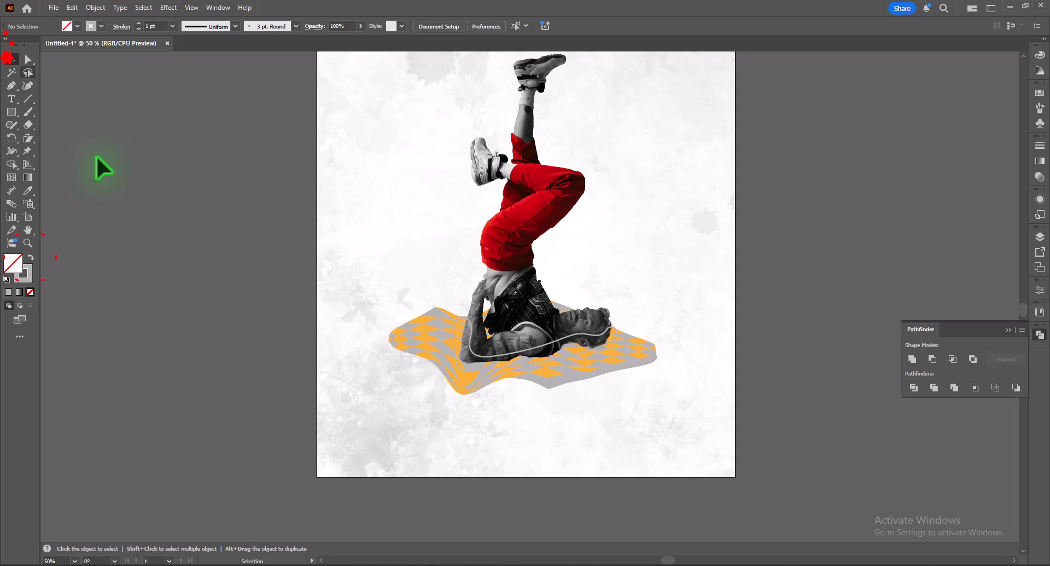
{"action": "left_click", "coordinate": [469, 323]}
{"action": "left_click", "coordinate": [30, 257]}
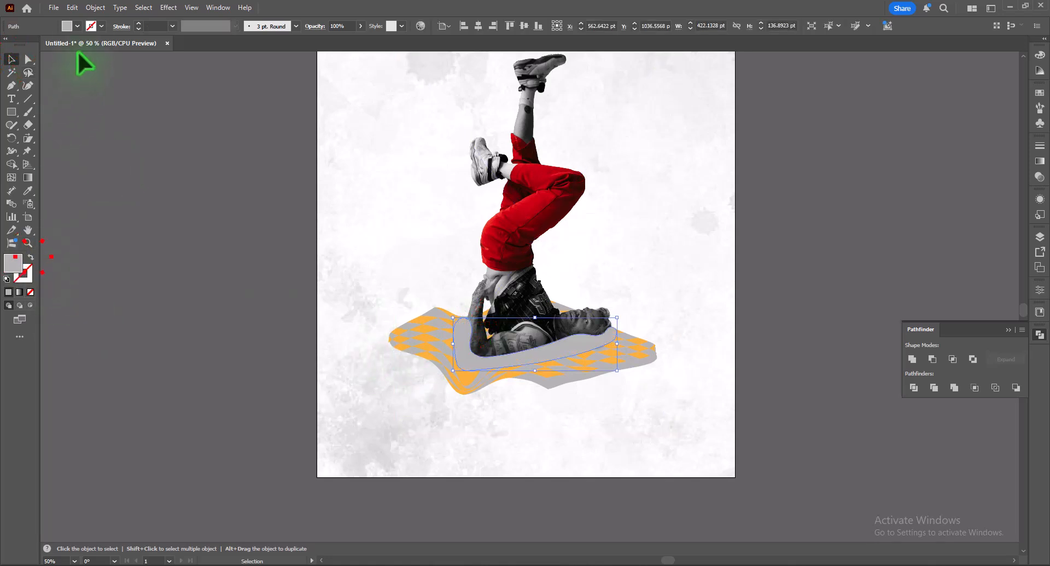
{"action": "left_click", "coordinate": [77, 26]}
{"action": "left_click", "coordinate": [30, 105]}
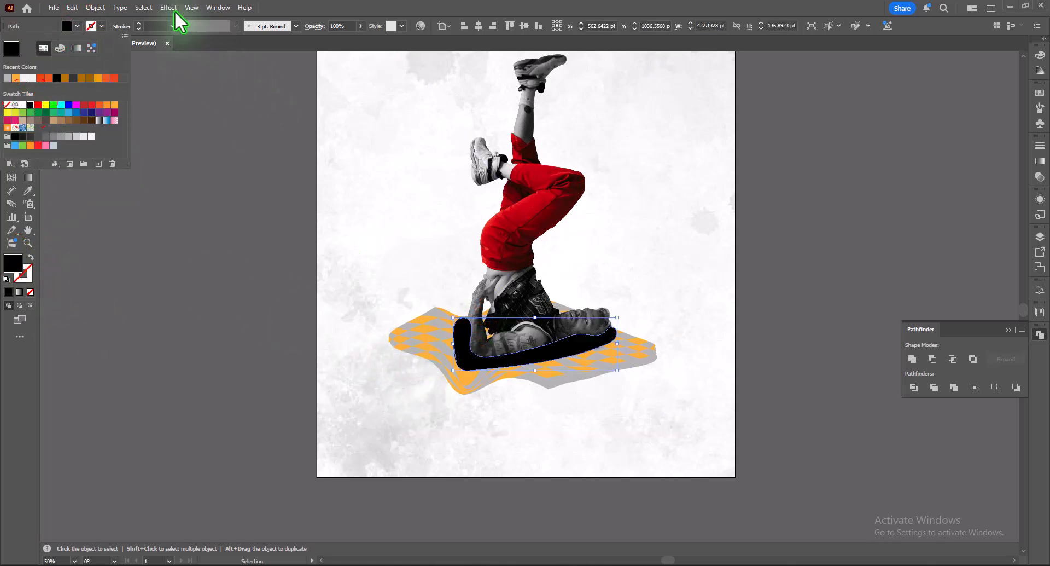
{"action": "key", "text": "ctrl+["}
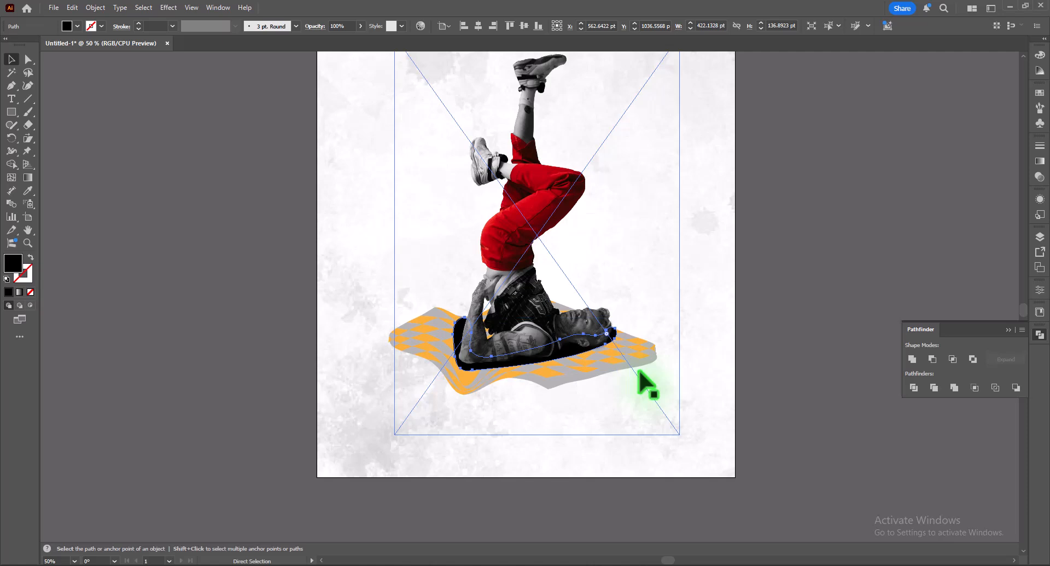
- Apply a Gaussian Blur with a radius of about 15.5 pixels to the black shadow shape
{"action": "left_click", "coordinate": [167, 9]}
{"action": "mouse_move", "coordinate": [186, 191]}
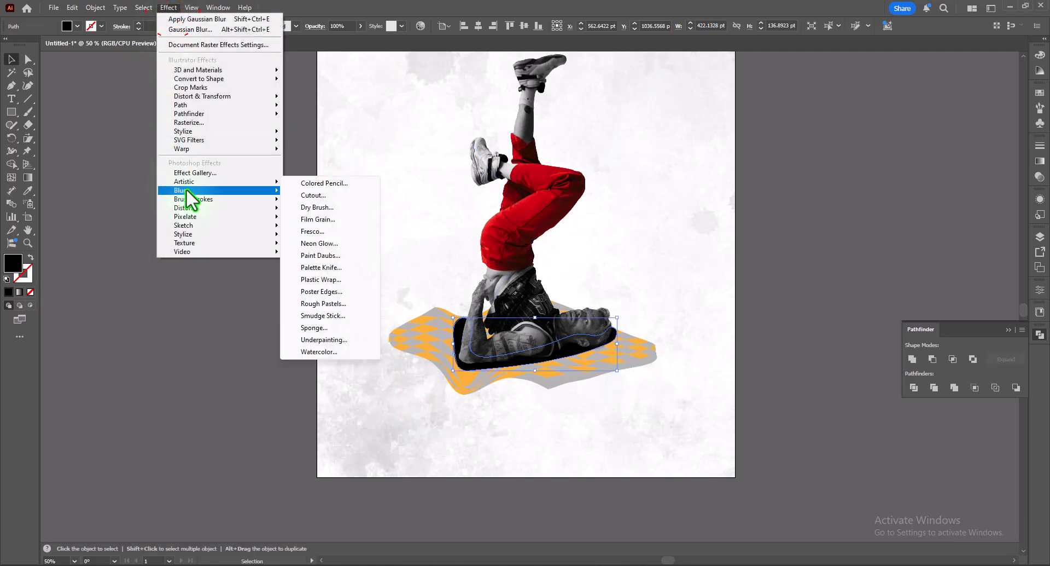
{"action": "left_click", "coordinate": [322, 192]}
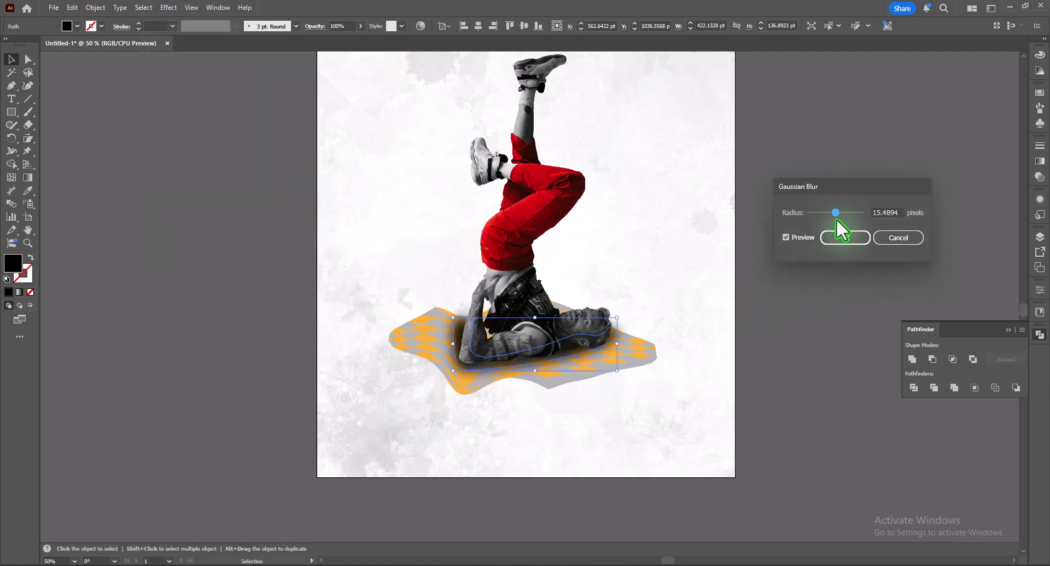
{"action": "left_click", "coordinate": [848, 236]}
- Lower the shadow's opacity to 77% and deselect it
{"action": "left_click", "coordinate": [1042, 200]}
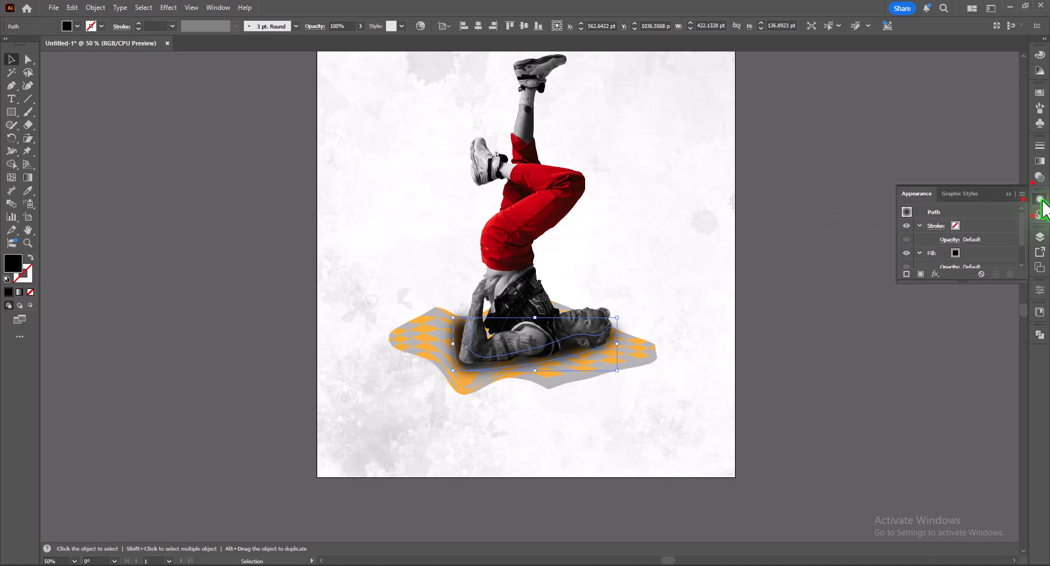
{"action": "left_click", "coordinate": [1044, 178]}
{"action": "left_click_drag", "start_coordinate": [1017, 180], "coordinate": [1012, 179]}
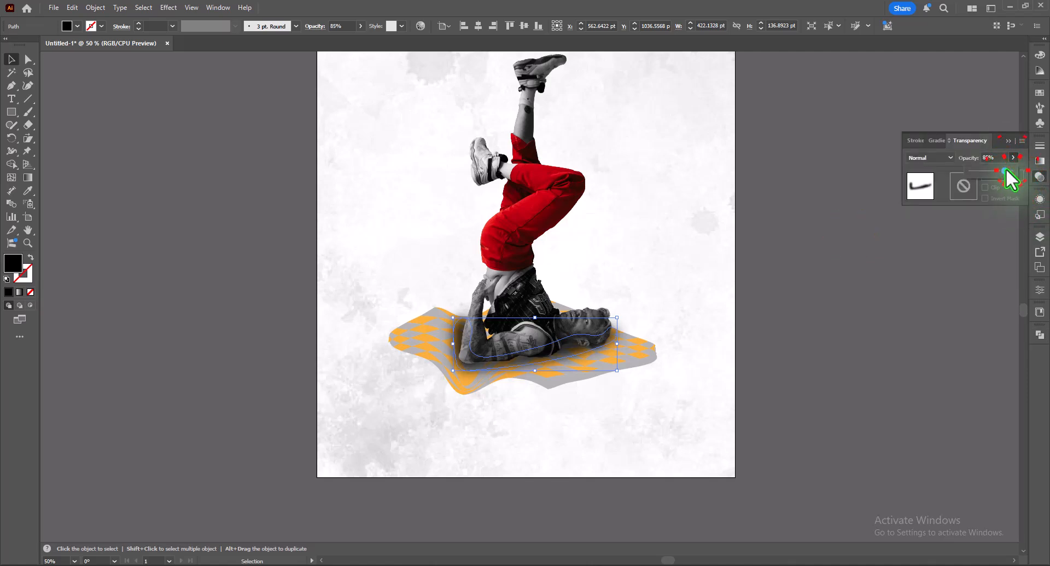
{"action": "left_click", "coordinate": [1040, 178]}
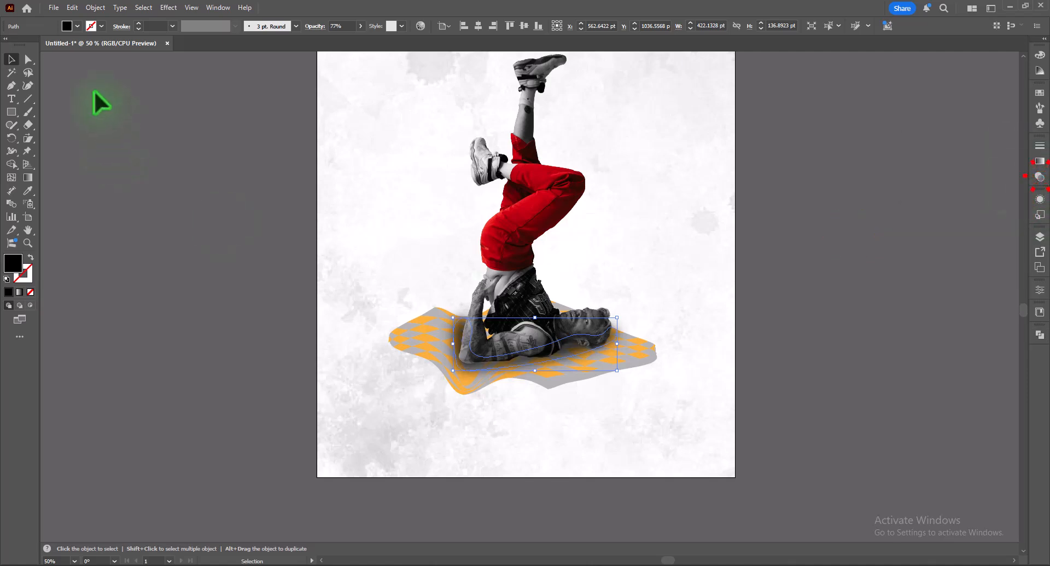
{"action": "left_click", "coordinate": [298, 328]}
- Add the text MOOD on the upper part of the poster, to the left of the man's raised feet
{"action": "key", "text": "ctrl+minus"}
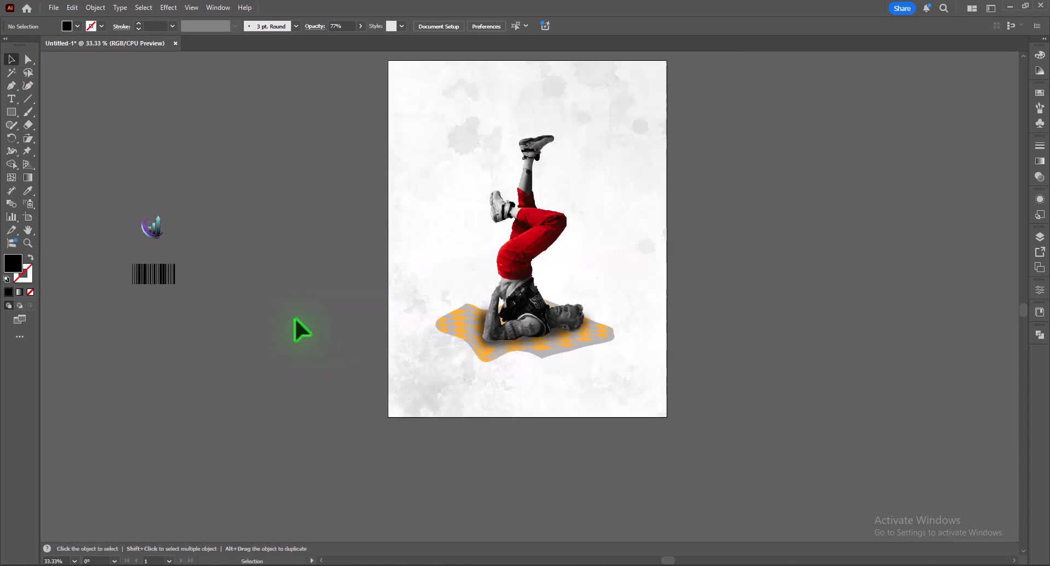
{"action": "scroll", "coordinate": [638, 438], "scroll_direction": "up", "scroll_amount": 1}
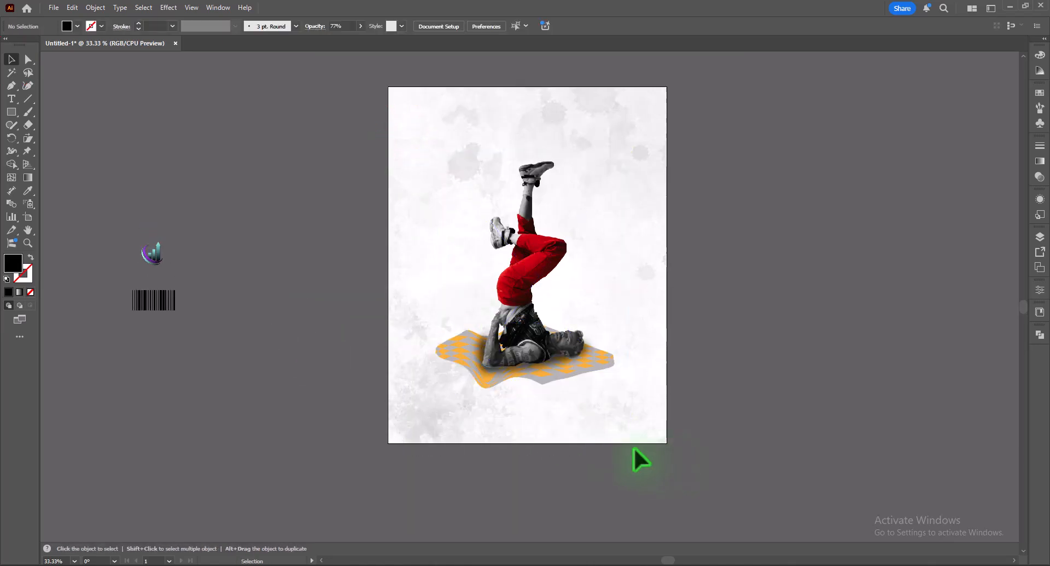
{"action": "left_click", "coordinate": [11, 99]}
{"action": "left_click", "coordinate": [430, 164]}
{"action": "type", "text": "MOOD"}
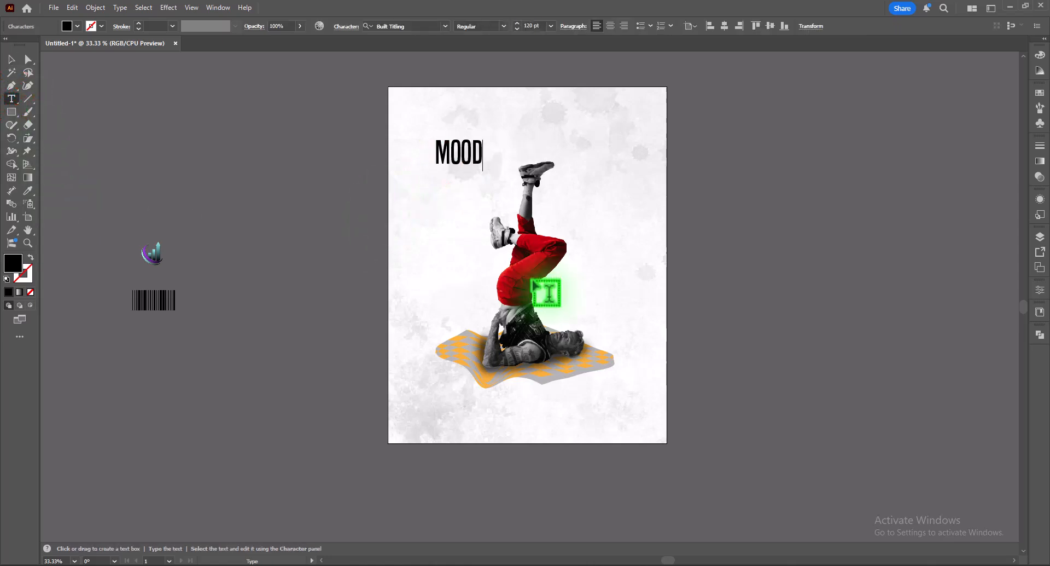
{"action": "left_click", "coordinate": [11, 60]}
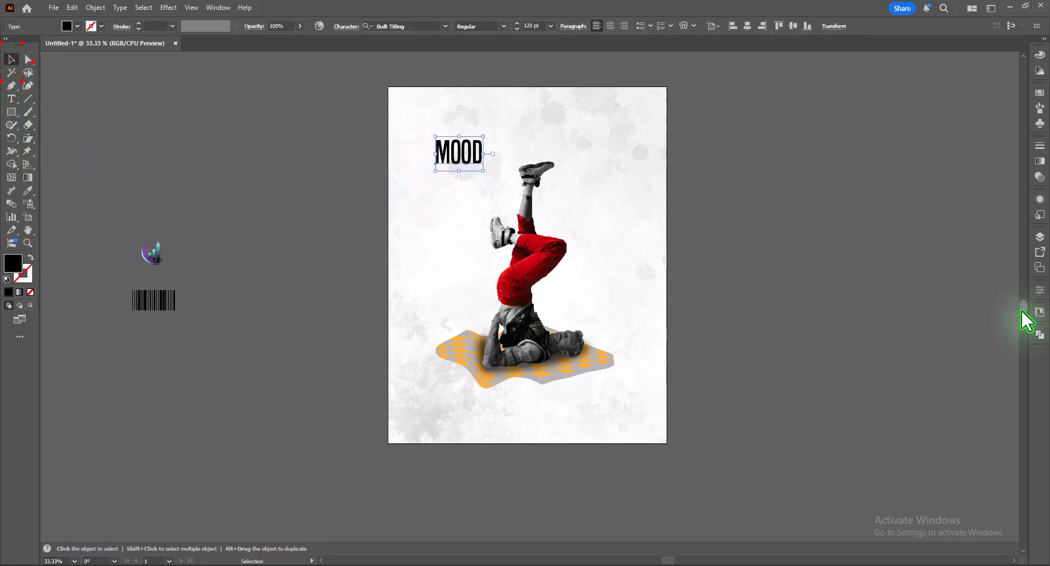
- Browse the font list and set the MOOD text's font to Gobold Bold
{"action": "left_click", "coordinate": [1040, 290]}
{"action": "left_click", "coordinate": [1012, 359]}
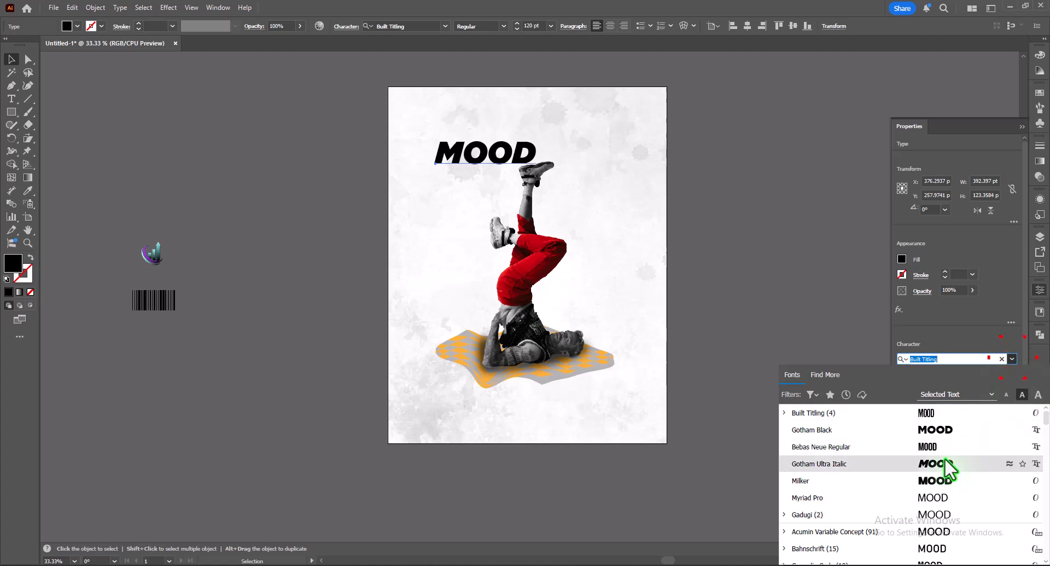
{"action": "scroll", "coordinate": [952, 484], "scroll_direction": "down", "scroll_amount": 5}
{"action": "scroll", "coordinate": [950, 480], "scroll_direction": "down", "scroll_amount": 10}
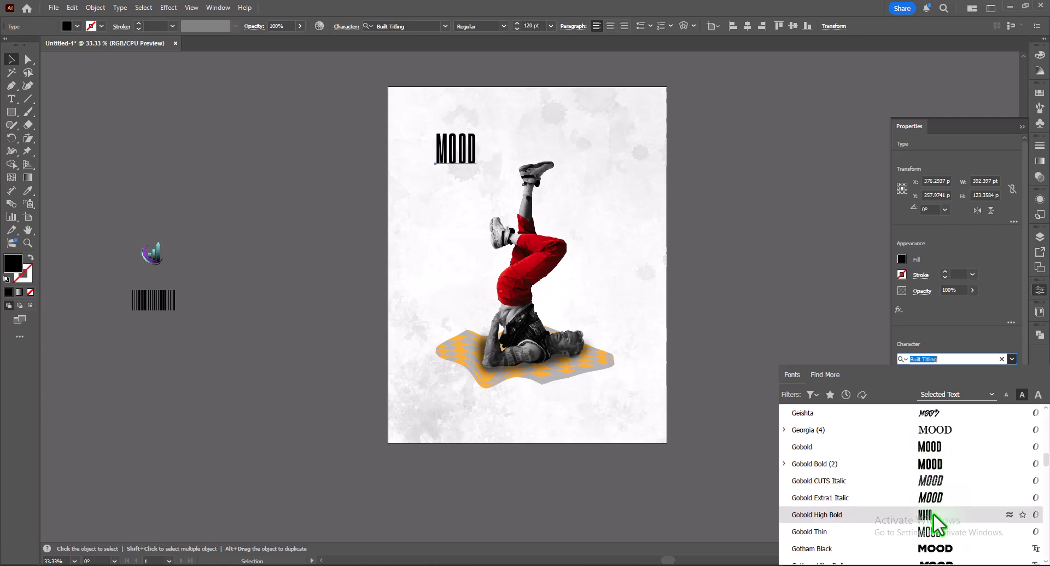
{"action": "type", "text": "68"}
{"action": "left_click", "coordinate": [1013, 358]}
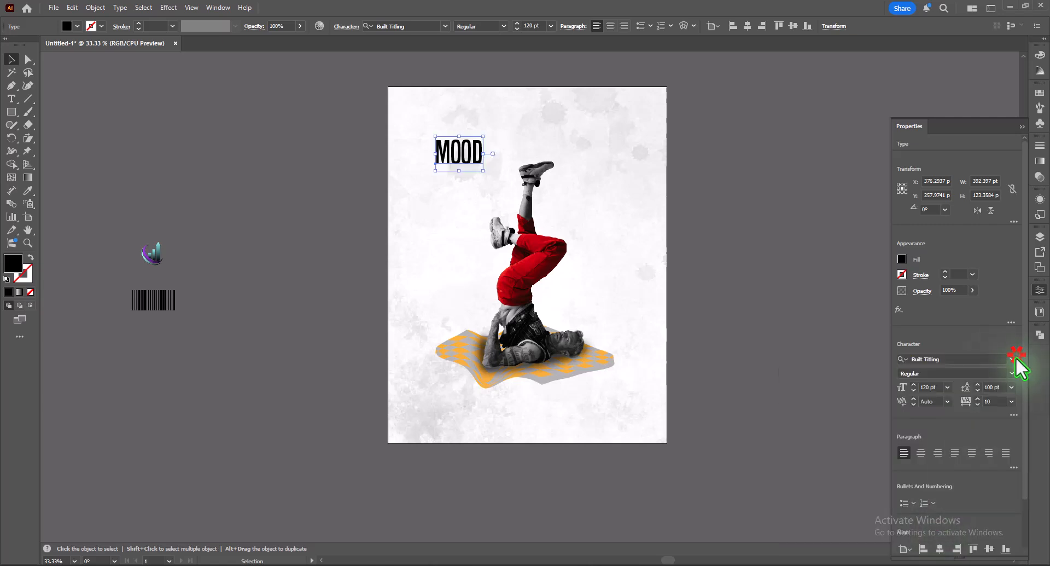
{"action": "left_click", "coordinate": [1012, 359]}
{"action": "scroll", "coordinate": [940, 510], "scroll_direction": "down", "scroll_amount": 10}
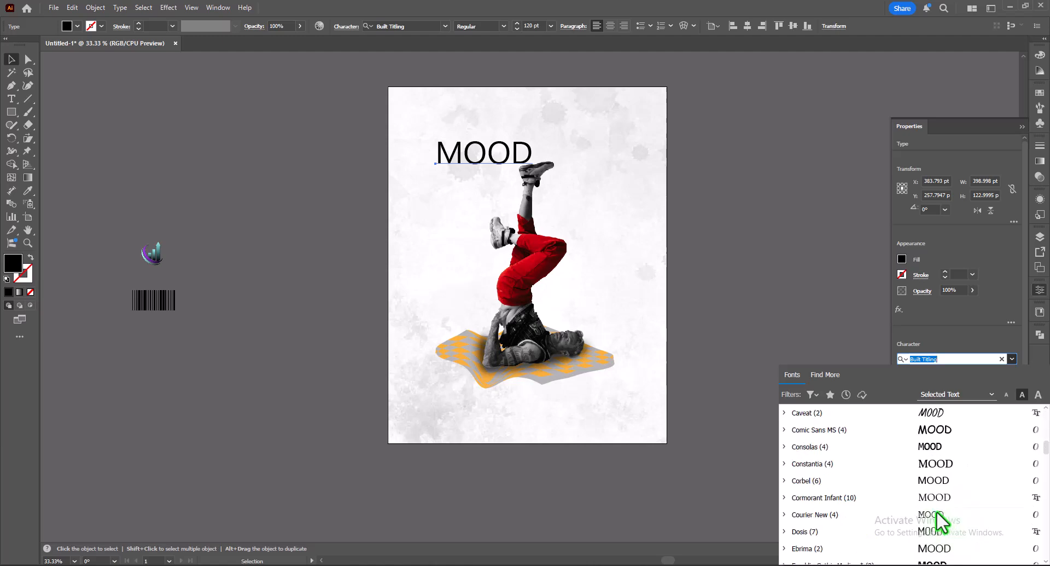
{"action": "scroll", "coordinate": [936, 506], "scroll_direction": "down", "scroll_amount": 5}
{"action": "scroll", "coordinate": [936, 511], "scroll_direction": "down", "scroll_amount": 3}
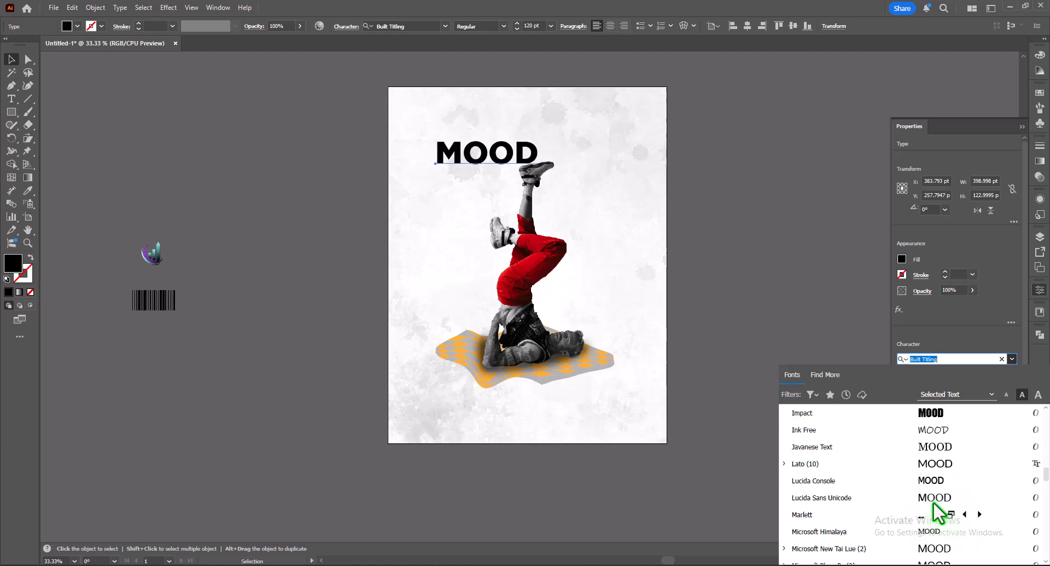
{"action": "scroll", "coordinate": [938, 410], "scroll_direction": "down", "scroll_amount": 12}
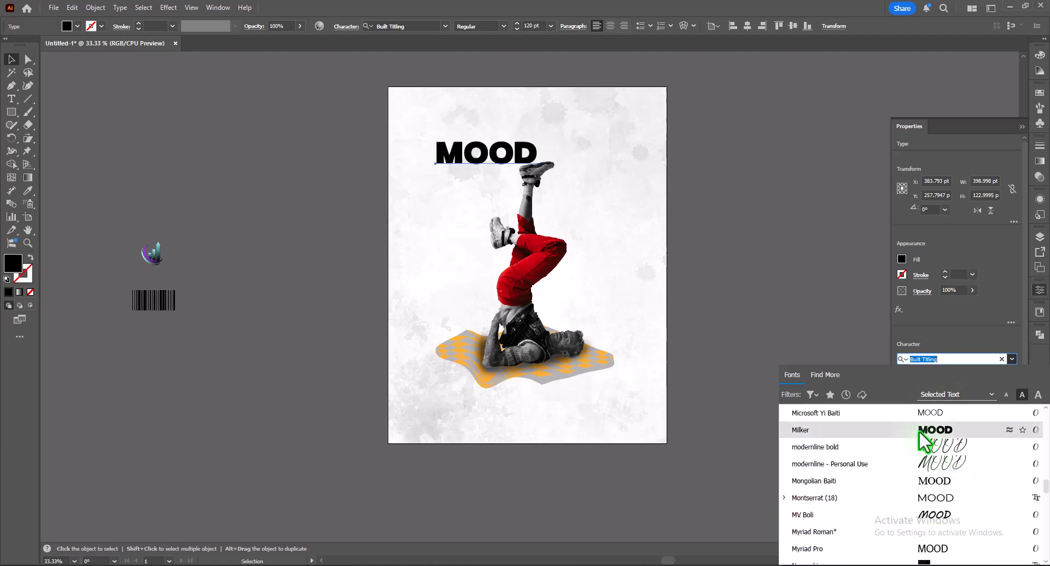
{"action": "scroll", "coordinate": [918, 429], "scroll_direction": "down", "scroll_amount": 3}
{"action": "scroll", "coordinate": [918, 429], "scroll_direction": "down", "scroll_amount": 8}
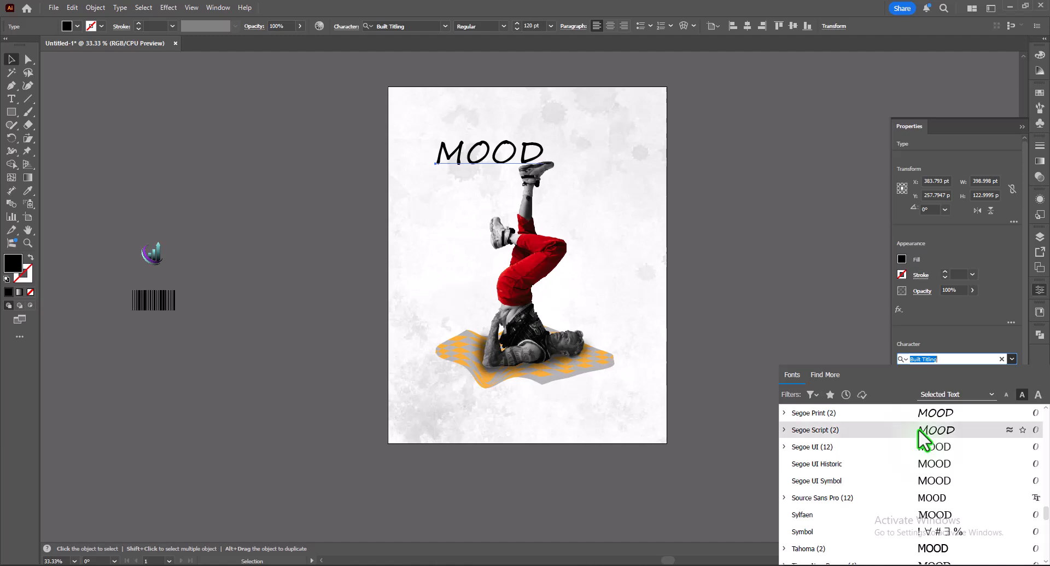
{"action": "scroll", "coordinate": [932, 463], "scroll_direction": "down", "scroll_amount": 10}
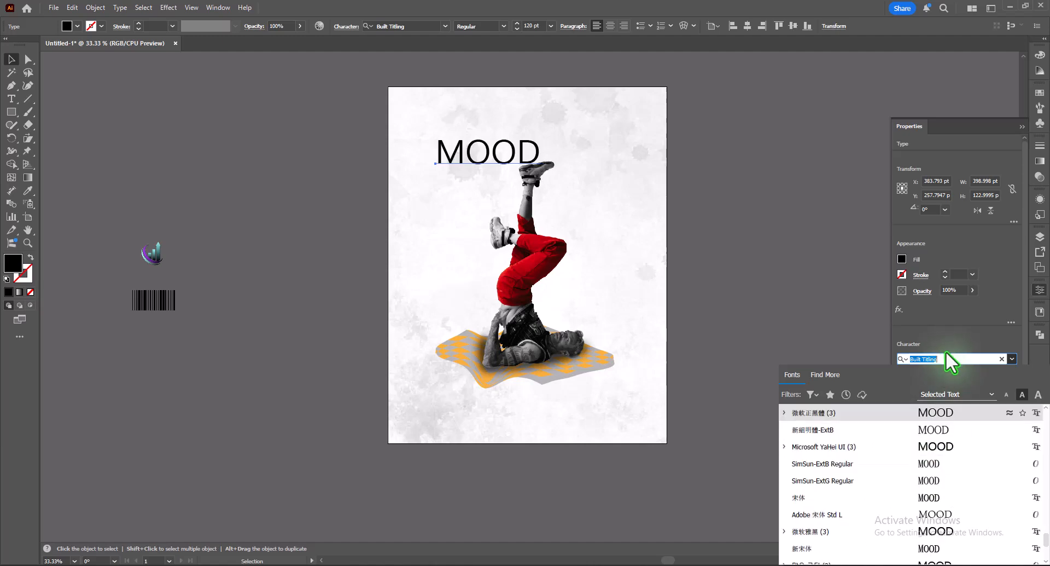
{"action": "type", "text": "GO"}
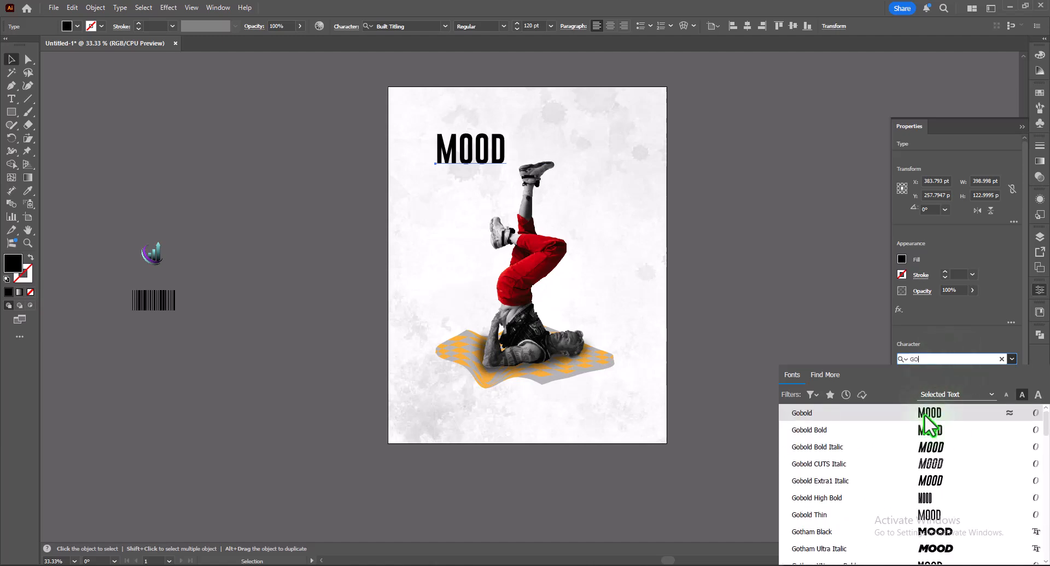
{"action": "left_click", "coordinate": [927, 426]}
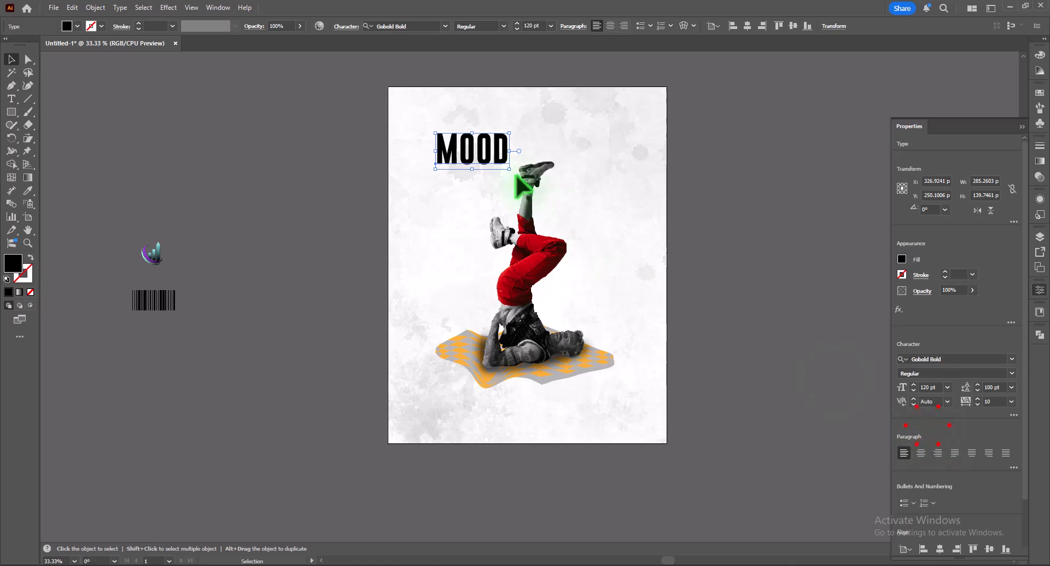
- Enlarge the MOOD text to about 185 pt and place copies of it at the poster's top, middle and bottom, aligned vertically
{"action": "left_click_drag", "start_coordinate": [500, 155], "coordinate": [544, 271]}
{"action": "left_click_drag", "start_coordinate": [521, 235], "coordinate": [484, 408]}
{"action": "left_click", "coordinate": [607, 305]}
{"action": "left_click", "coordinate": [448, 248]}
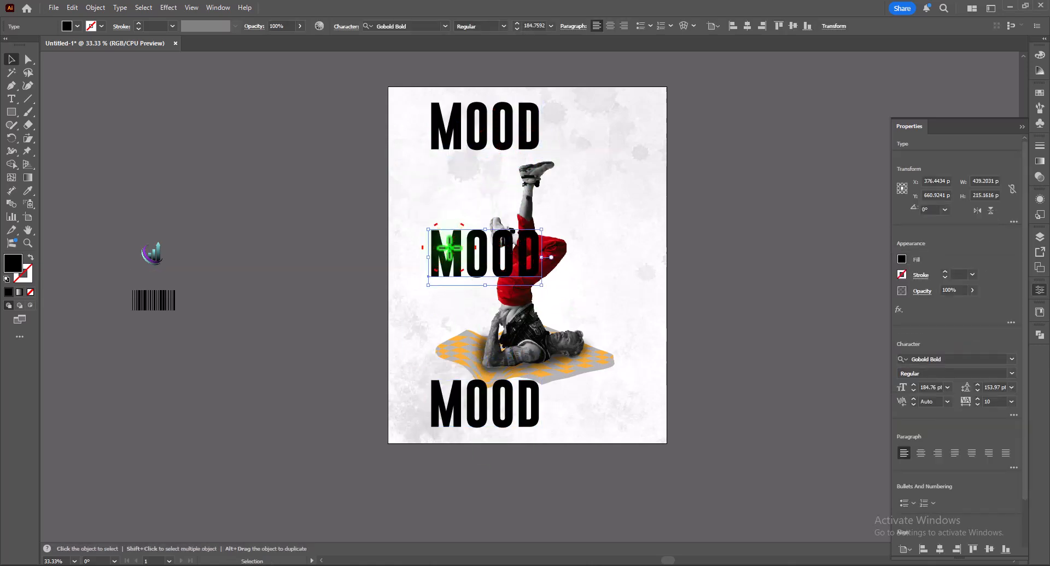
- Send the middle MOOD text backward so it sits behind the man
{"action": "right_click", "coordinate": [507, 268]}
{"action": "mouse_move", "coordinate": [574, 508]}
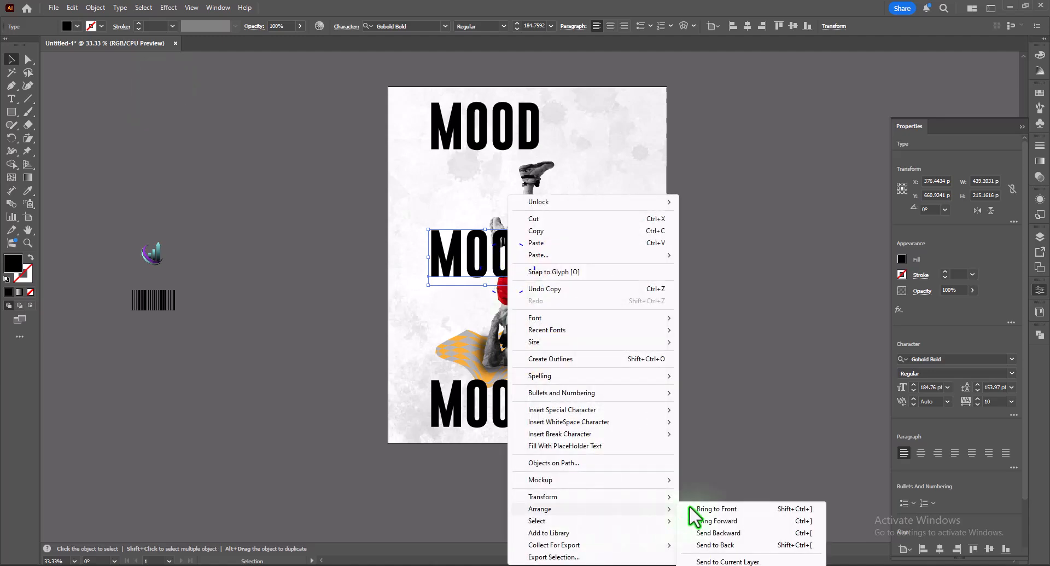
{"action": "left_click", "coordinate": [726, 533]}
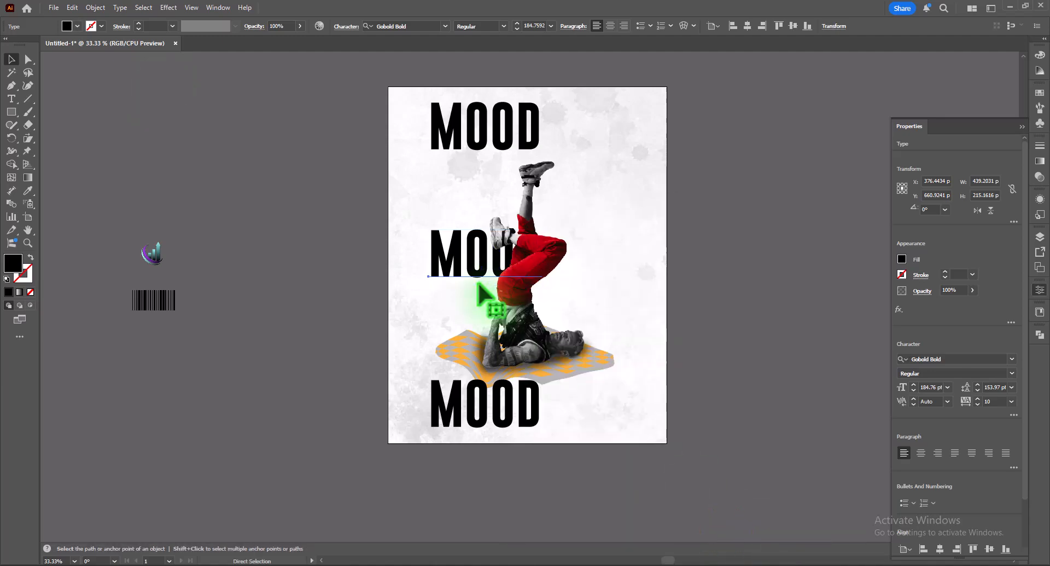
- Paste a copy of the middle MOOD text in the same position and bring it to the front
{"action": "left_click", "coordinate": [72, 8]}
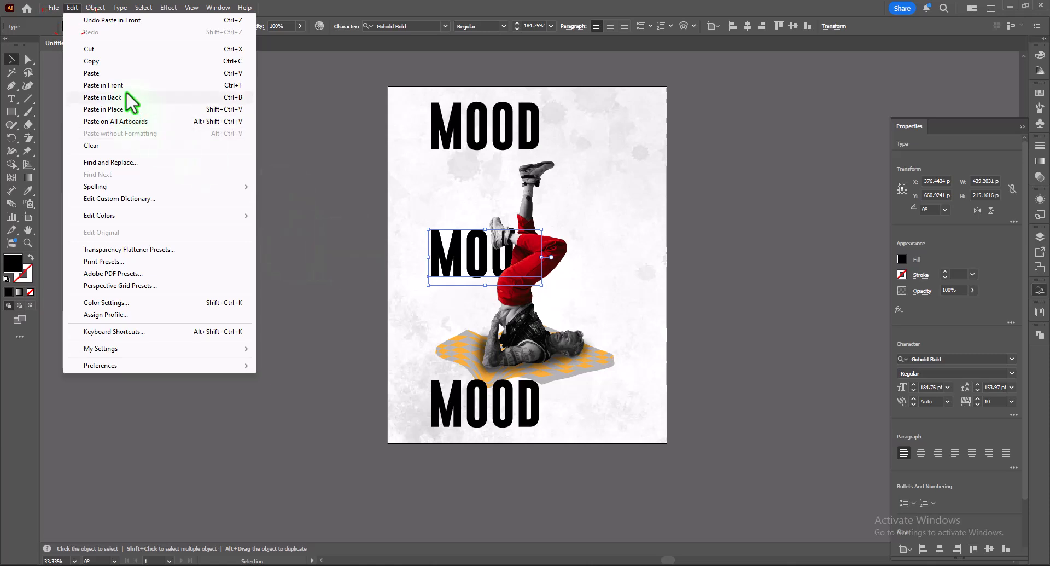
{"action": "right_click", "coordinate": [458, 263]}
{"action": "mouse_move", "coordinate": [493, 503]}
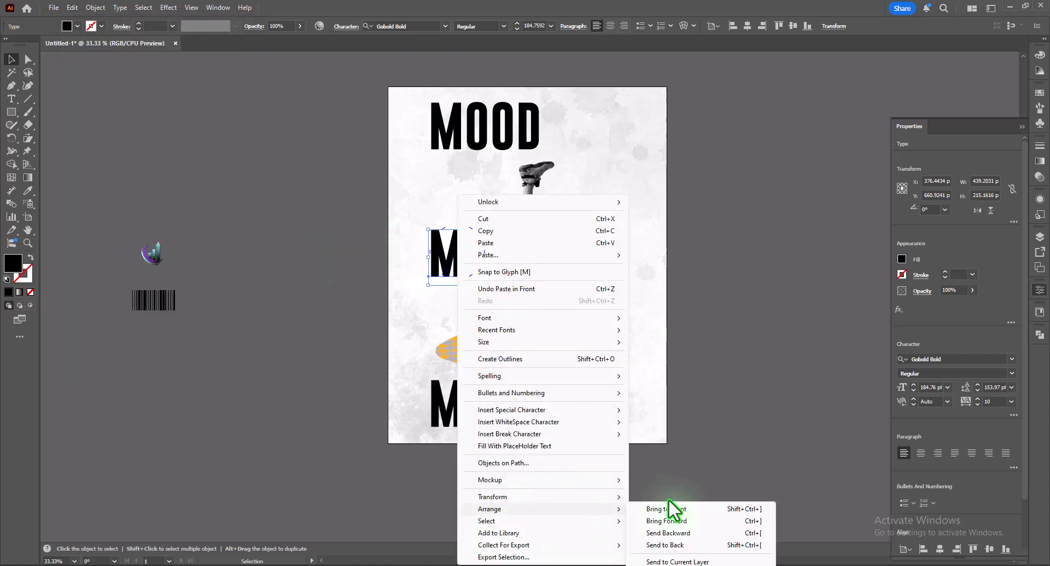
{"action": "left_click", "coordinate": [662, 509]}
- Give the front copy of the middle MOOD text no fill and a 3 pt white stroke, and deselect it
{"action": "left_click", "coordinate": [31, 257]}
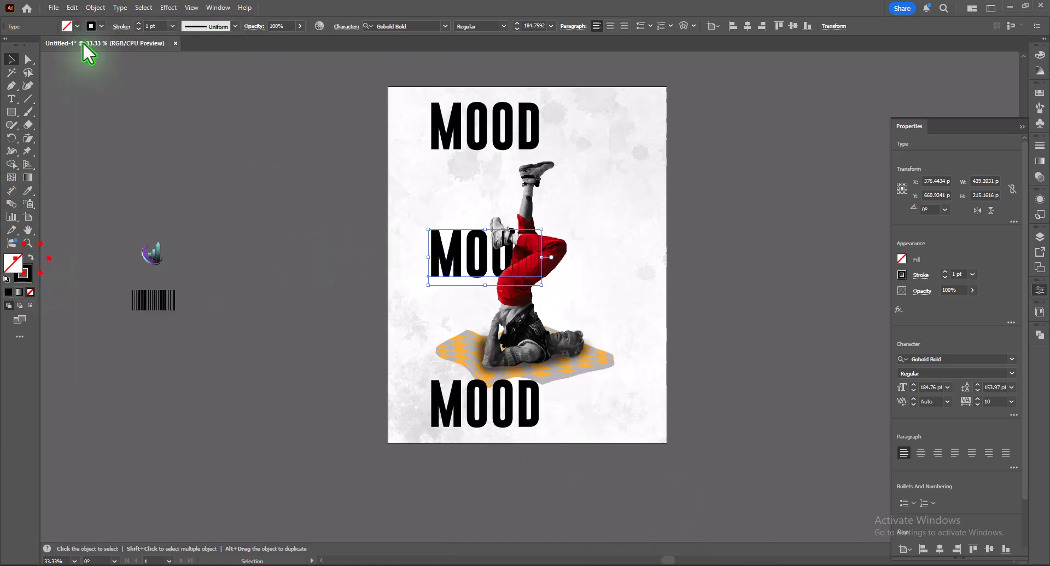
{"action": "left_click", "coordinate": [102, 26]}
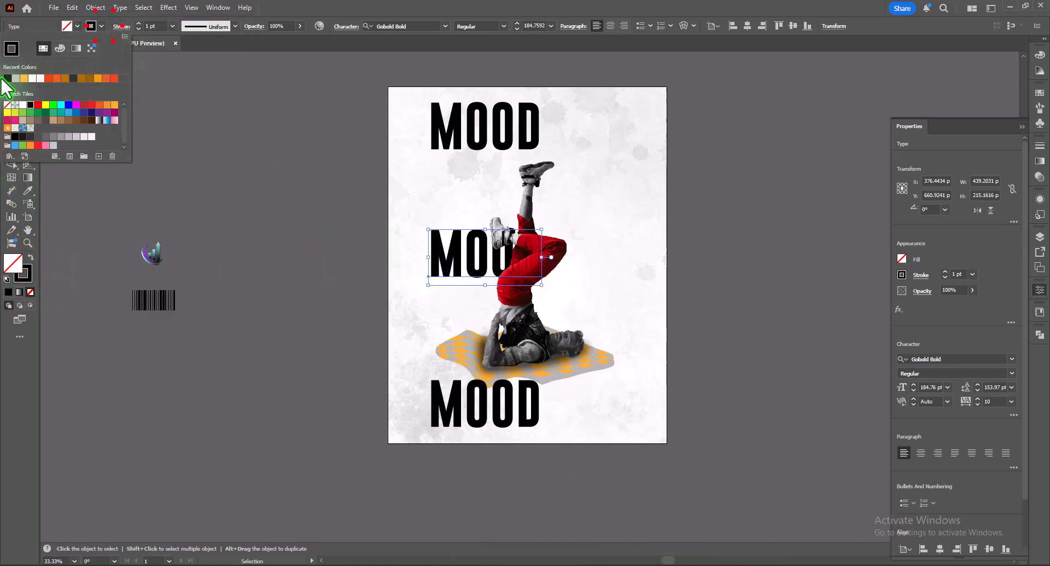
{"action": "left_click", "coordinate": [138, 24]}
{"action": "left_click", "coordinate": [138, 24]}
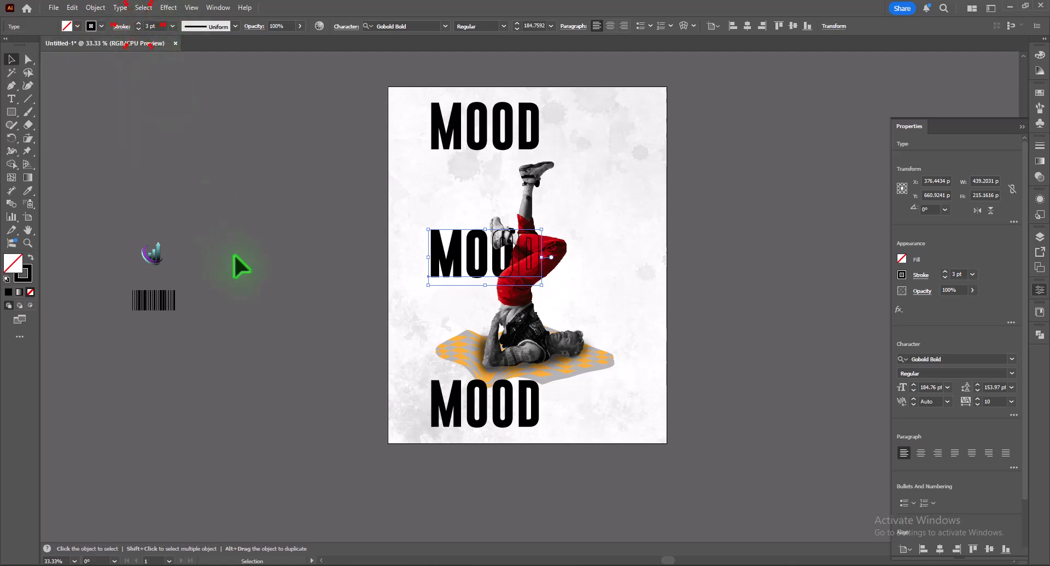
{"action": "left_click", "coordinate": [102, 25]}
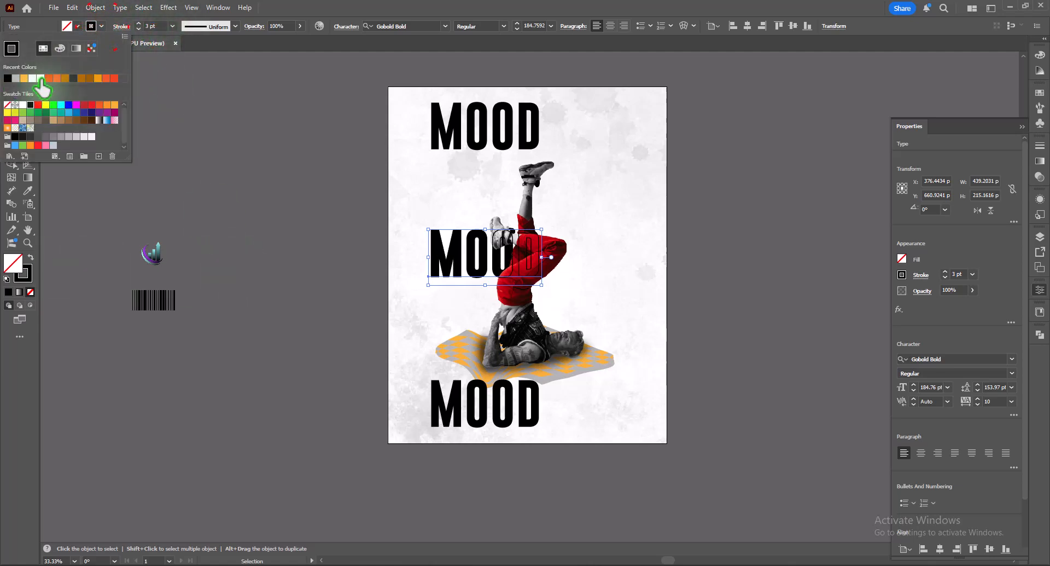
{"action": "left_click", "coordinate": [32, 78]}
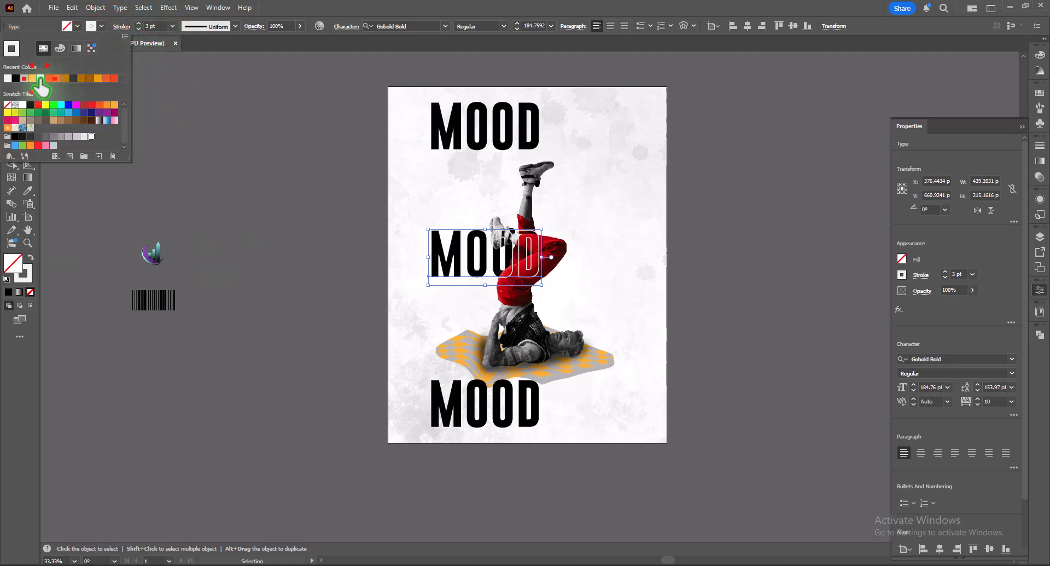
{"action": "left_click", "coordinate": [196, 136]}
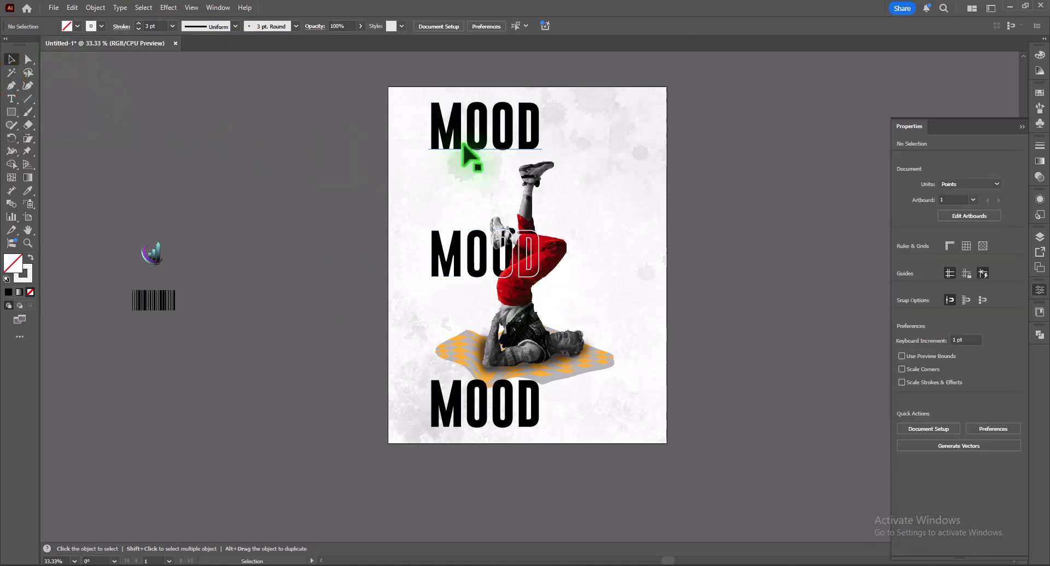
- Convert the top and bottom MOOD texts to outlines and deselect them
{"action": "left_click", "coordinate": [456, 421]}
{"action": "right_click", "coordinate": [456, 421]}
{"action": "left_click", "coordinate": [504, 210]}
{"action": "left_click", "coordinate": [85, 136]}
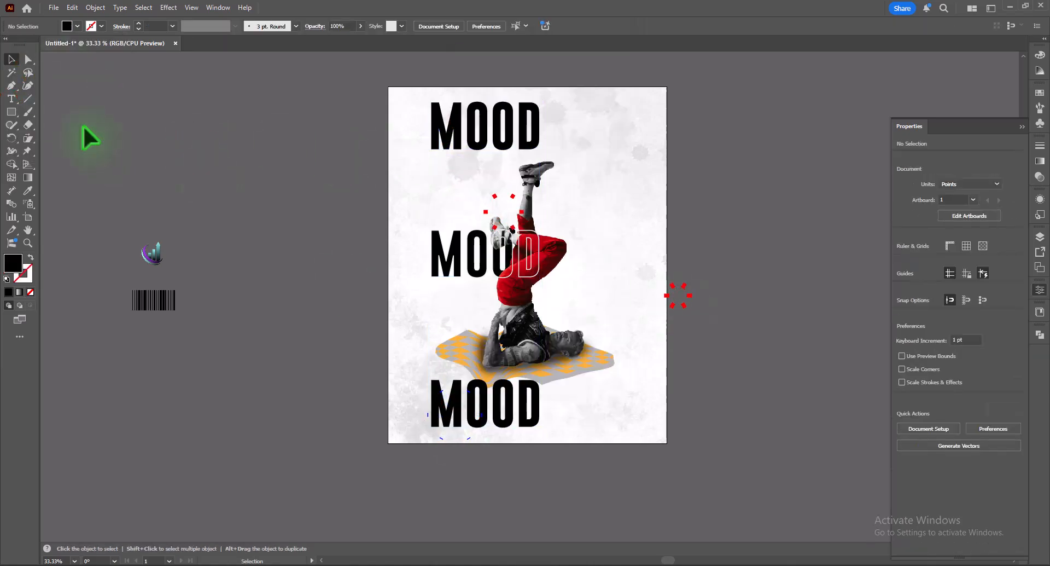
- Draw a straight horizontal line about 562 pt long across the upper part of the top MOOD lettering
{"action": "key", "text": "backslash"}
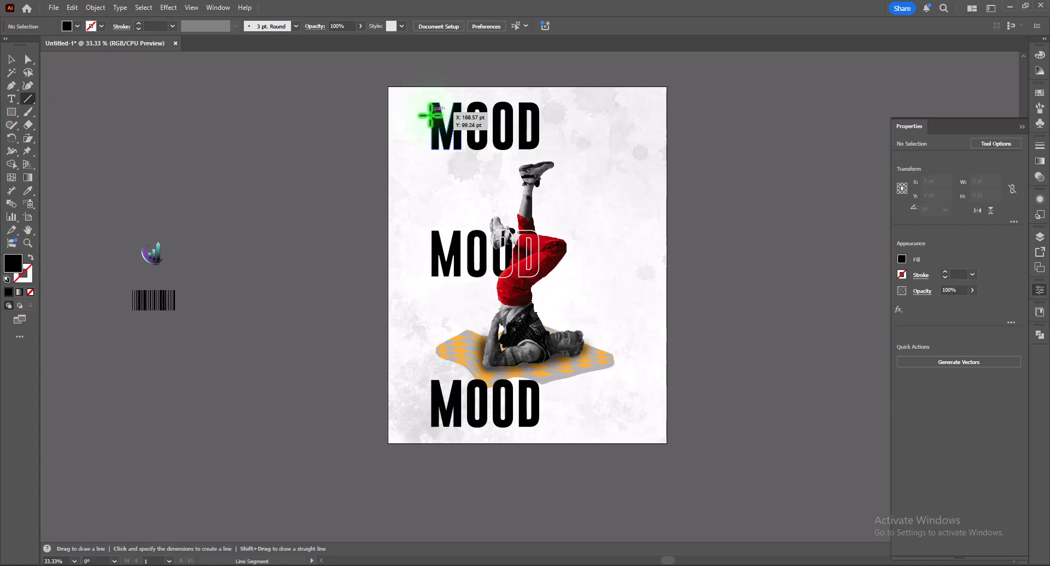
{"action": "left_click_drag", "start_coordinate": [431, 116], "coordinate": [577, 115]}
{"action": "left_click", "coordinate": [11, 59]}
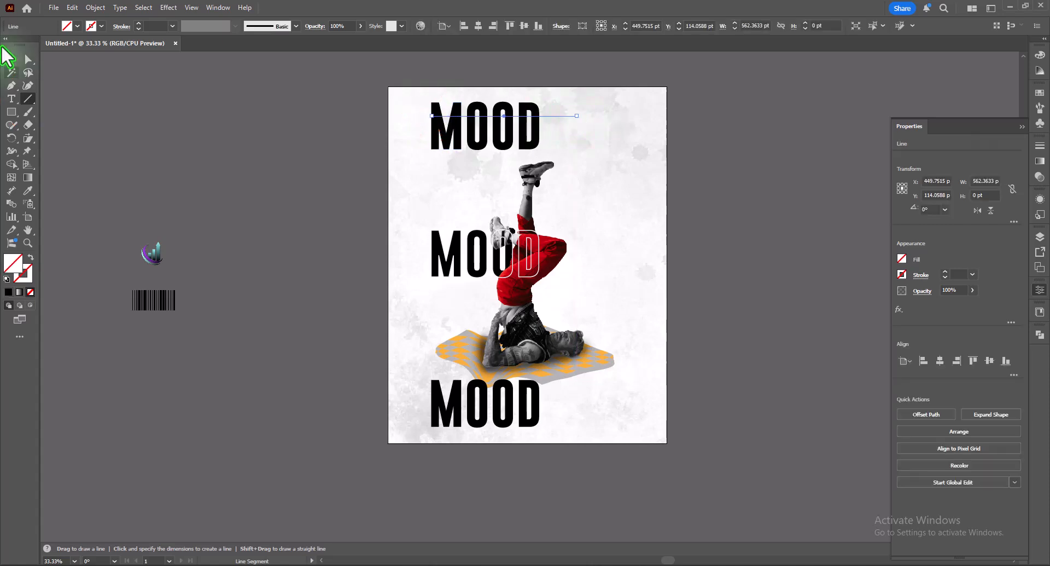
- Cut away the part of the top MOOD below the line with Shape Builder and delete the leftover line
{"action": "left_click_drag", "start_coordinate": [411, 99], "coordinate": [563, 148]}
{"action": "left_click", "coordinate": [11, 165]}
{"action": "mouse_move", "coordinate": [425, 136]}
{"action": "left_mouse_down"}
{"action": "mouse_move", "coordinate": [611, 131]}
{"action": "mouse_move", "coordinate": [563, 106]}
{"action": "left_mouse_up"}
{"action": "left_click", "coordinate": [11, 58]}
{"action": "left_click", "coordinate": [407, 180]}
{"action": "left_click", "coordinate": [463, 117]}
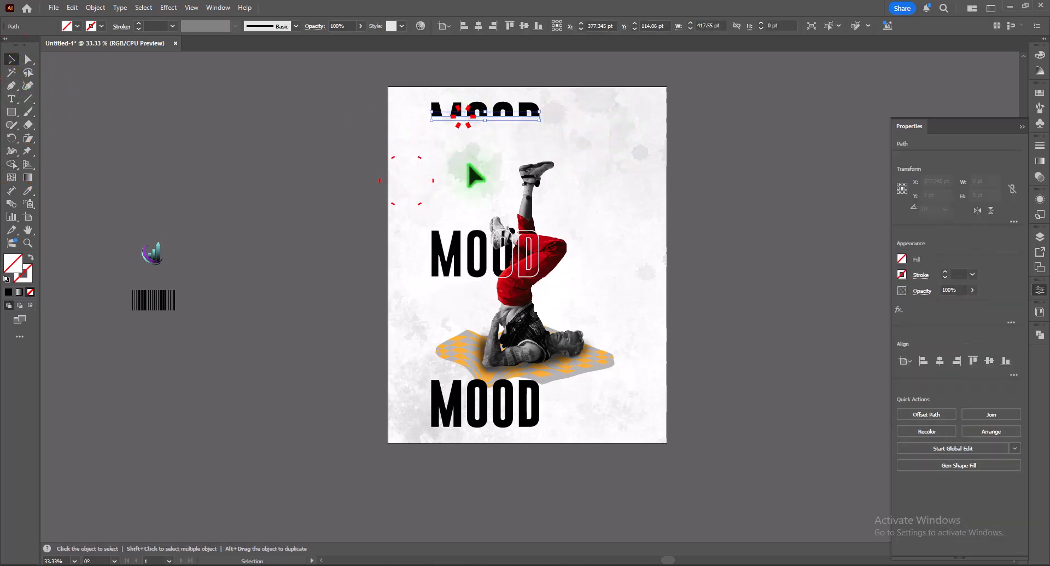
{"action": "key", "text": "Delete"}
- Draw a horizontal line about 1002 pt long through the remaining MOOD slice and place a copy of the slice just below
{"action": "left_click", "coordinate": [24, 100]}
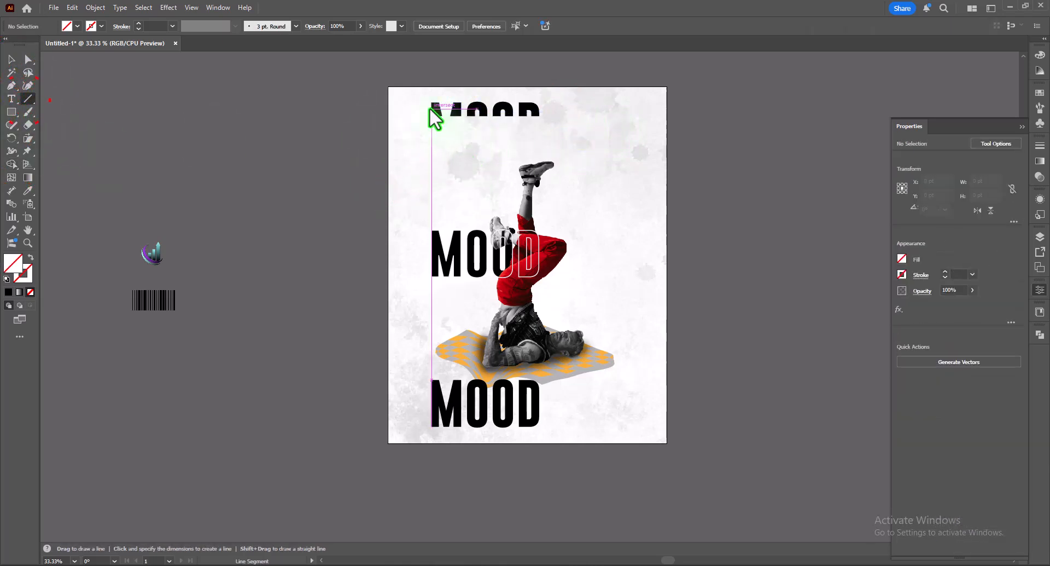
{"action": "left_click_drag", "start_coordinate": [429, 108], "coordinate": [560, 107]}
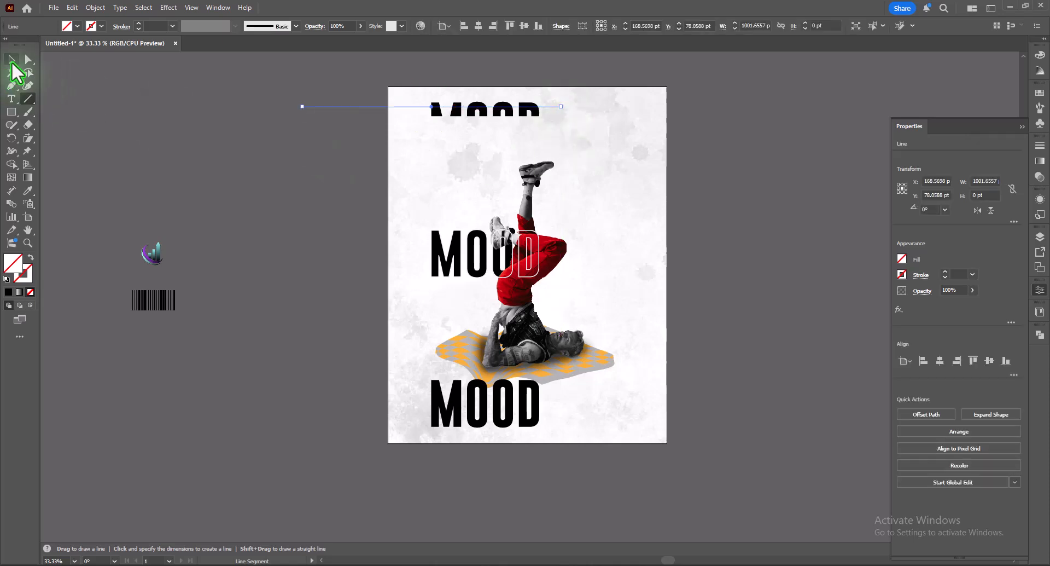
{"action": "left_click", "coordinate": [12, 61]}
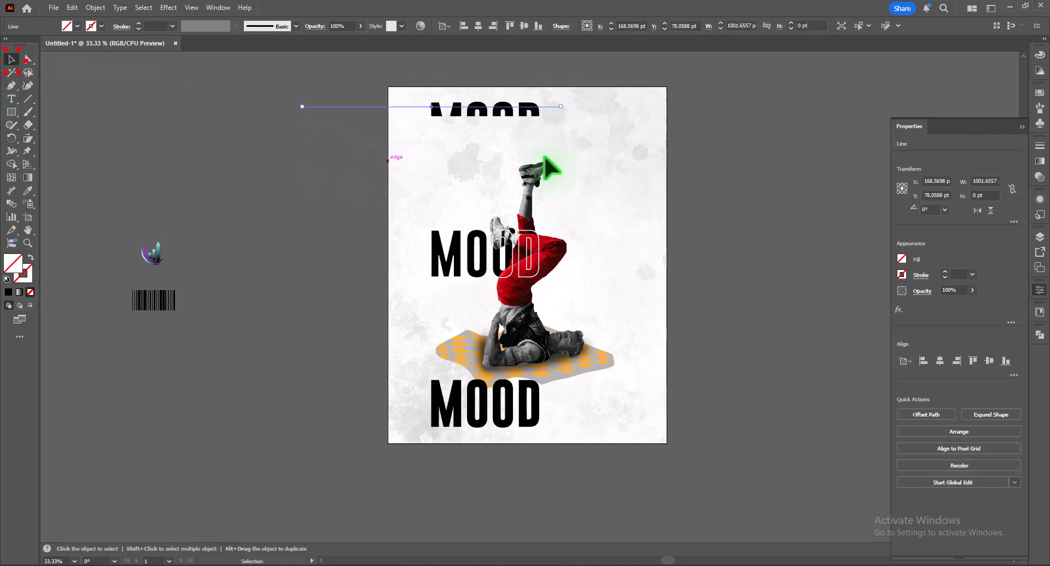
{"action": "left_click", "coordinate": [512, 113]}
{"action": "left_click_drag", "start_coordinate": [512, 113], "coordinate": [544, 114]}
- Remove the original slice's part below the line with Shape Builder and delete the leftover line, keeping a thin strip of letter tops
{"action": "left_click", "coordinate": [11, 163]}
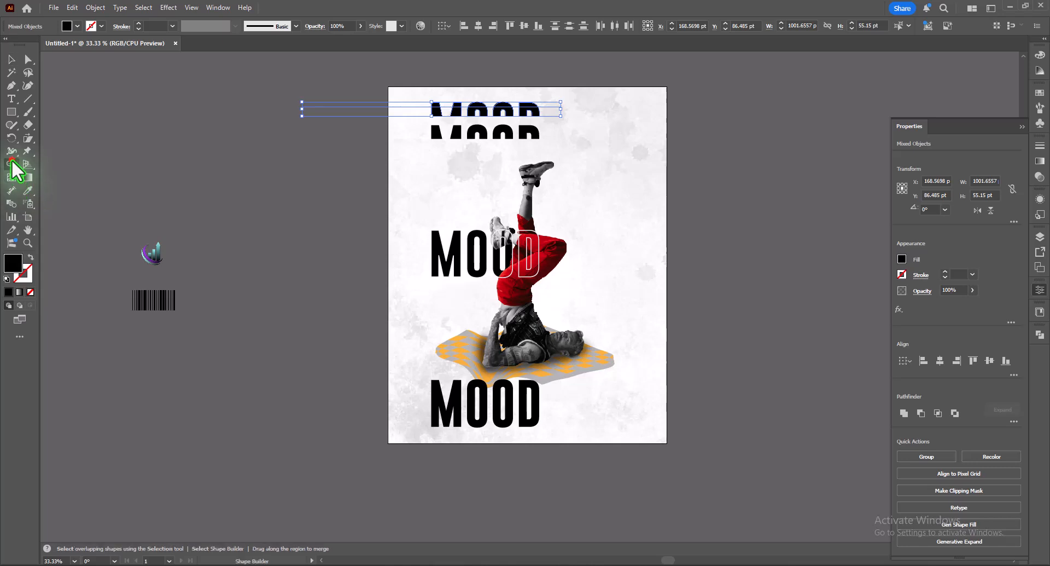
{"action": "mouse_move", "coordinate": [447, 115]}
{"action": "left_mouse_down"}
{"action": "mouse_move", "coordinate": [572, 117]}
{"action": "mouse_move", "coordinate": [557, 114]}
{"action": "left_mouse_up"}
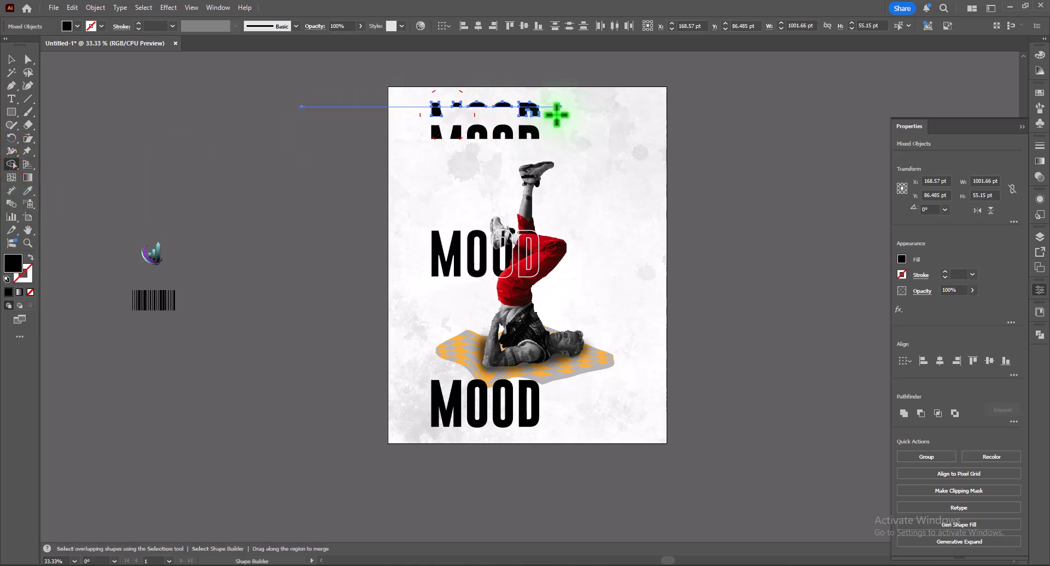
{"action": "left_click", "coordinate": [396, 101], "text": "alt"}
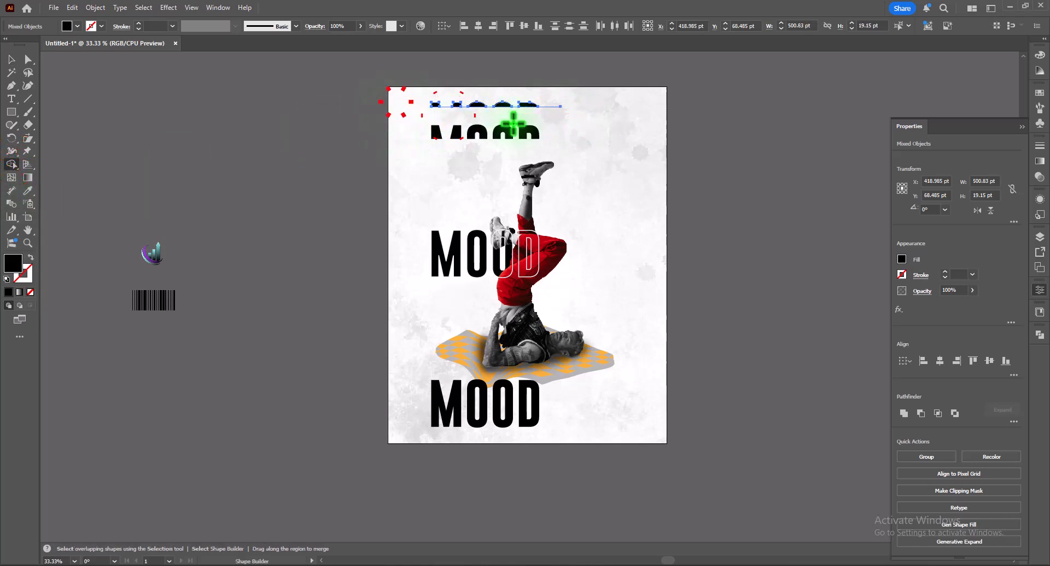
{"action": "left_click", "coordinate": [11, 59]}
{"action": "left_click", "coordinate": [571, 113]}
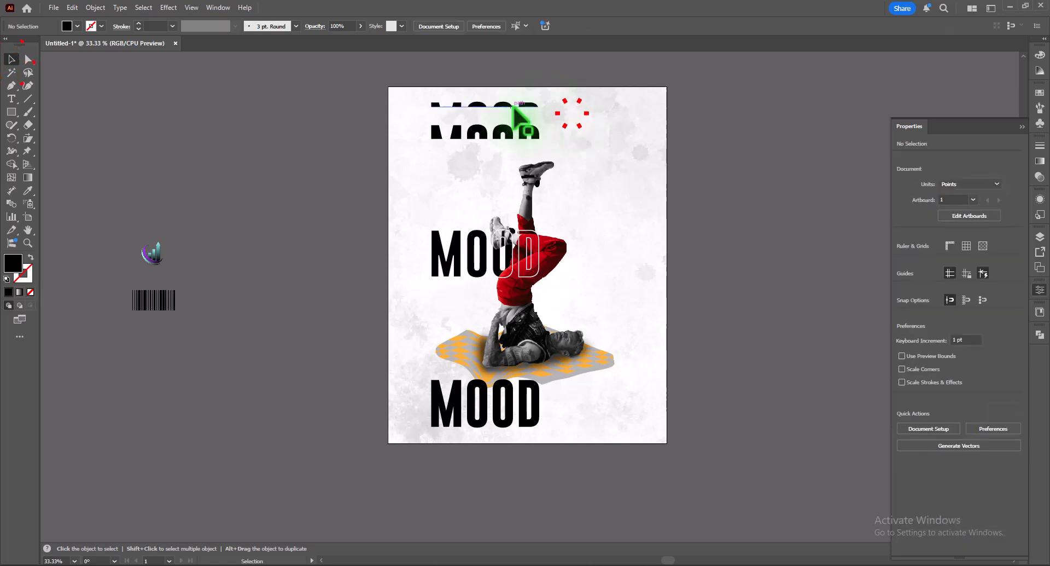
{"action": "left_click", "coordinate": [516, 109]}
{"action": "left_click", "coordinate": [443, 109]}
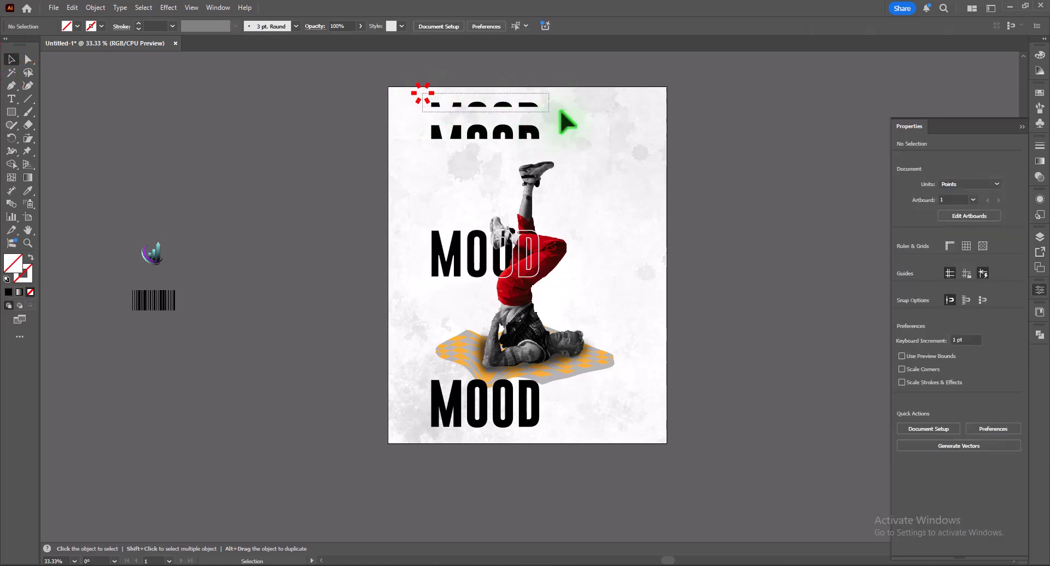
- Move the thin strip of letter tops down to just above the top MOOD slice and fill it with orange
{"action": "left_click_drag", "start_coordinate": [528, 104], "coordinate": [526, 125]}
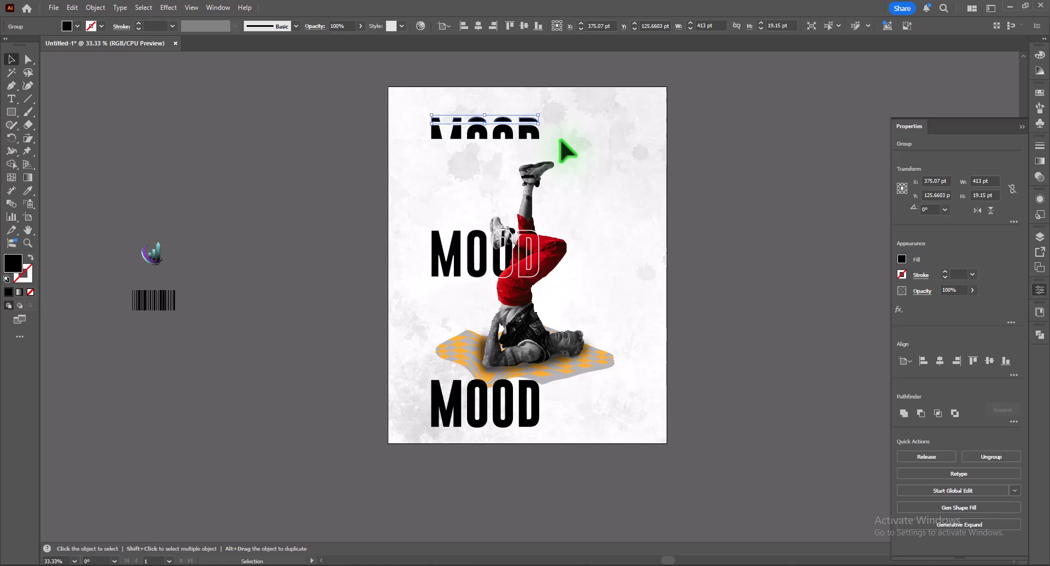
{"action": "left_click", "coordinate": [75, 26]}
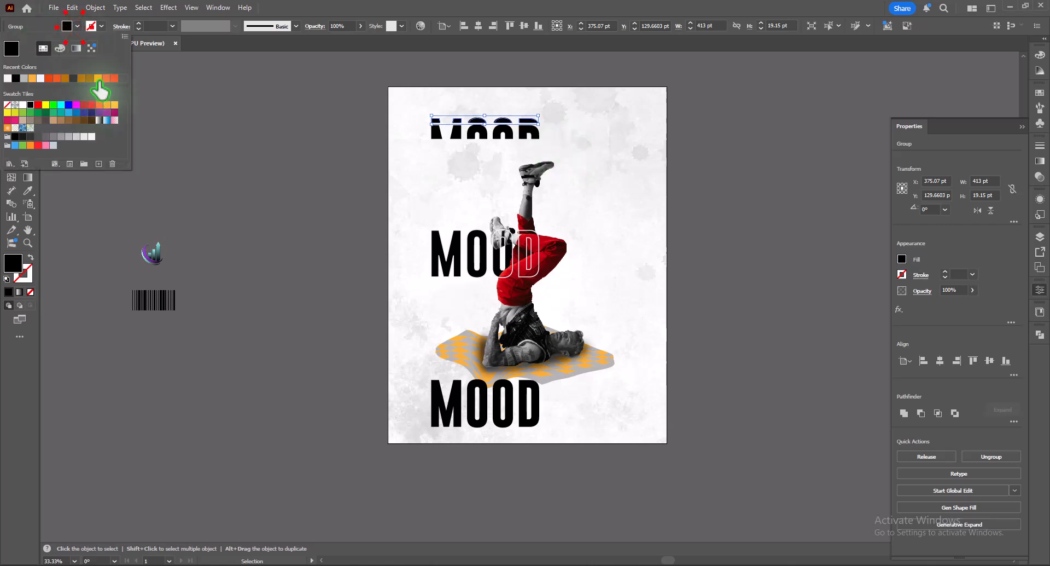
{"action": "left_click", "coordinate": [99, 80]}
{"action": "left_click", "coordinate": [426, 170]}
- Move the orange strip and the black slice together down to just above the middle MOOD
{"action": "left_click", "coordinate": [535, 132]}
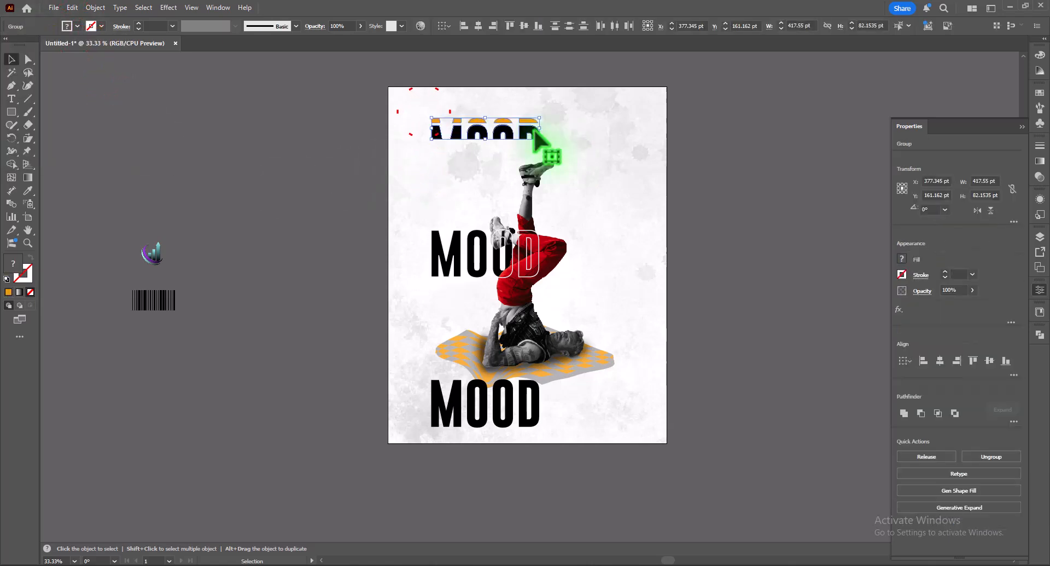
{"action": "left_click_drag", "start_coordinate": [534, 132], "coordinate": [530, 215]}
{"action": "left_click", "coordinate": [577, 204]}
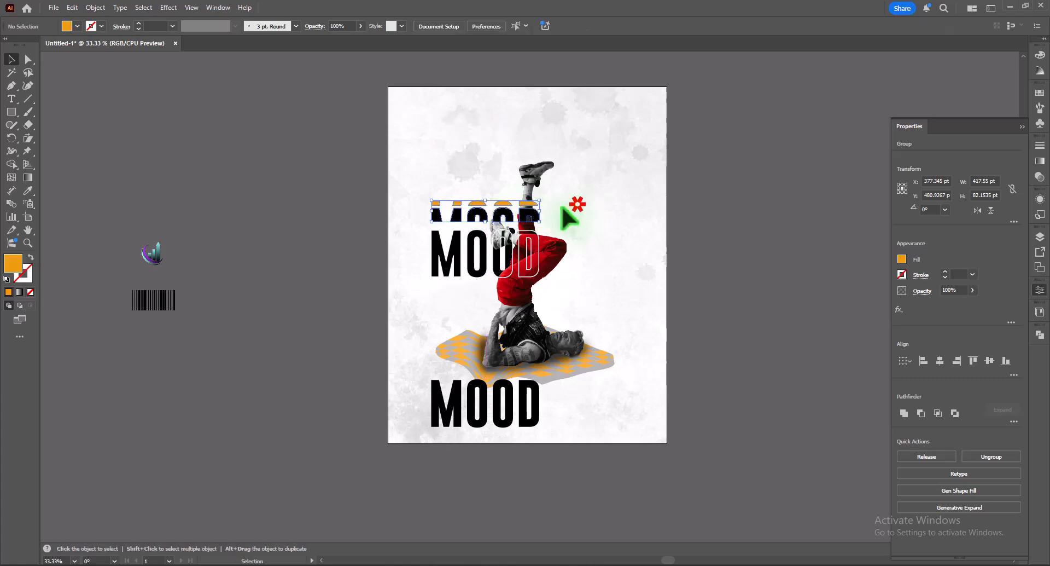
- Ungroup the black slice and the orange strip and delete their last two letters, keeping only M and O
{"action": "right_click", "coordinate": [485, 212]}
{"action": "left_click", "coordinate": [523, 379]}
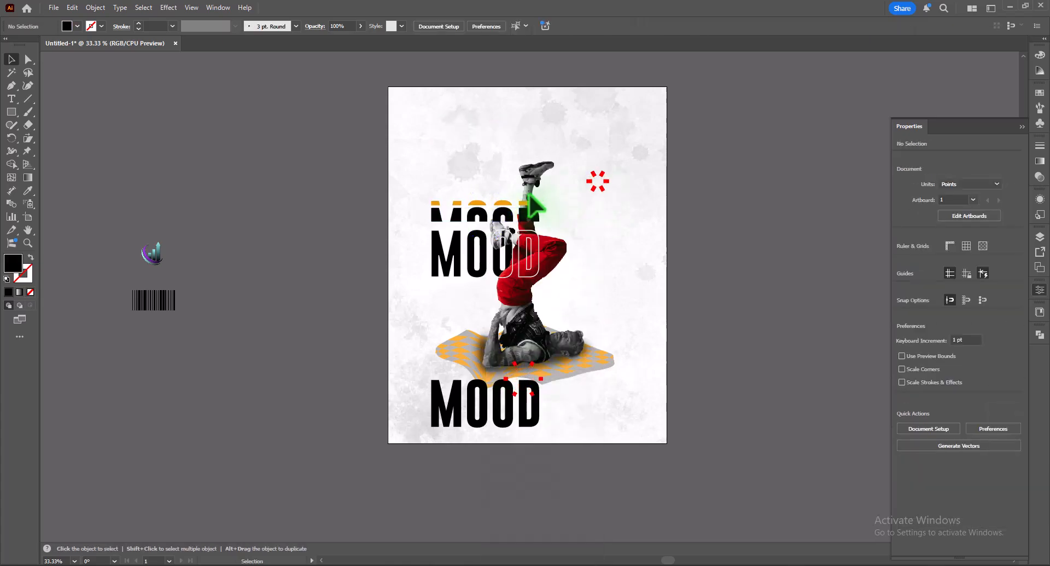
{"action": "right_click", "coordinate": [504, 201]}
{"action": "left_click", "coordinate": [541, 371]}
{"action": "left_click", "coordinate": [597, 289]}
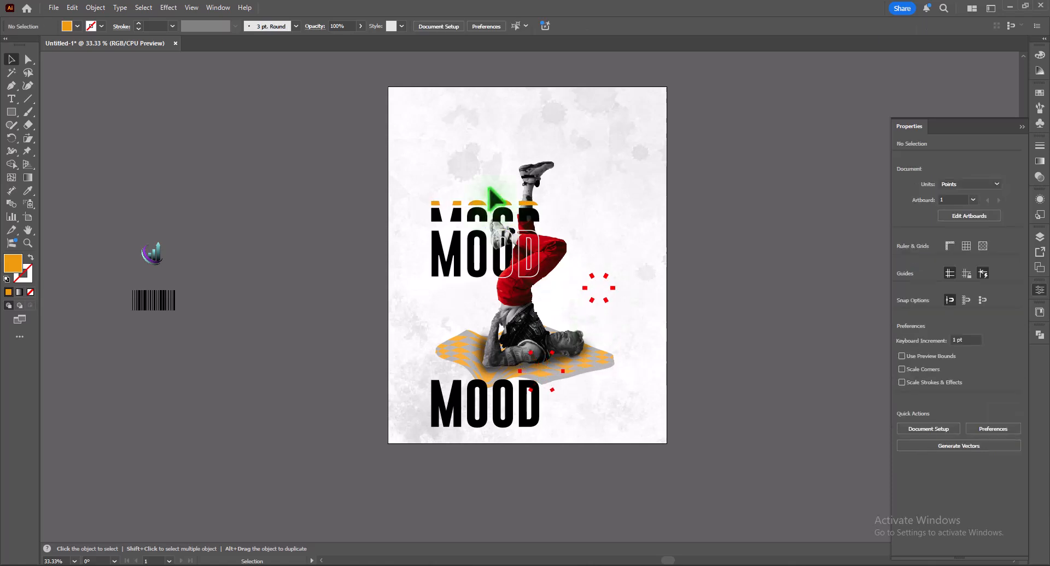
{"action": "left_click_drag", "start_coordinate": [491, 190], "coordinate": [533, 215]}
{"action": "key", "text": "Delete"}
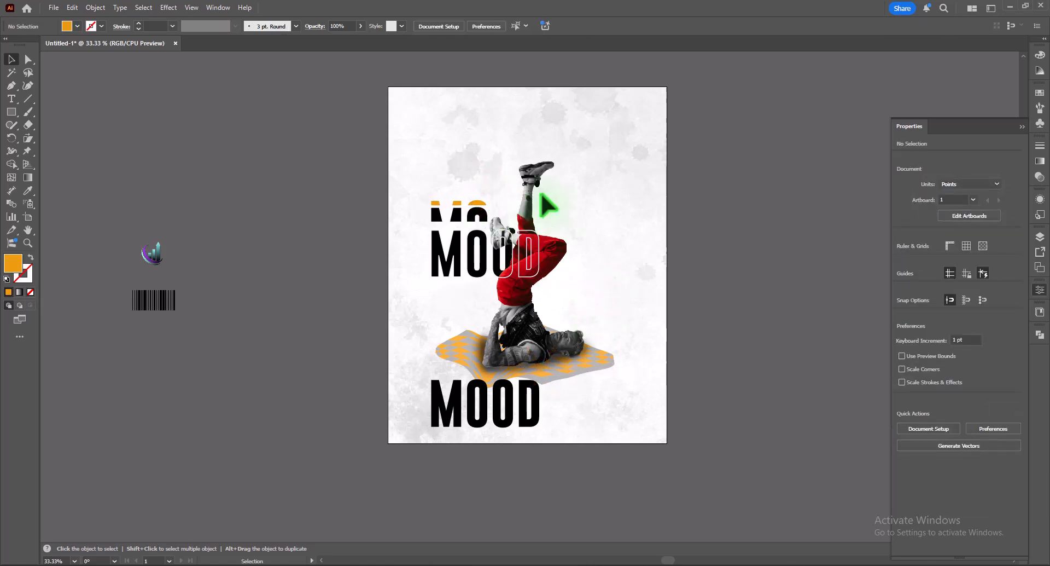
- Draw a straight horizontal line about 597 pt long across the lower part of the bottom MOOD
{"action": "left_click", "coordinate": [501, 408]}
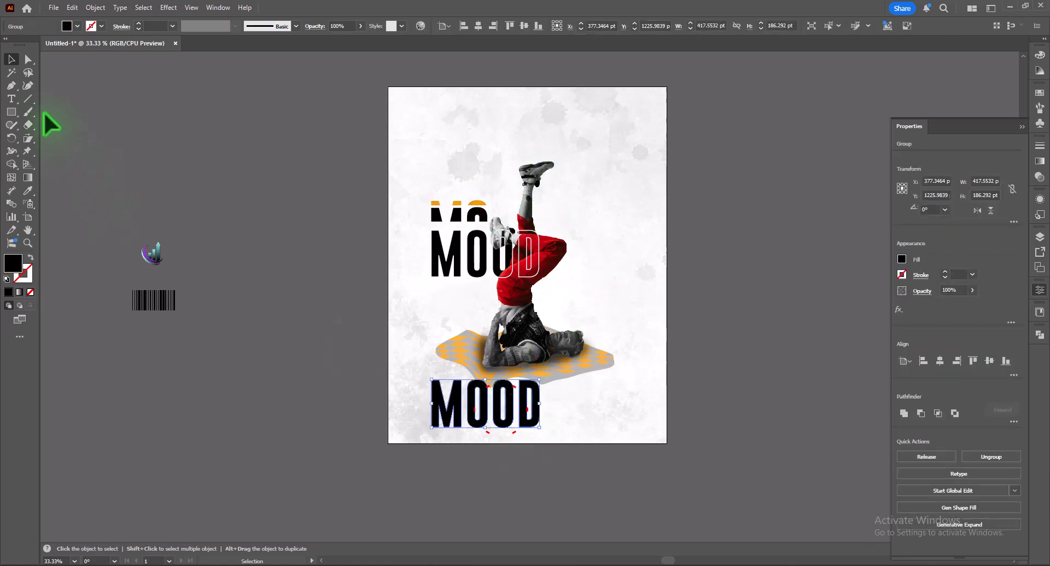
{"action": "left_click", "coordinate": [28, 99]}
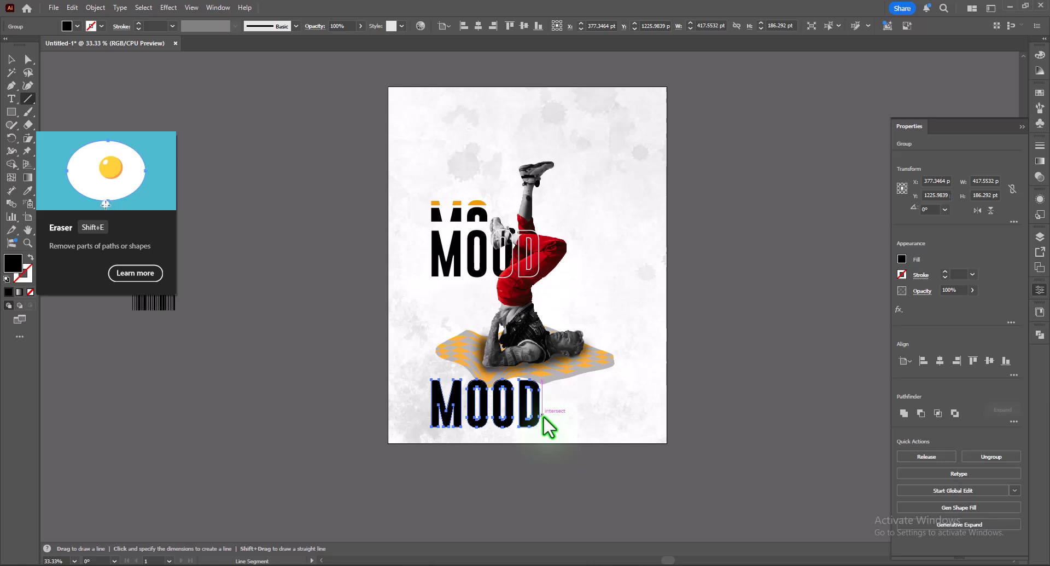
{"action": "left_click_drag", "start_coordinate": [543, 415], "coordinate": [388, 414]}
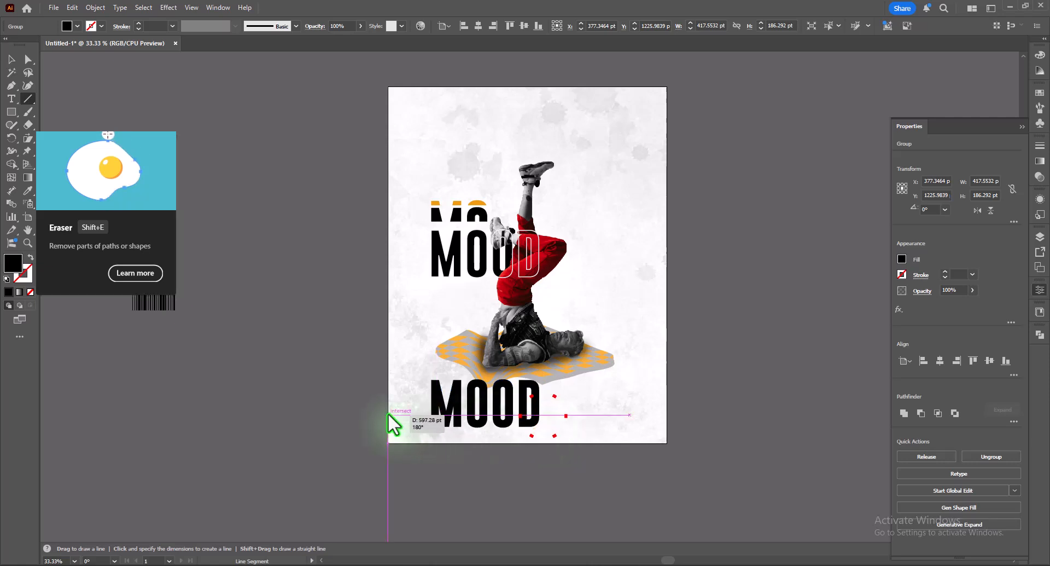
- Cut away the part of the bottom MOOD above the line with Shape Builder and remove the leftover line
{"action": "left_click", "coordinate": [11, 59]}
{"action": "left_click", "coordinate": [481, 409], "text": "shift"}
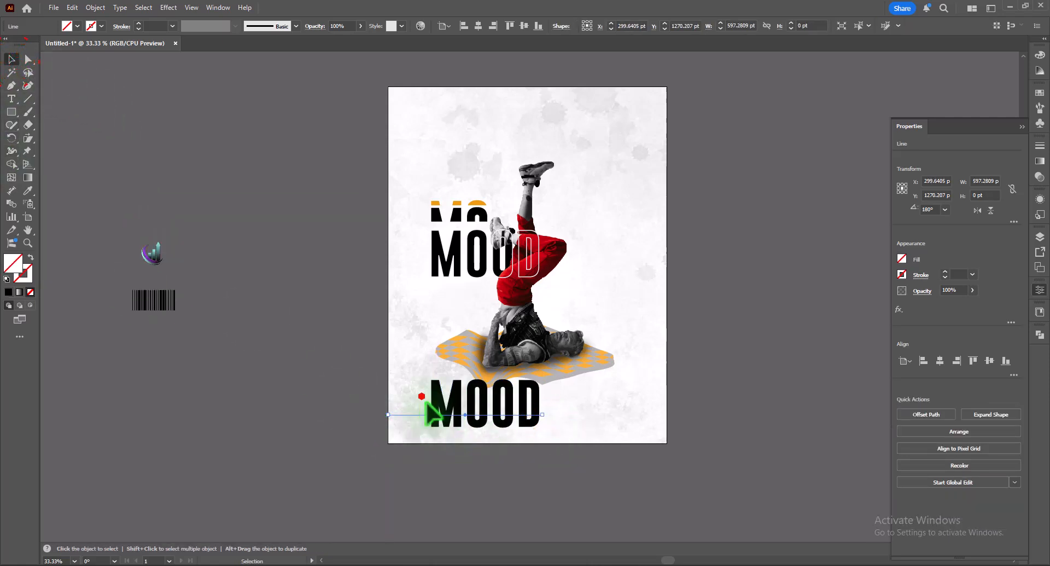
{"action": "left_click", "coordinate": [11, 164]}
{"action": "left_click_drag", "start_coordinate": [427, 402], "coordinate": [549, 413], "text": "alt"}
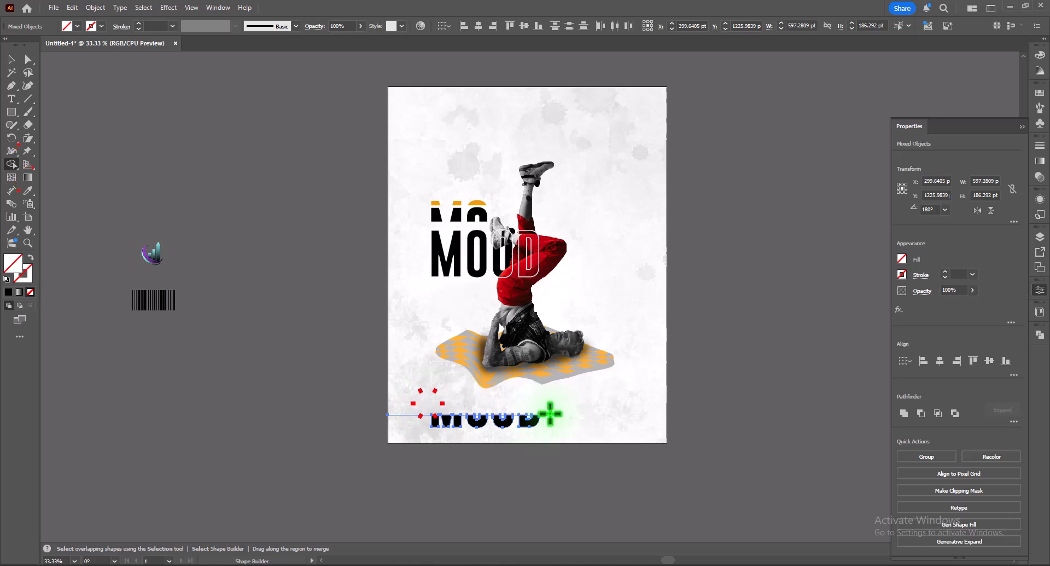
{"action": "left_click_drag", "start_coordinate": [425, 405], "coordinate": [398, 424], "text": "alt"}
{"action": "left_click", "coordinate": [11, 59]}
{"action": "left_click", "coordinate": [613, 418]}
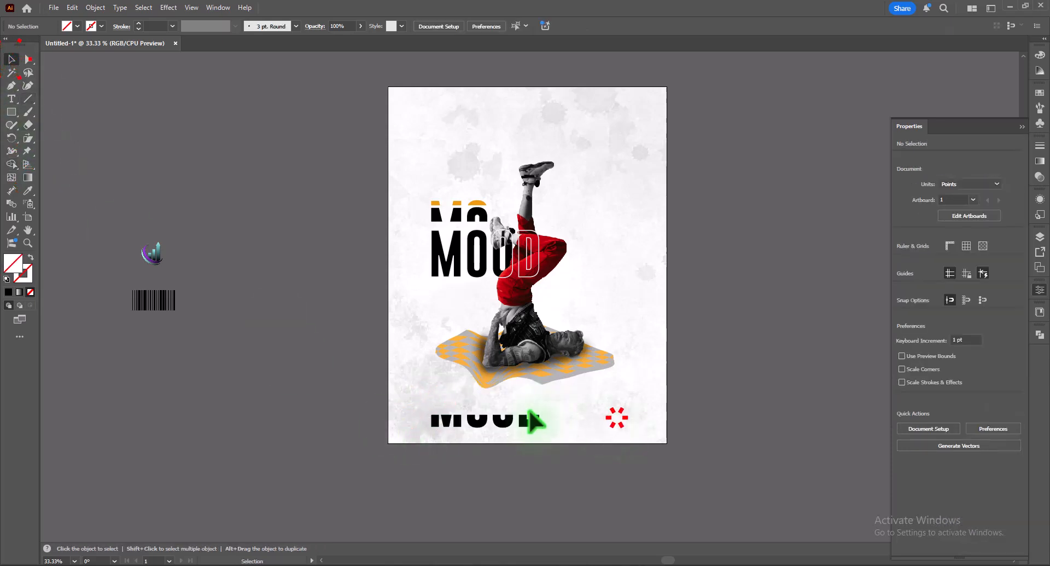
- Place a copy of the remaining MOOD slice just above it and draw a horizontal line about 562 pt long through the original
{"action": "left_click", "coordinate": [531, 413]}
{"action": "left_click", "coordinate": [528, 416]}
{"action": "left_click_drag", "start_coordinate": [529, 416], "coordinate": [529, 402], "text": "alt+shift"}
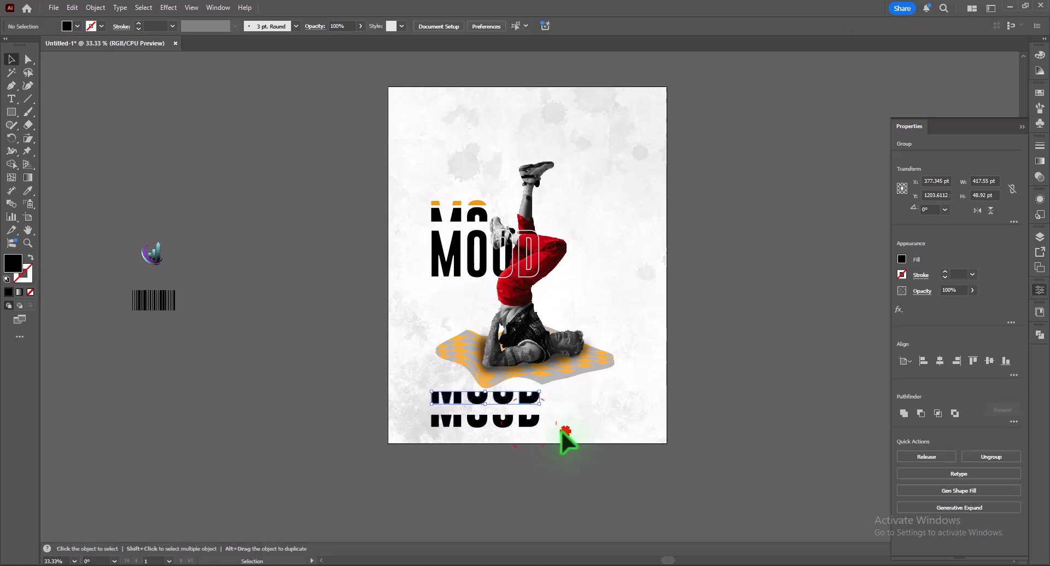
{"action": "left_click", "coordinate": [28, 99]}
{"action": "key", "text": "ctrl+shift+a"}
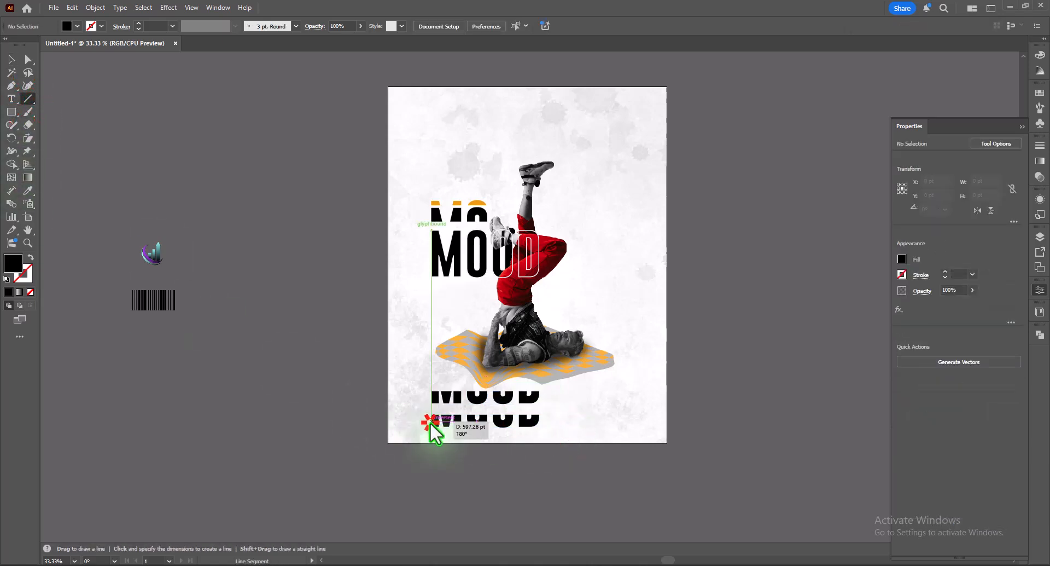
{"action": "left_click_drag", "start_coordinate": [431, 421], "coordinate": [577, 421]}
{"action": "left_click", "coordinate": [11, 59]}
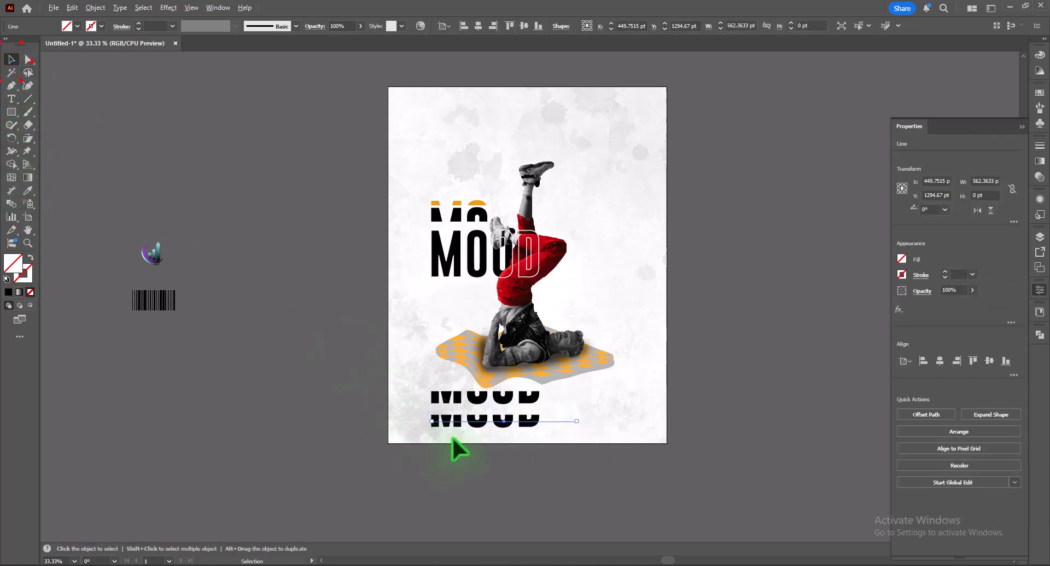
- Remove the original slice's part above the line with Shape Builder and delete the leftover line
{"action": "left_click", "coordinate": [495, 421], "text": "shift"}
{"action": "left_click", "coordinate": [11, 164]}
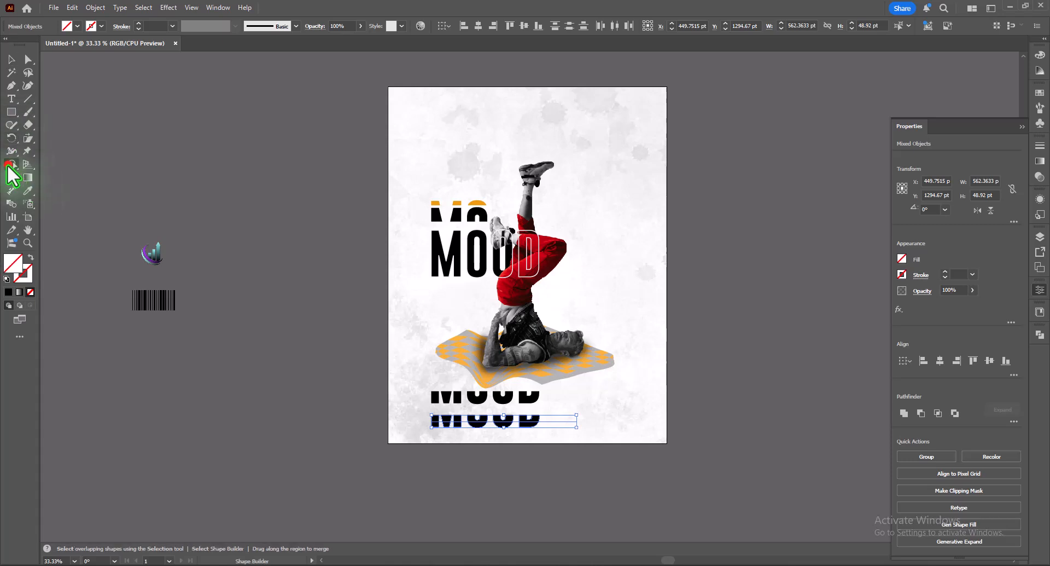
{"action": "mouse_move", "coordinate": [428, 417]}
{"action": "left_mouse_down"}
{"action": "mouse_move", "coordinate": [553, 417]}
{"action": "mouse_move", "coordinate": [558, 433]}
{"action": "mouse_move", "coordinate": [563, 416]}
{"action": "left_mouse_up"}
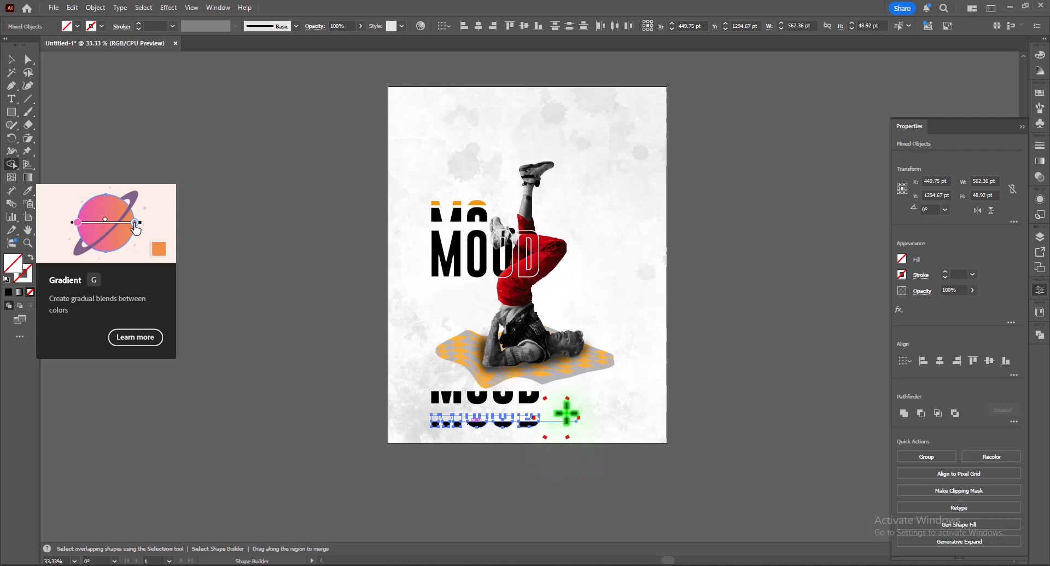
{"action": "left_click", "coordinate": [11, 60]}
{"action": "left_click", "coordinate": [600, 420]}
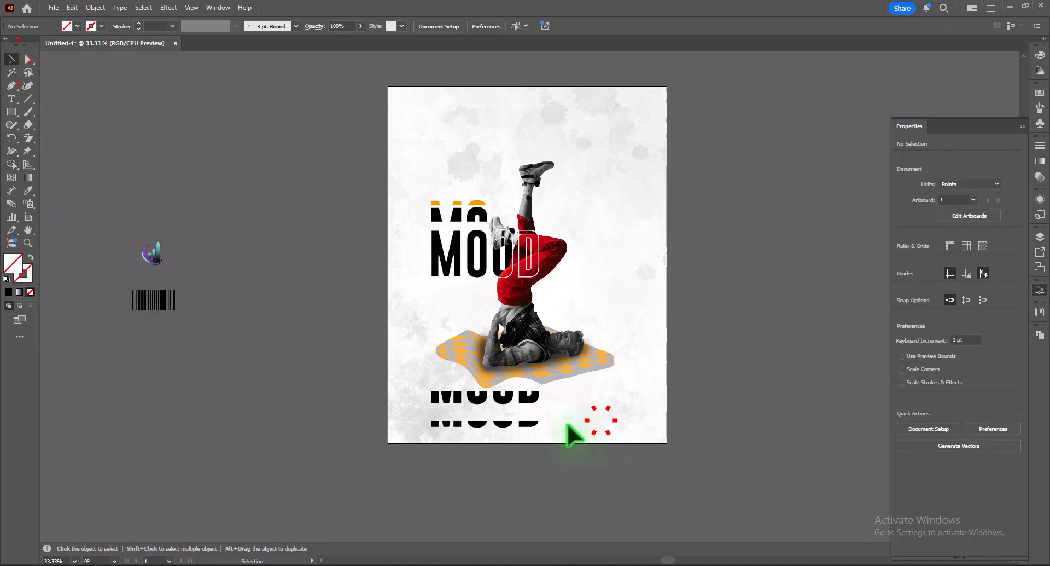
{"action": "left_click", "coordinate": [568, 421]}
{"action": "key", "text": "Delete"}
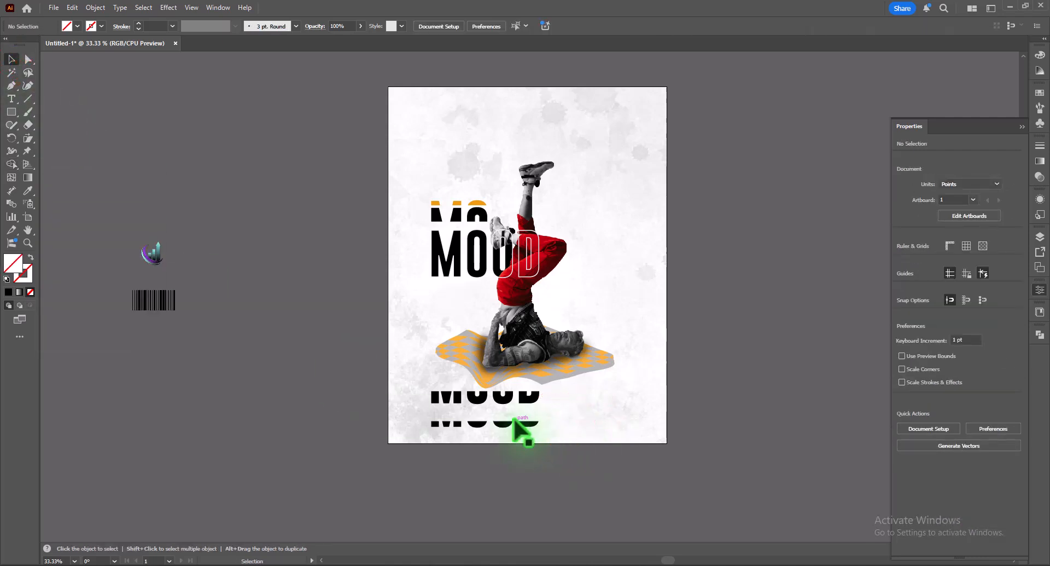
- Delete the loose leftover path pieces between the letters of the thin bottom strip
{"action": "left_click", "coordinate": [516, 420]}
{"action": "key", "text": "Delete"}
{"action": "left_click", "coordinate": [489, 420]}
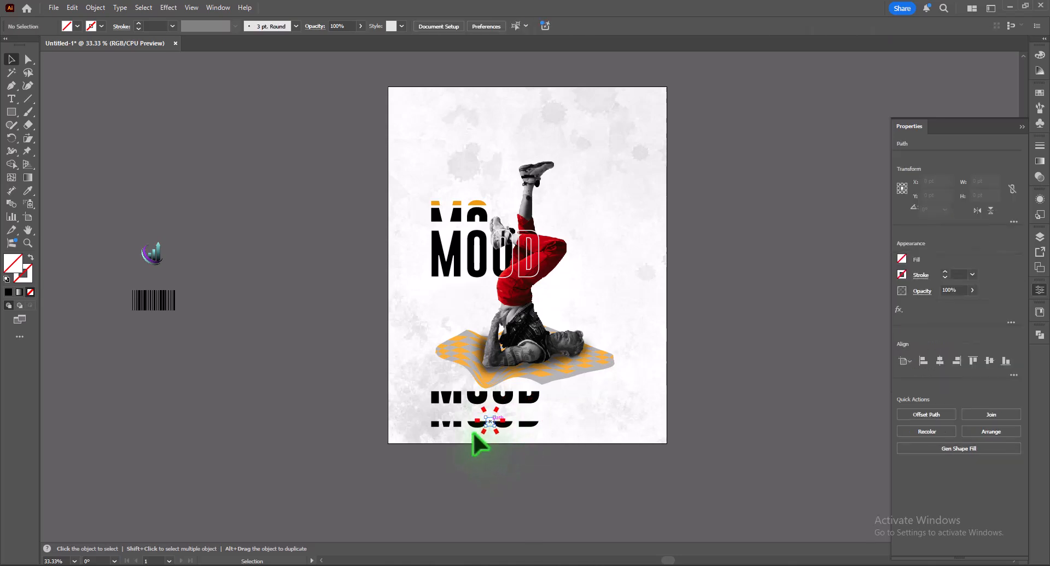
{"action": "key", "text": "Delete"}
{"action": "left_click", "coordinate": [463, 420]}
{"action": "key", "text": "Delete"}
- Ungroup the thin bottom strip and delete the invisible letter remnants above it one by one
{"action": "left_click", "coordinate": [451, 421]}
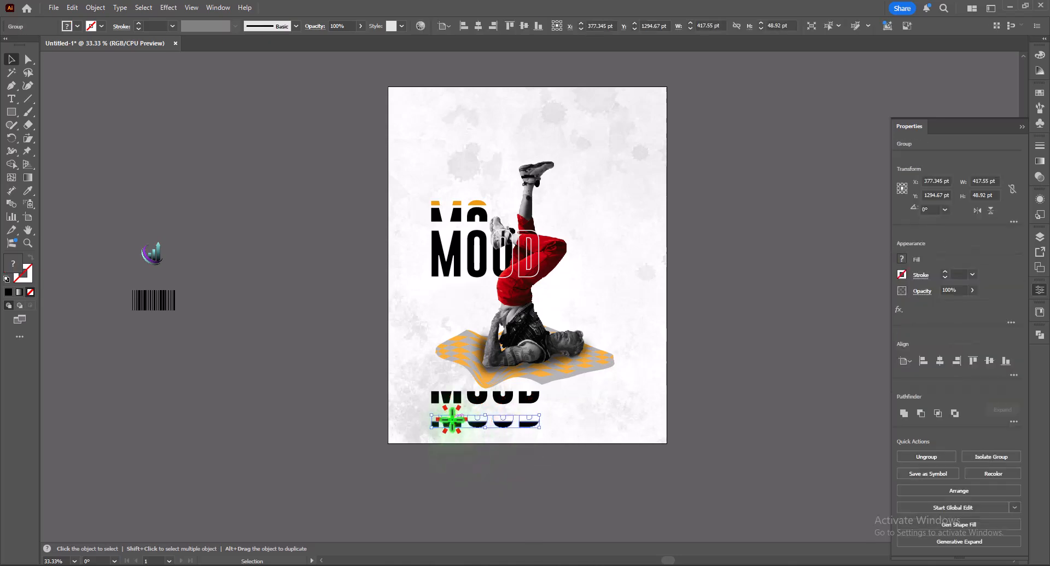
{"action": "right_click", "coordinate": [463, 422]}
{"action": "left_click", "coordinate": [504, 233]}
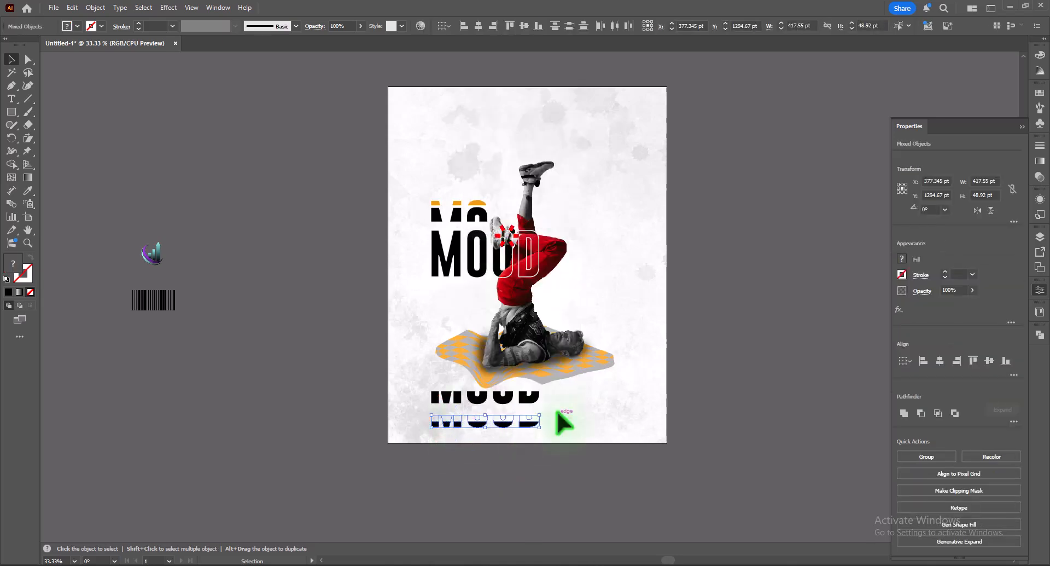
{"action": "left_click", "coordinate": [562, 421]}
{"action": "left_click", "coordinate": [542, 416]}
{"action": "key", "text": "Delete"}
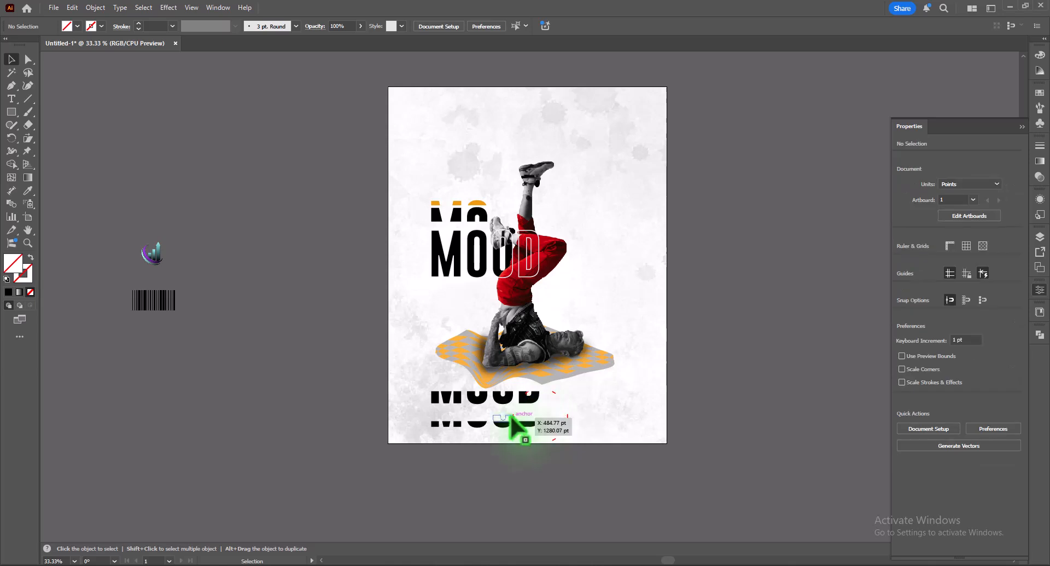
{"action": "left_click", "coordinate": [511, 417]}
{"action": "key", "text": "Delete"}
{"action": "left_click", "coordinate": [482, 416]}
{"action": "key", "text": "Delete"}
{"action": "left_click", "coordinate": [456, 416]}
{"action": "key", "text": "Delete"}
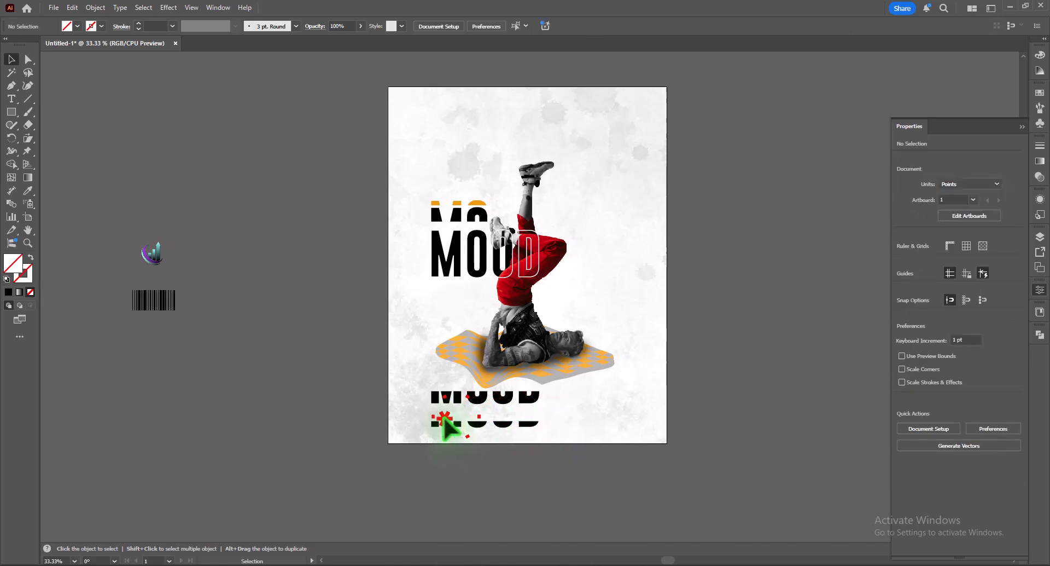
{"action": "left_click", "coordinate": [445, 417]}
{"action": "key", "text": "Delete"}
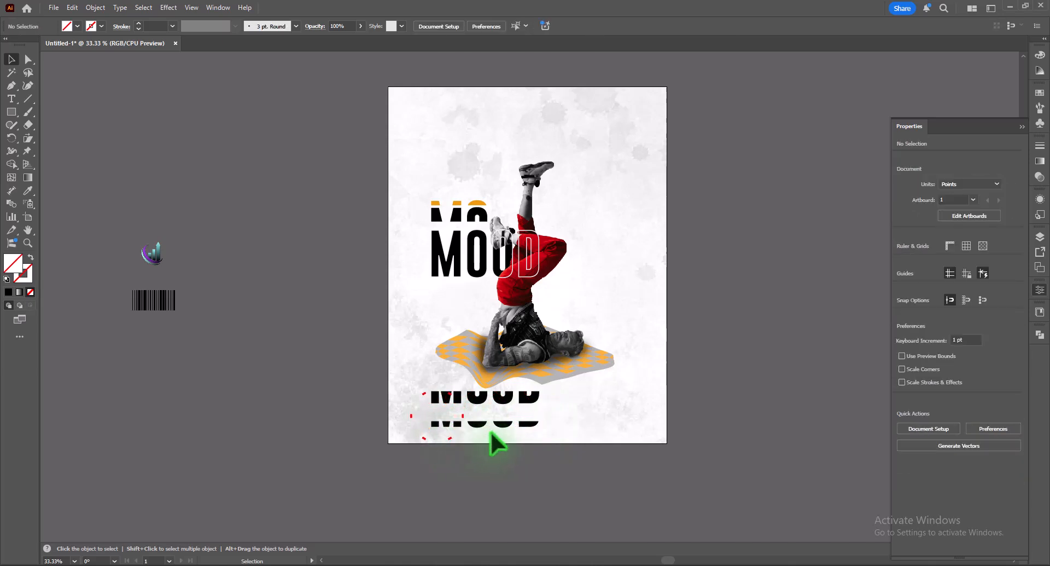
{"action": "left_click_drag", "start_coordinate": [540, 393], "coordinate": [540, 393]}
{"action": "key", "text": "Delete"}
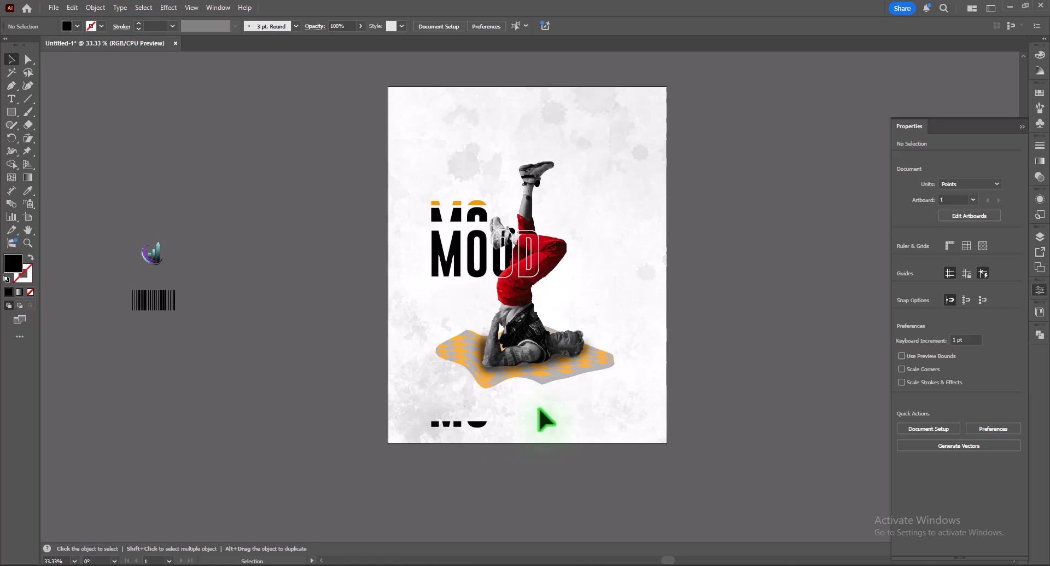
{"action": "key", "text": "ctrl+z"}
- Ungroup the copied slice above the thin strip and delete the last two letters of both bottom pieces
{"action": "right_click", "coordinate": [530, 402]}
{"action": "left_click", "coordinate": [569, 425]}
{"action": "right_click", "coordinate": [523, 402]}
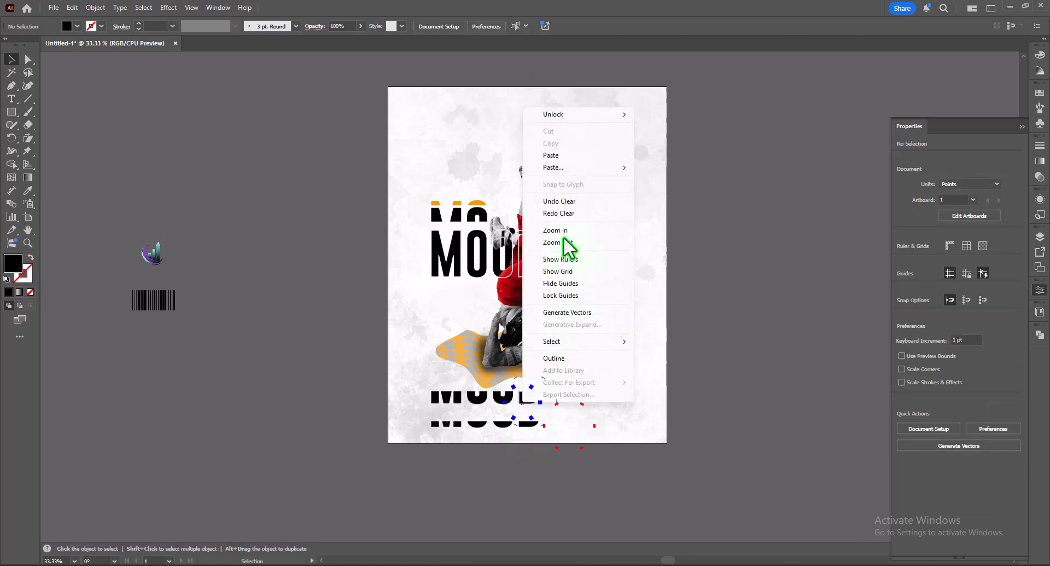
{"action": "left_click", "coordinate": [495, 402]}
{"action": "right_click", "coordinate": [501, 399]}
{"action": "left_click", "coordinate": [538, 212]}
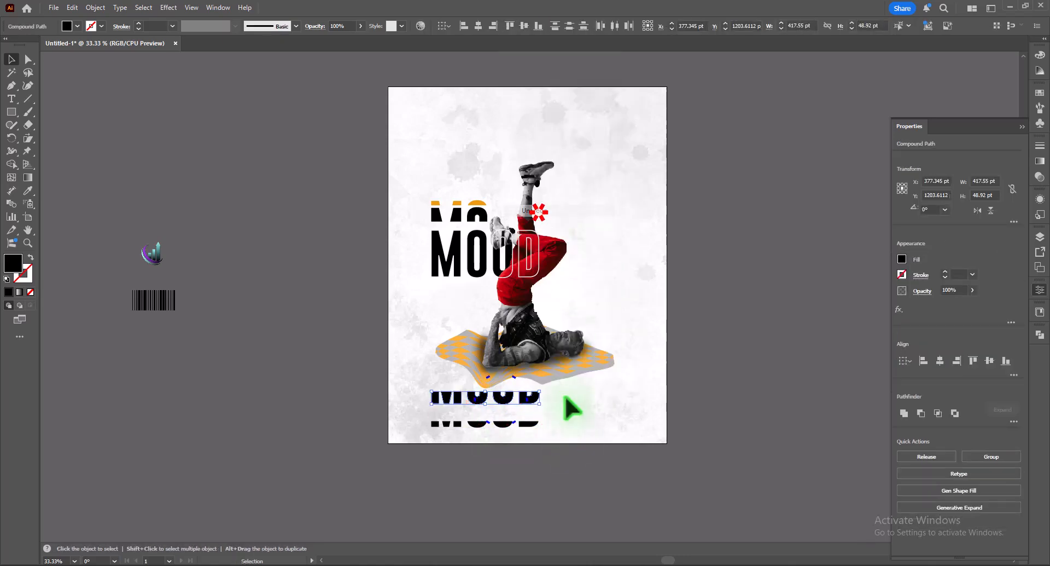
{"action": "left_click", "coordinate": [570, 425]}
{"action": "left_click_drag", "start_coordinate": [540, 428], "coordinate": [542, 430]}
{"action": "key", "text": "Delete"}
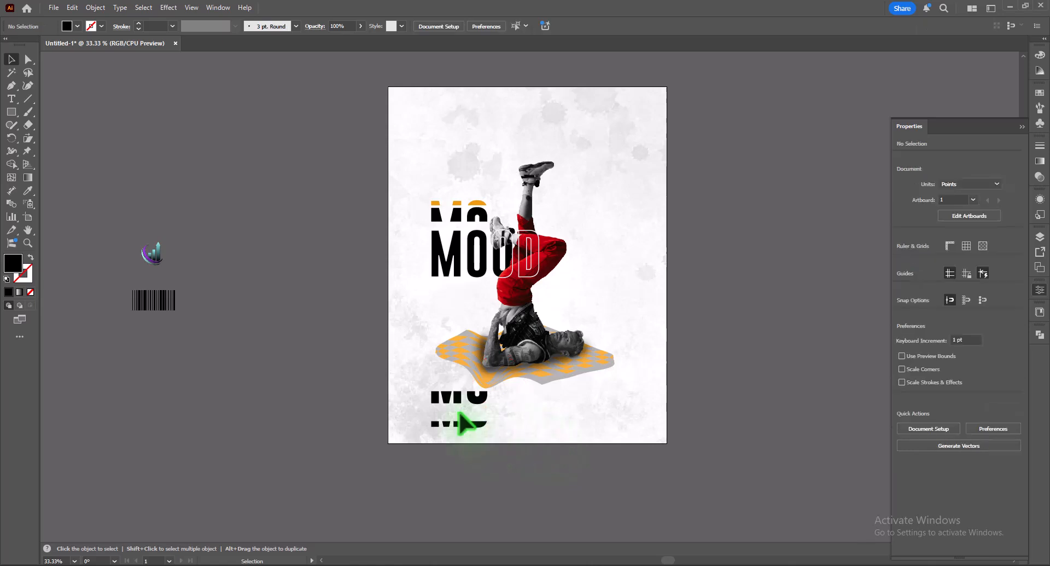
- Move the thin strip of letter bottoms up to just below the copied MO slice
{"action": "left_click_drag", "start_coordinate": [412, 419], "coordinate": [479, 408]}
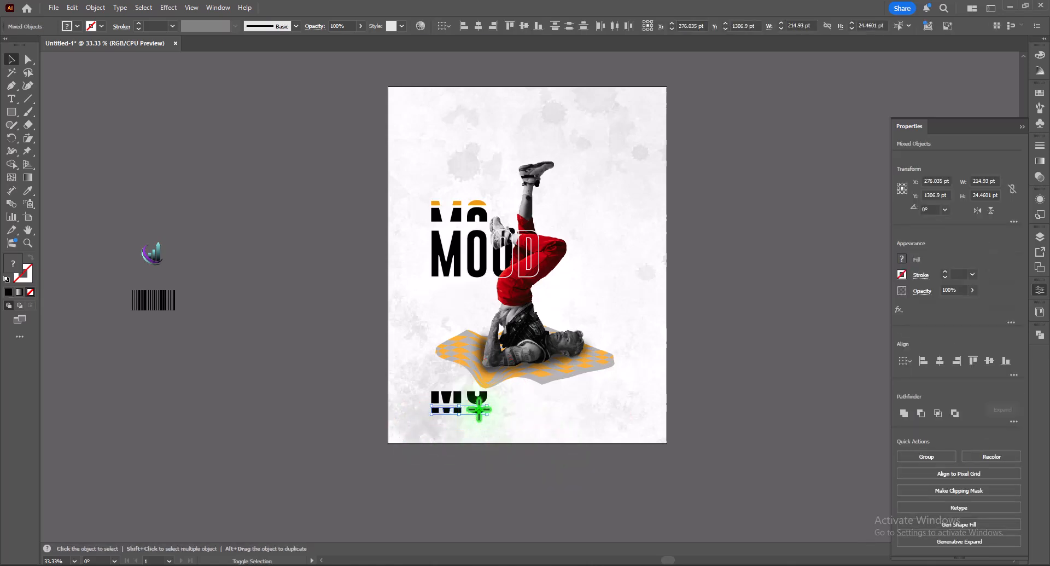
{"action": "left_click", "coordinate": [550, 438]}
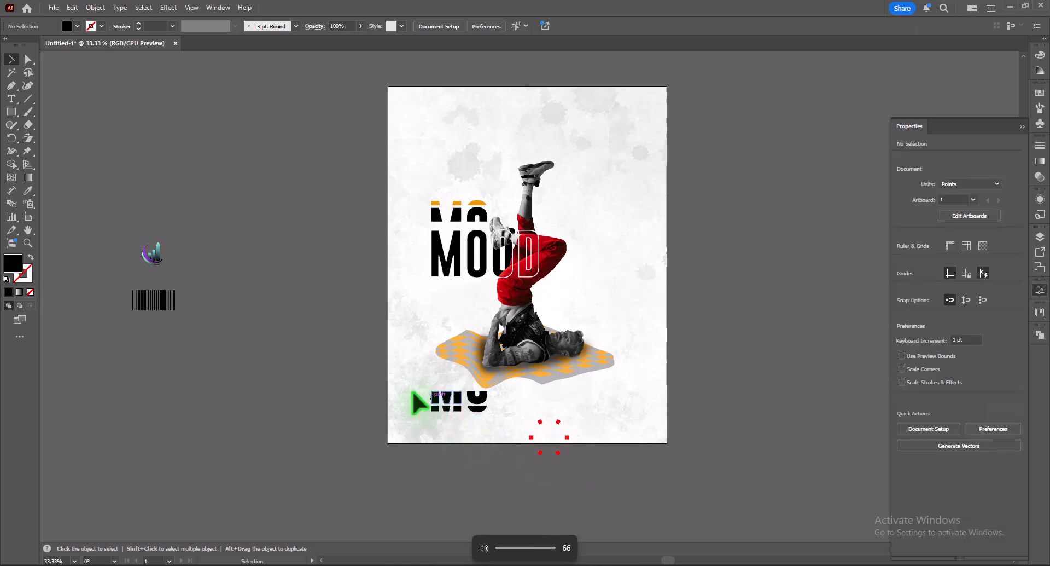
- Move both bottom MO pieces up beneath the middle MOOD and nudge them down to leave a small gap
{"action": "left_click_drag", "start_coordinate": [412, 388], "coordinate": [473, 287]}
{"action": "key", "text": "Down"}
{"action": "key", "text": "Down"}
{"action": "key", "text": "Down"}
{"action": "key", "text": "Down"}
{"action": "key", "text": "Down"}
{"action": "key", "text": "Down"}
{"action": "key", "text": "Down"}
{"action": "key", "text": "Down"}
{"action": "key", "text": "Down"}
{"action": "key", "text": "Down"}
{"action": "key", "text": "Down"}
{"action": "key", "text": "Down"}
{"action": "key", "text": "Down"}
{"action": "key", "text": "Down"}
{"action": "key", "text": "Down"}
{"action": "key", "text": "Down"}
{"action": "key", "text": "Down"}
{"action": "key", "text": "Down"}
{"action": "key", "text": "Down"}
{"action": "key", "text": "Down"}
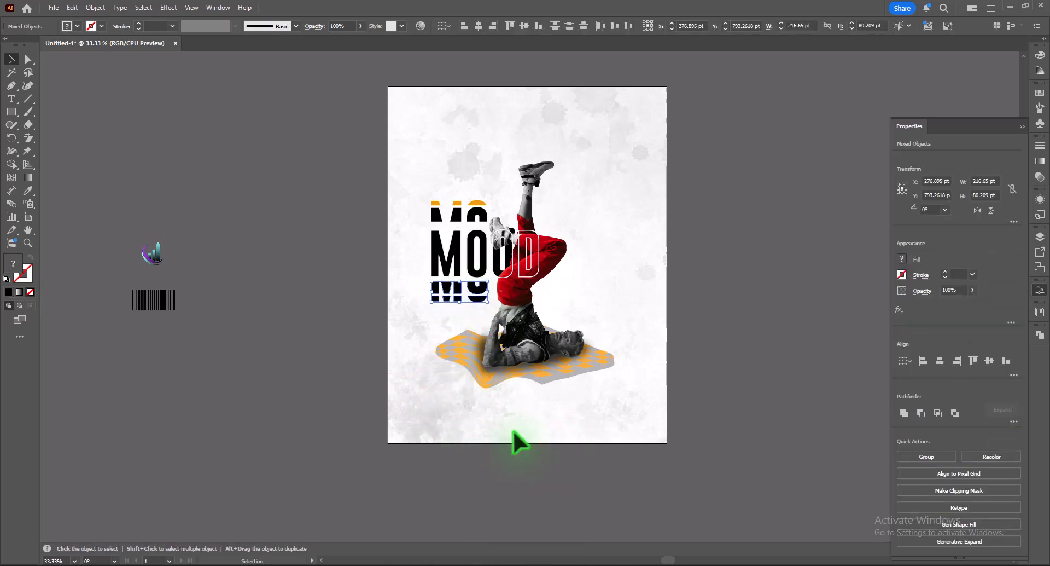
{"action": "left_click", "coordinate": [513, 429]}
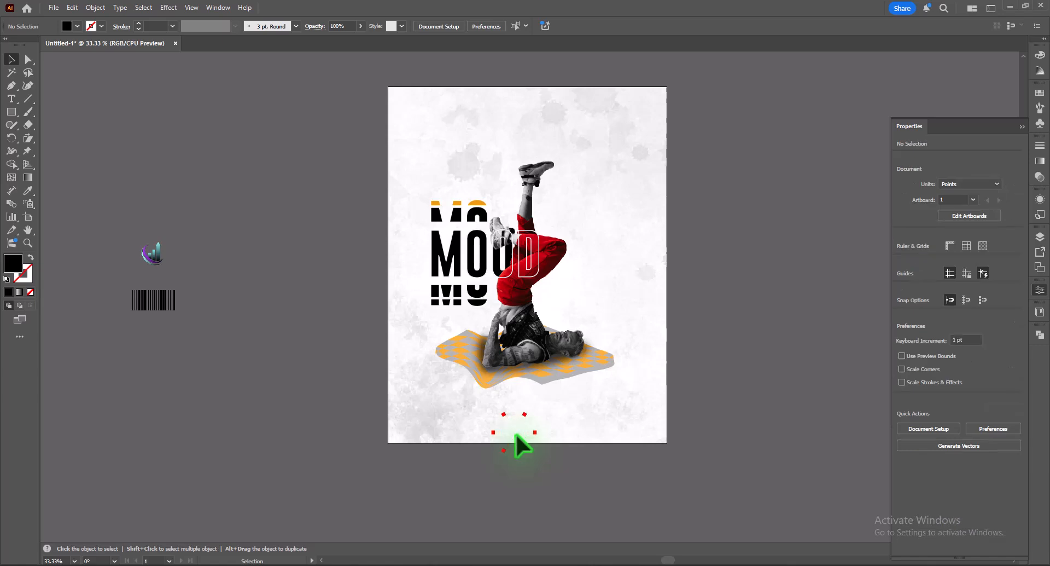
- Draw a vertical line in the poster's upper-right area with an 8 pt black stroke and shorten it from its lower end
{"action": "left_click", "coordinate": [28, 98]}
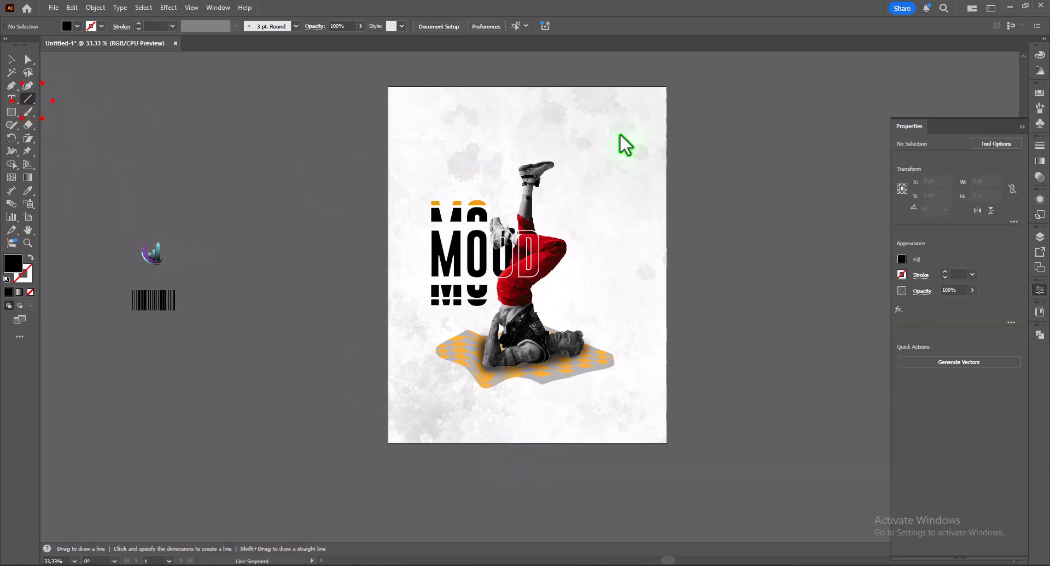
{"action": "left_click_drag", "start_coordinate": [613, 114], "coordinate": [617, 173]}
{"action": "left_click", "coordinate": [102, 25]}
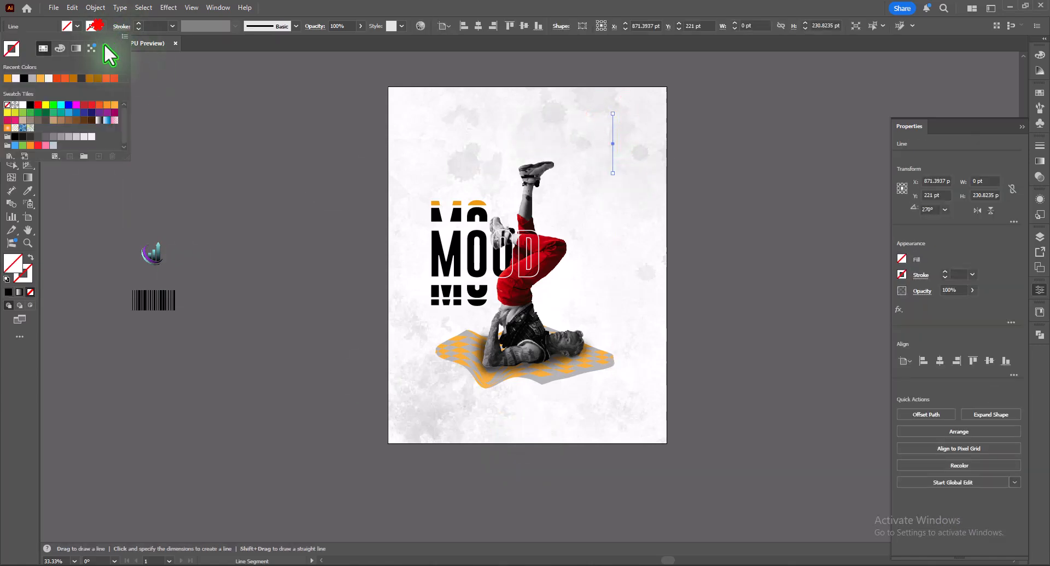
{"action": "left_click", "coordinate": [135, 25]}
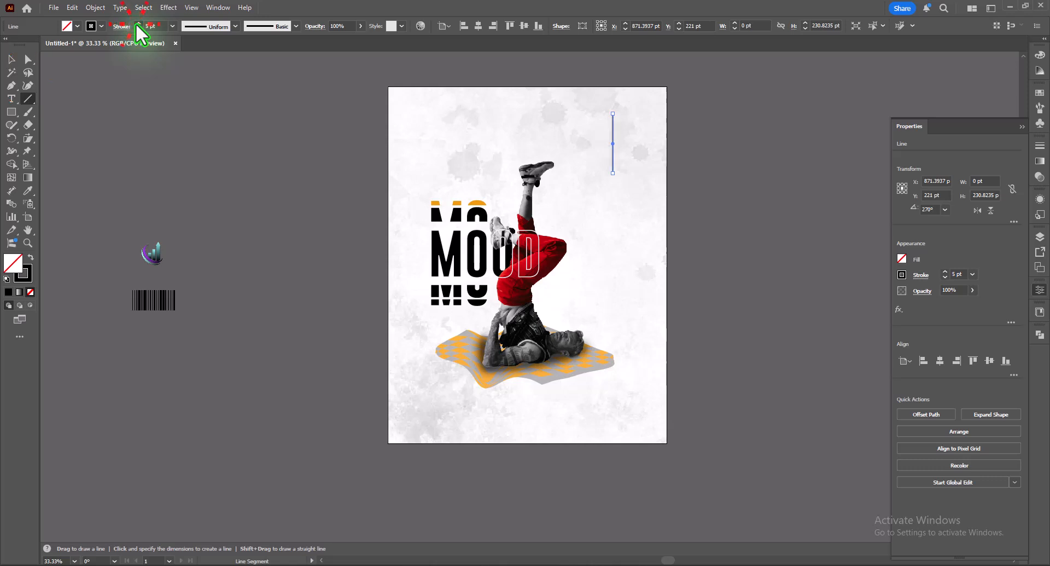
{"action": "left_click", "coordinate": [138, 23]}
{"action": "left_click", "coordinate": [137, 23]}
{"action": "left_click", "coordinate": [137, 23]}
{"action": "left_click", "coordinate": [12, 60]}
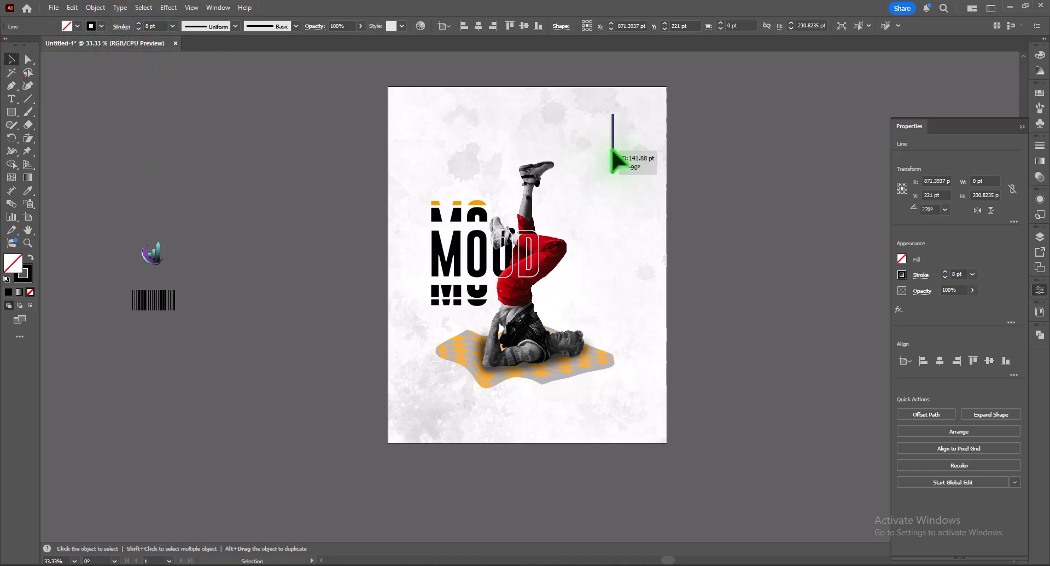
{"action": "left_click", "coordinate": [609, 196]}
- Add the text "2025" in Gobold Bold below the vertical line and move it off the artboard beside the poster
{"action": "left_click", "coordinate": [10, 98]}
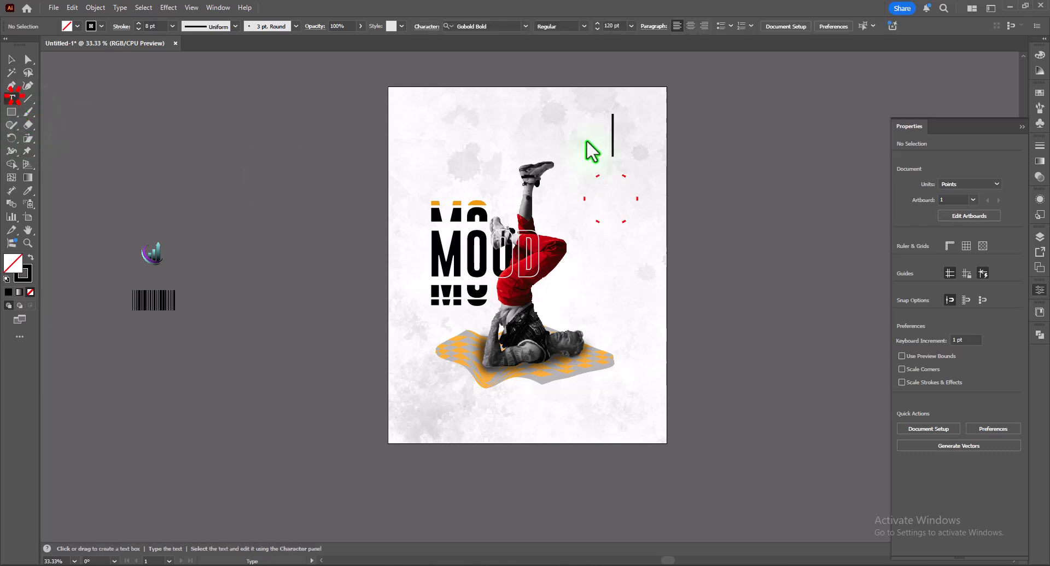
{"action": "left_click", "coordinate": [613, 186]}
{"action": "type", "text": "2025"}
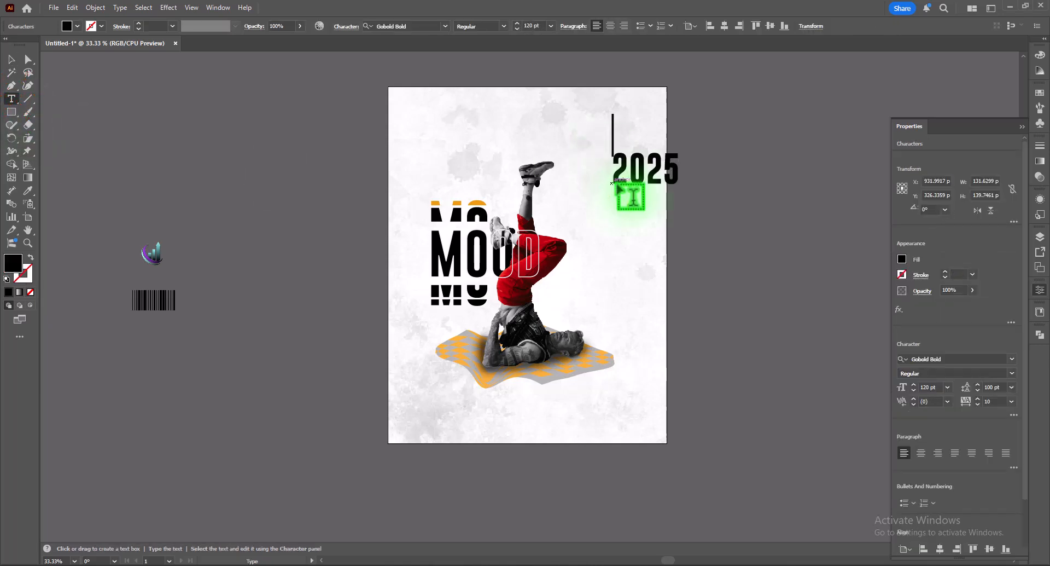
{"action": "left_click", "coordinate": [652, 165]}
{"action": "key", "text": "BackSpace"}
{"action": "key", "text": "ctrl+z"}
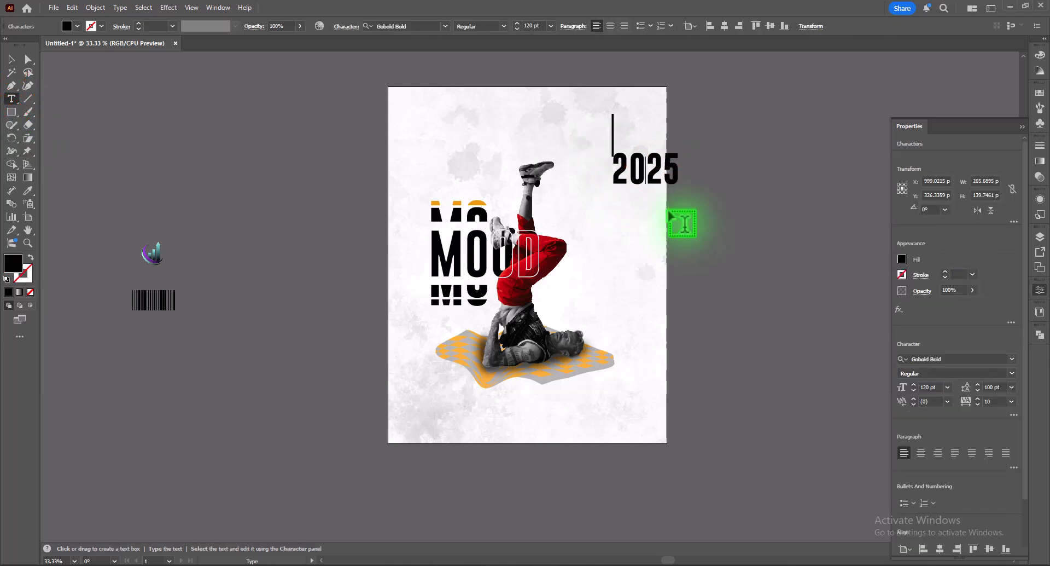
{"action": "left_click", "coordinate": [10, 58]}
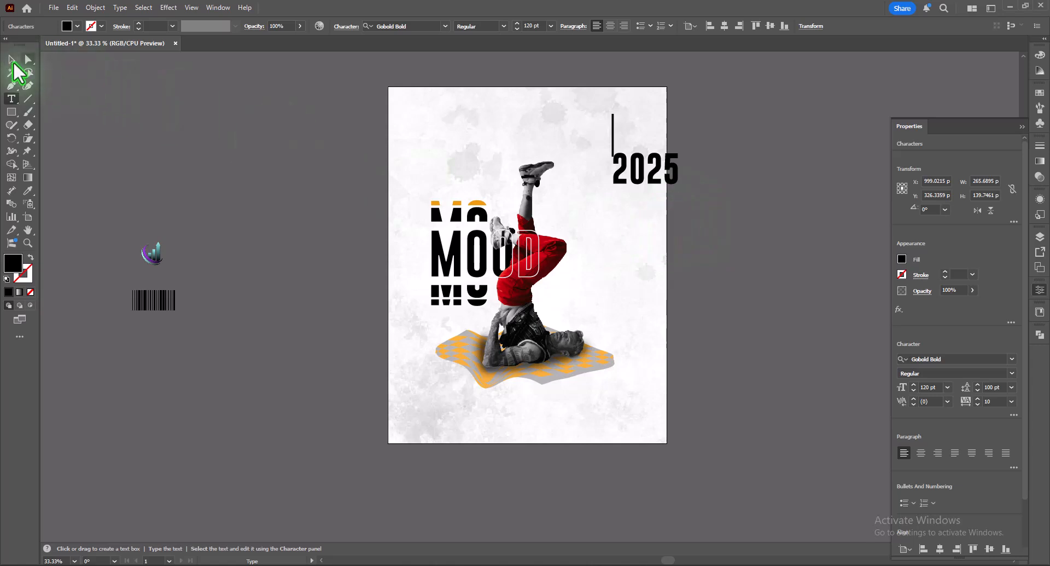
{"action": "left_click_drag", "start_coordinate": [644, 185], "coordinate": [706, 204]}
- Break the year text into two lines, 20 above 25, and set its leading to 130 pt
{"action": "left_click", "coordinate": [11, 99]}
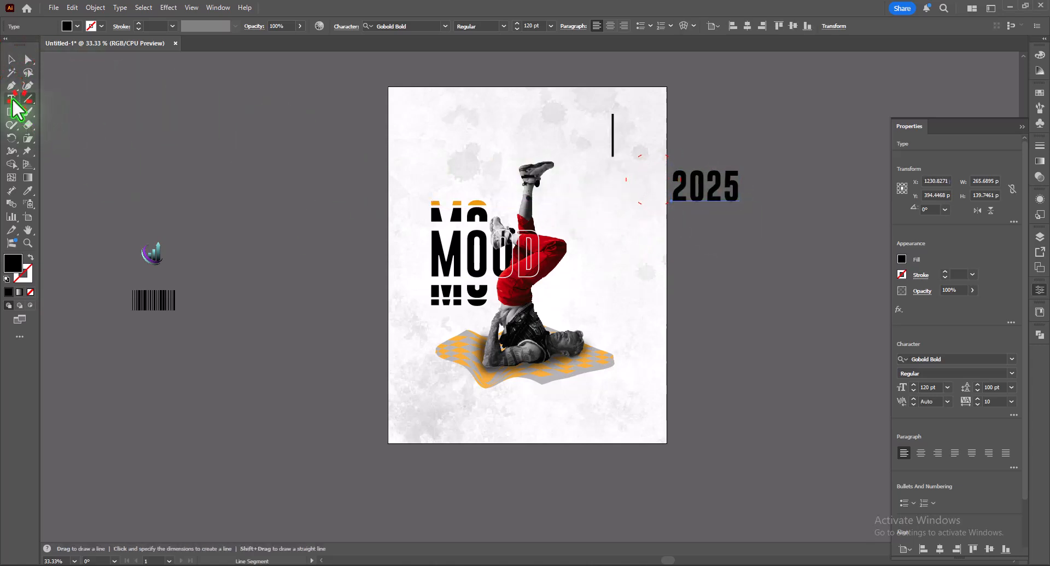
{"action": "left_click", "coordinate": [709, 185]}
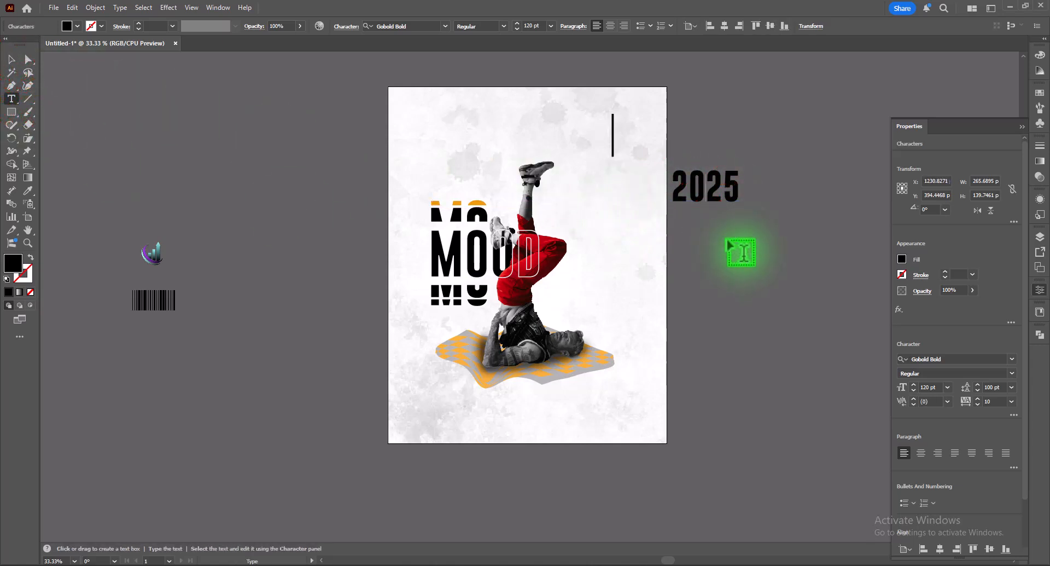
{"action": "key", "text": "ctrl+a"}
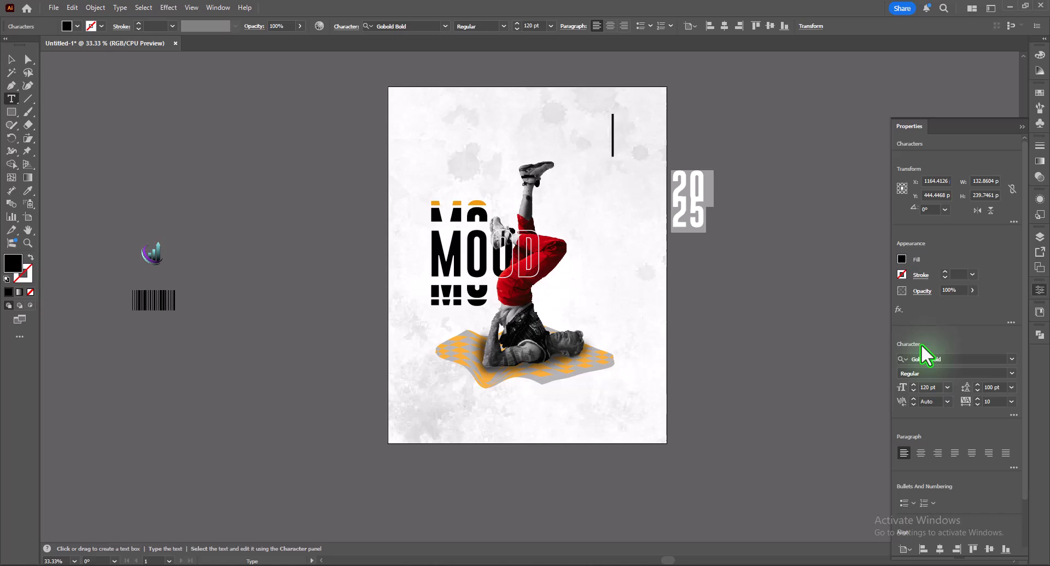
{"action": "left_click", "coordinate": [1004, 387]}
{"action": "type", "text": "130"}
{"action": "key", "text": "Return"}
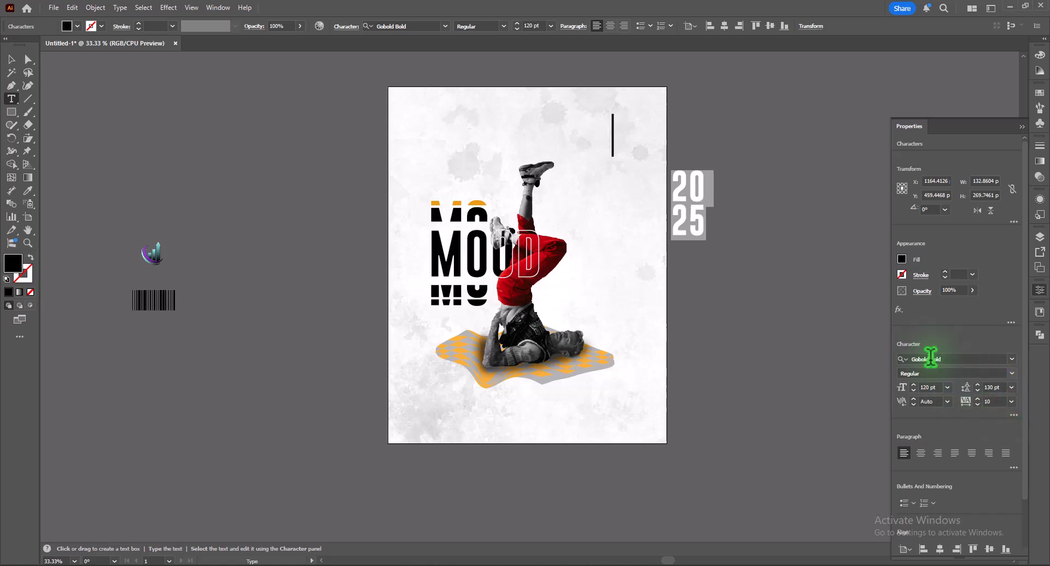
- Set the two-line year text to a font size of 87 pt with 100 pt leading
{"action": "left_click", "coordinate": [12, 59]}
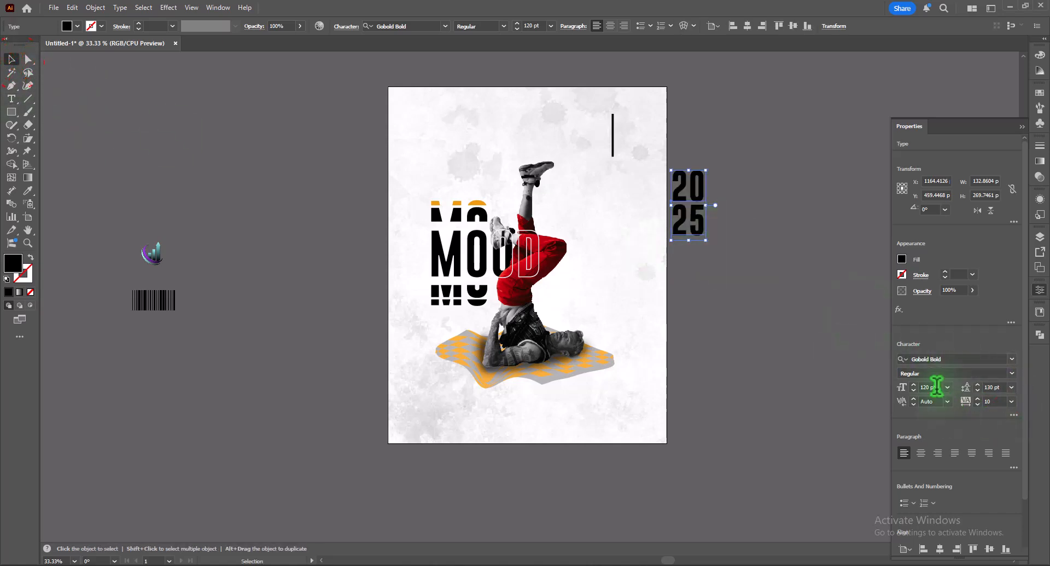
{"action": "left_click_drag", "start_coordinate": [937, 387], "coordinate": [903, 387]}
{"action": "scroll", "coordinate": [923, 386], "scroll_direction": "down", "scroll_amount": 9}
{"action": "scroll", "coordinate": [923, 385], "scroll_direction": "down", "scroll_amount": 11}
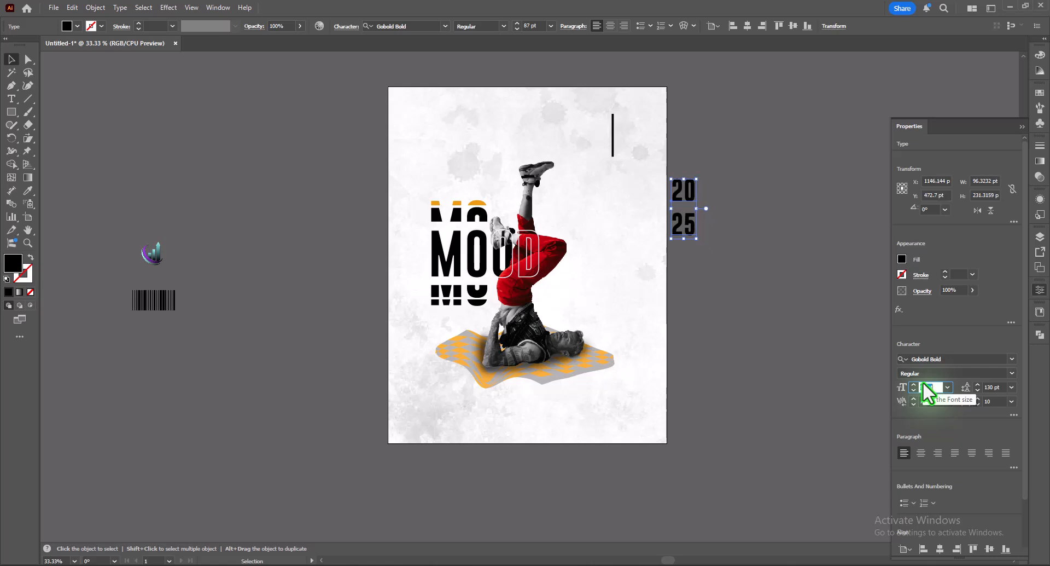
{"action": "left_click", "coordinate": [995, 387]}
{"action": "type", "text": "1"}
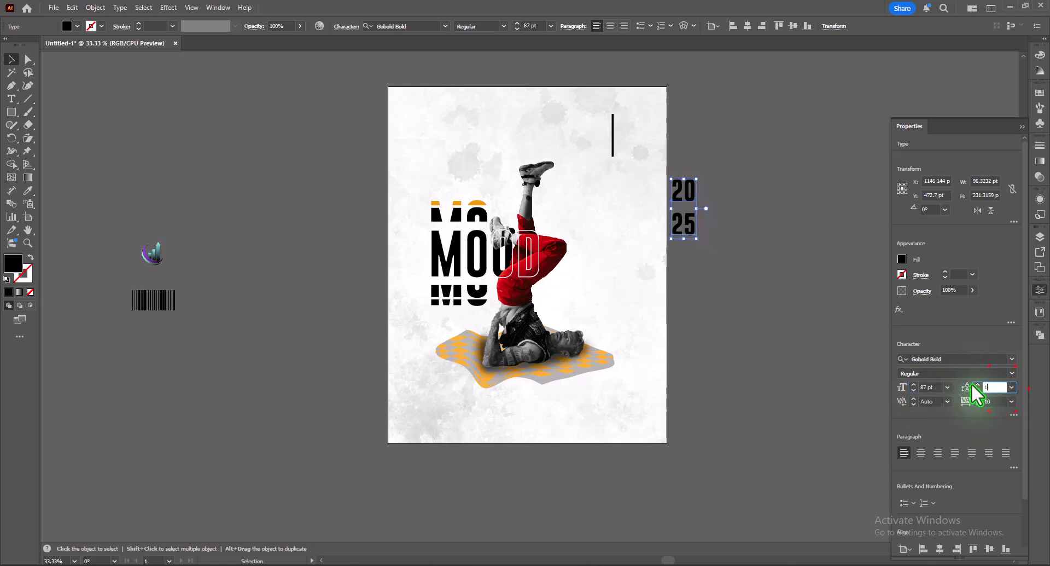
{"action": "type", "text": "00"}
{"action": "key", "text": "Return"}
- Move the year text directly beside the vertical line, then set its font size to 67 pt and leading to 70 pt
{"action": "left_click_drag", "start_coordinate": [661, 180], "coordinate": [633, 147]}
{"action": "key", "text": "ctrl+plus"}
{"action": "key", "text": "ctrl+plus"}
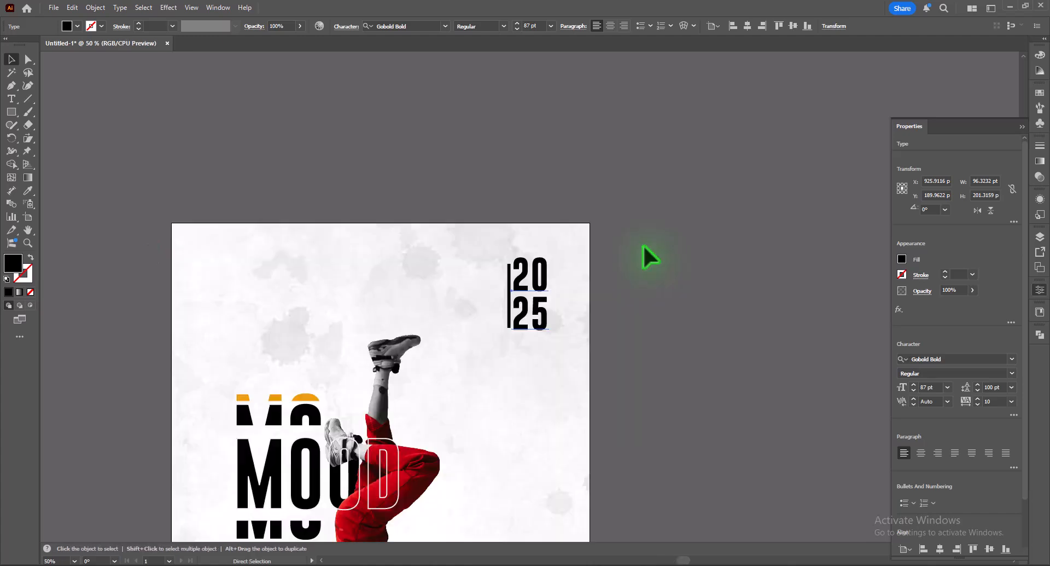
{"action": "left_click", "coordinate": [1003, 386]}
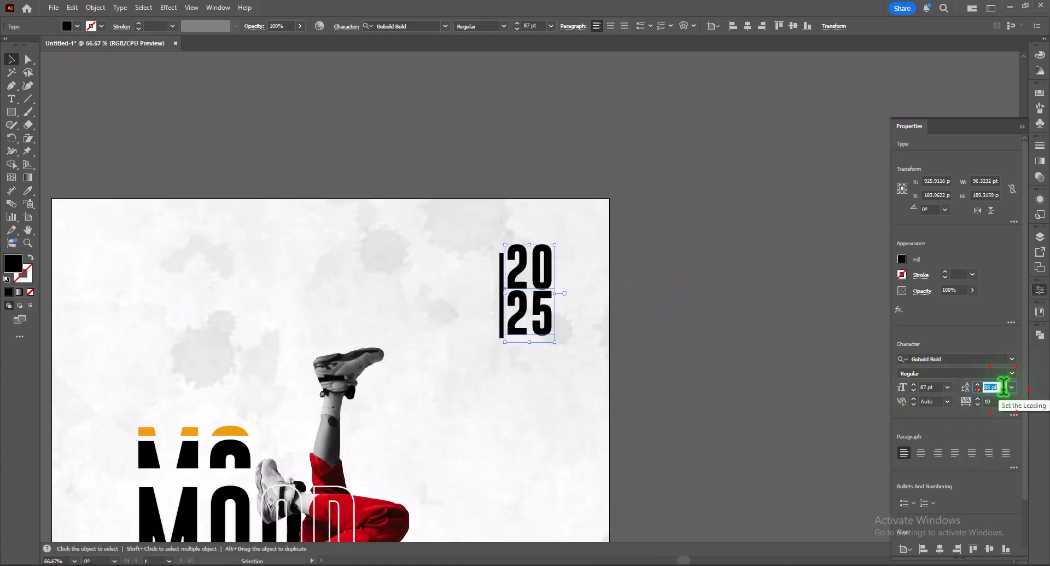
{"action": "scroll", "coordinate": [1004, 387], "scroll_direction": "up", "scroll_amount": 1}
{"action": "left_click", "coordinate": [933, 388]}
{"action": "scroll", "coordinate": [932, 388], "scroll_direction": "down", "scroll_amount": 20}
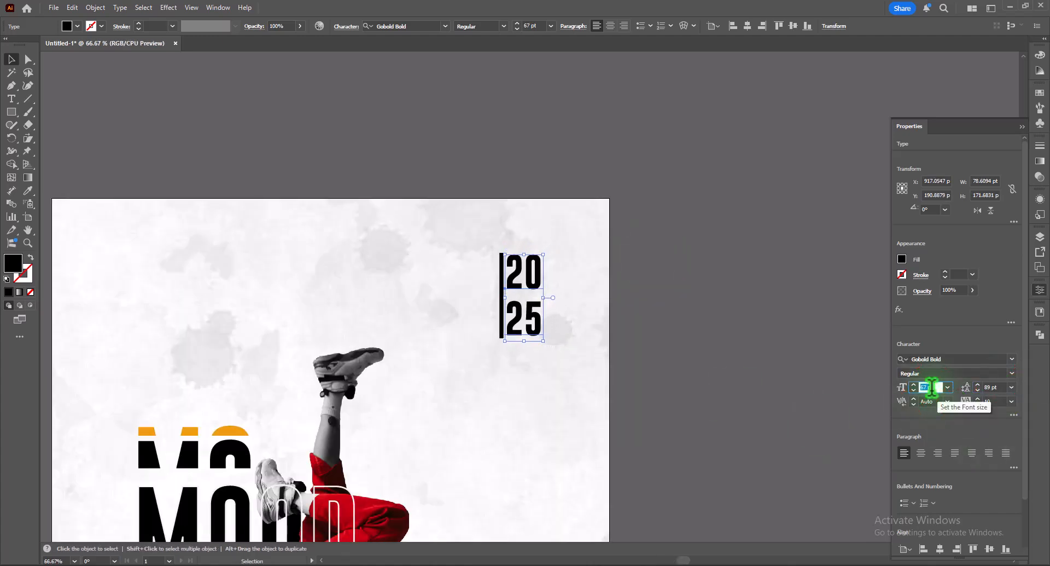
{"action": "left_click", "coordinate": [993, 387]}
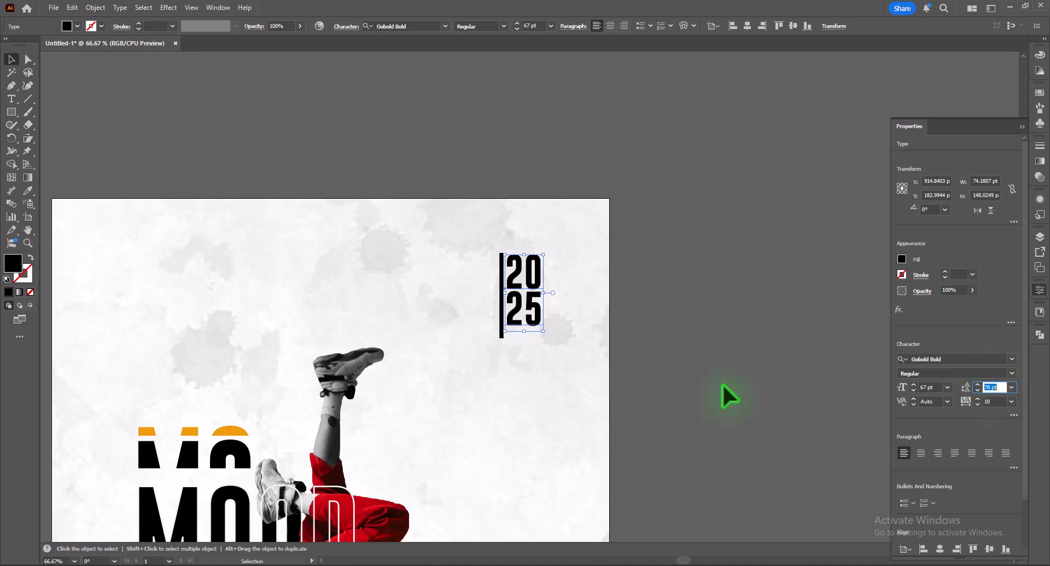
- Shift the year text slightly down so it sits vertically centred against the line
{"action": "left_click", "coordinate": [663, 346]}
{"action": "left_click_drag", "start_coordinate": [533, 286], "coordinate": [533, 291]}
{"action": "left_click", "coordinate": [716, 314]}
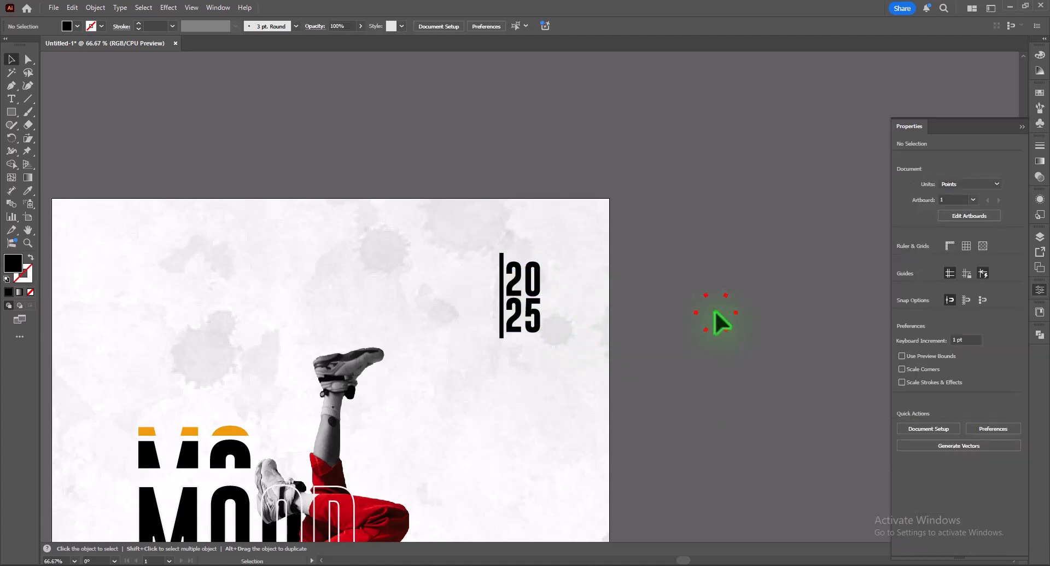
- Move the barcode nearer to the poster and bring both the barcode and the logo to the front
{"action": "key", "text": "ctrl+minus"}
{"action": "key", "text": "ctrl+minus"}
{"action": "key", "text": "ctrl+minus"}
{"action": "left_click_drag", "start_coordinate": [670, 332], "coordinate": [655, 177]}
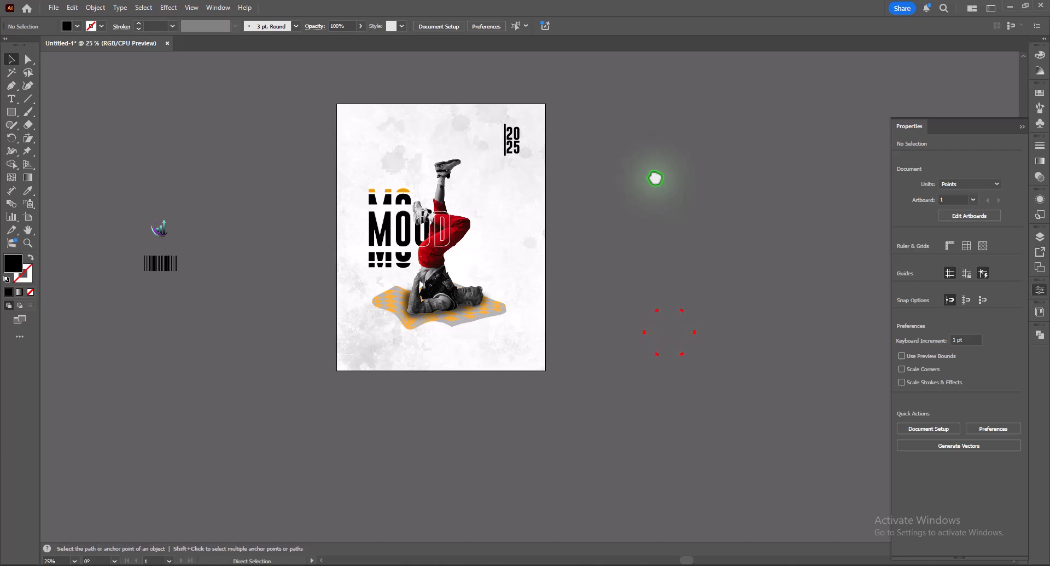
{"action": "key", "text": "ctrl+plus"}
{"action": "left_click_drag", "start_coordinate": [116, 277], "coordinate": [216, 314]}
{"action": "left_click_drag", "start_coordinate": [67, 167], "coordinate": [251, 389]}
{"action": "right_click", "coordinate": [200, 310]}
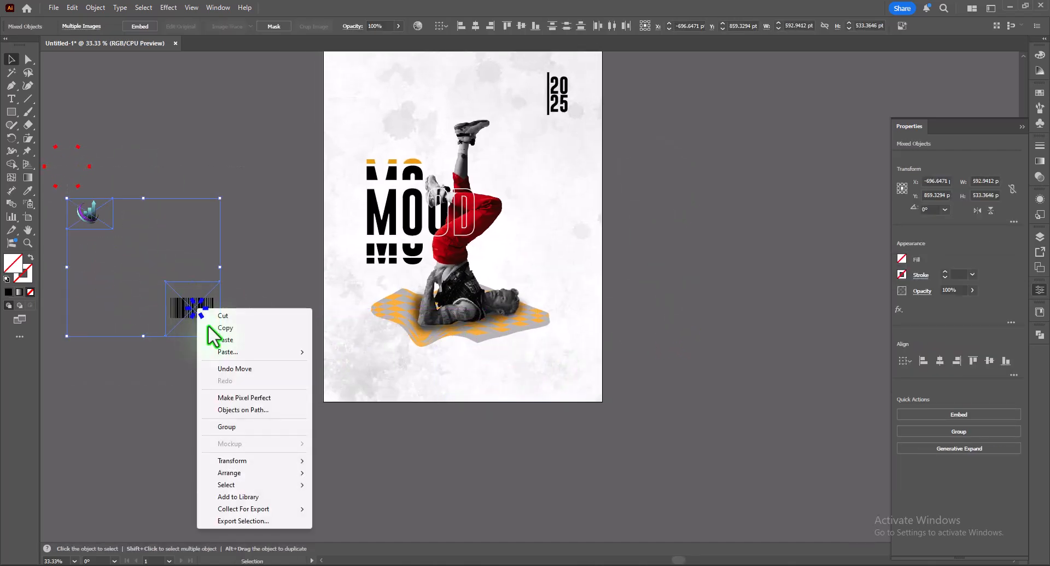
{"action": "mouse_move", "coordinate": [238, 472]}
{"action": "left_click", "coordinate": [332, 473]}
{"action": "left_click", "coordinate": [264, 421]}
- Place the barcode in the poster's lower-right corner and the logo in its lower-left corner
{"action": "left_click_drag", "start_coordinate": [206, 311], "coordinate": [572, 376]}
{"action": "left_click", "coordinate": [383, 457]}
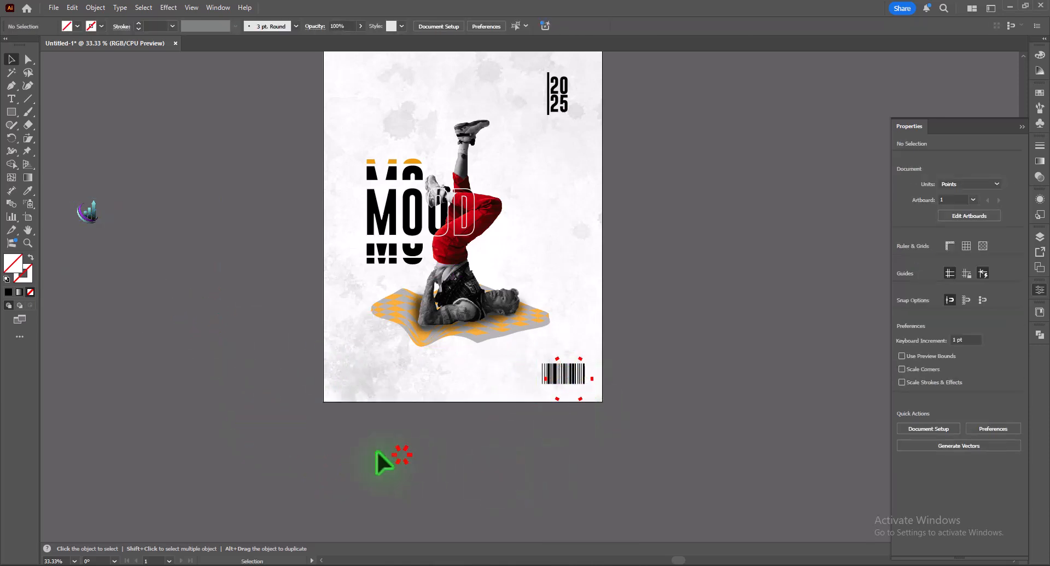
{"action": "left_click_drag", "start_coordinate": [89, 213], "coordinate": [359, 382]}
- Add the text "REYAD PHOTOSHOP DESIGN" at 14 pt and move it right beside the logo
{"action": "left_click", "coordinate": [11, 99]}
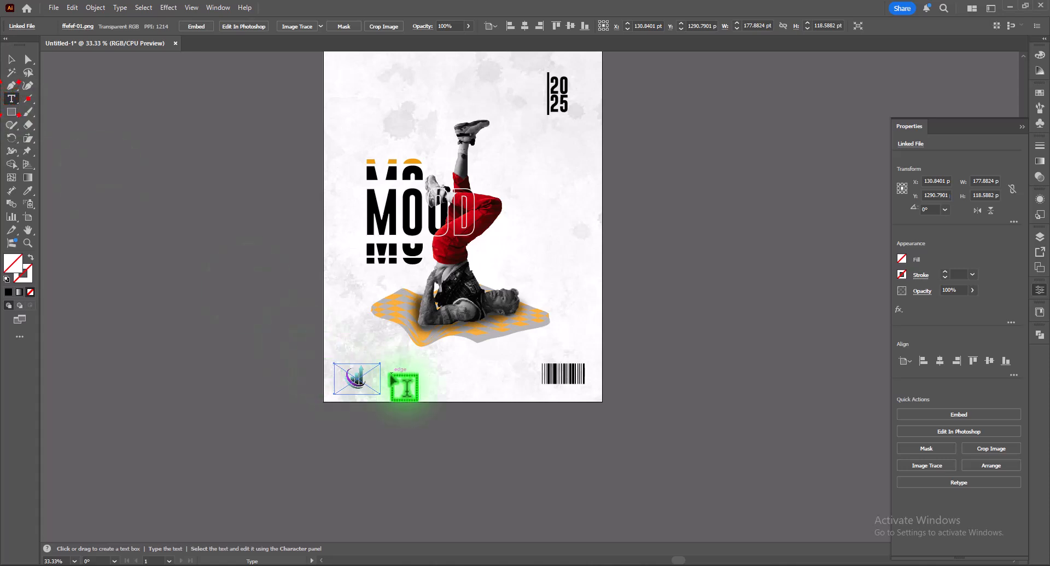
{"action": "left_click", "coordinate": [393, 379]}
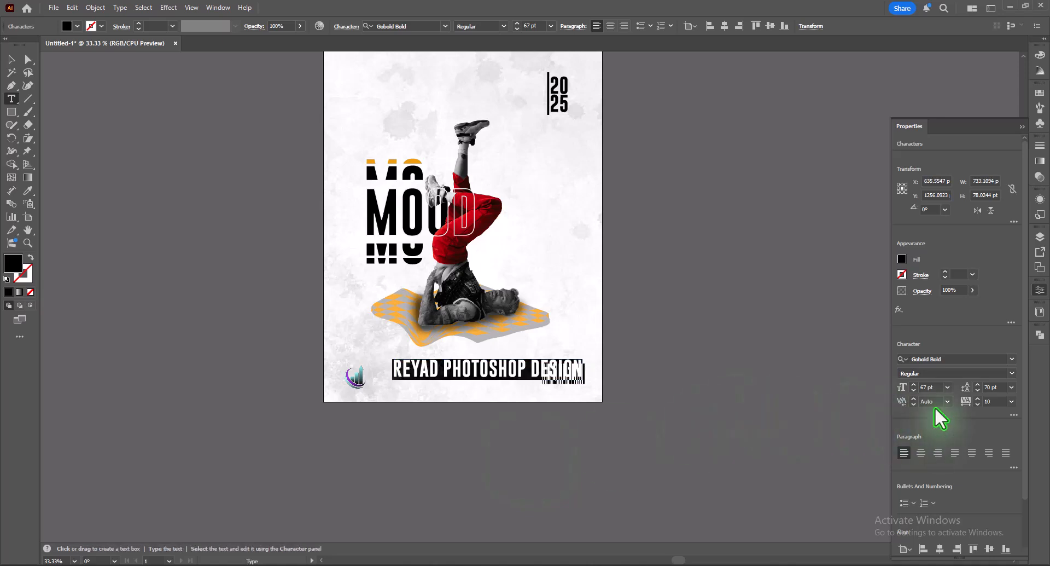
{"action": "left_click", "coordinate": [948, 387]}
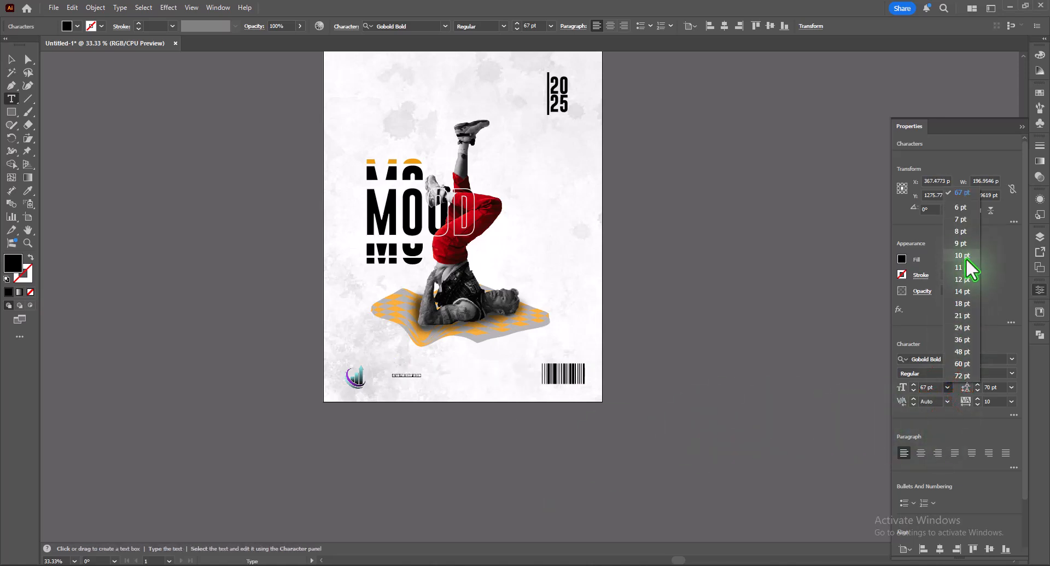
{"action": "left_click", "coordinate": [958, 291]}
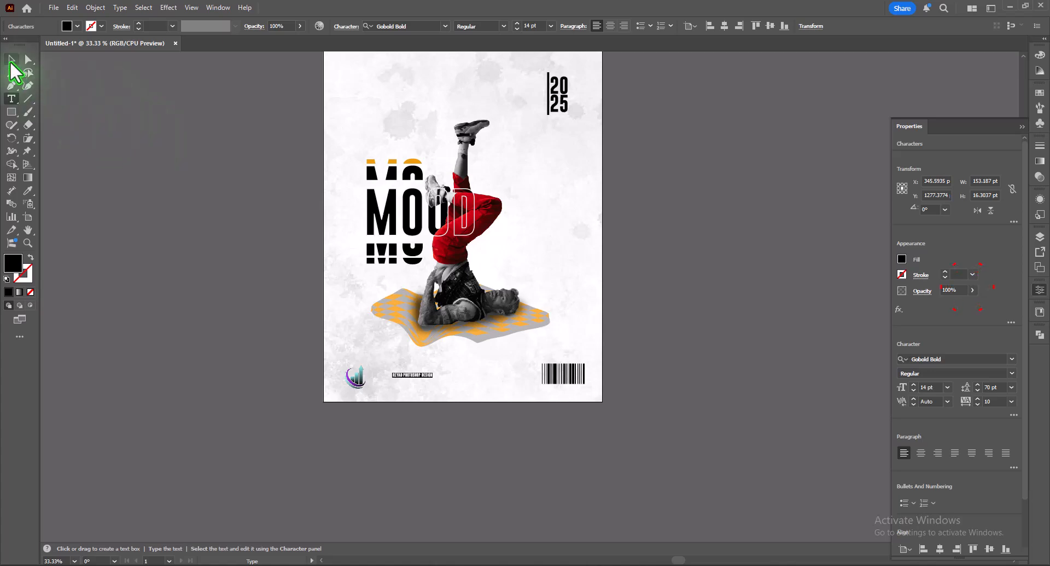
{"action": "left_click", "coordinate": [10, 59]}
{"action": "left_click", "coordinate": [432, 444]}
{"action": "left_click_drag", "start_coordinate": [419, 375], "coordinate": [392, 383]}
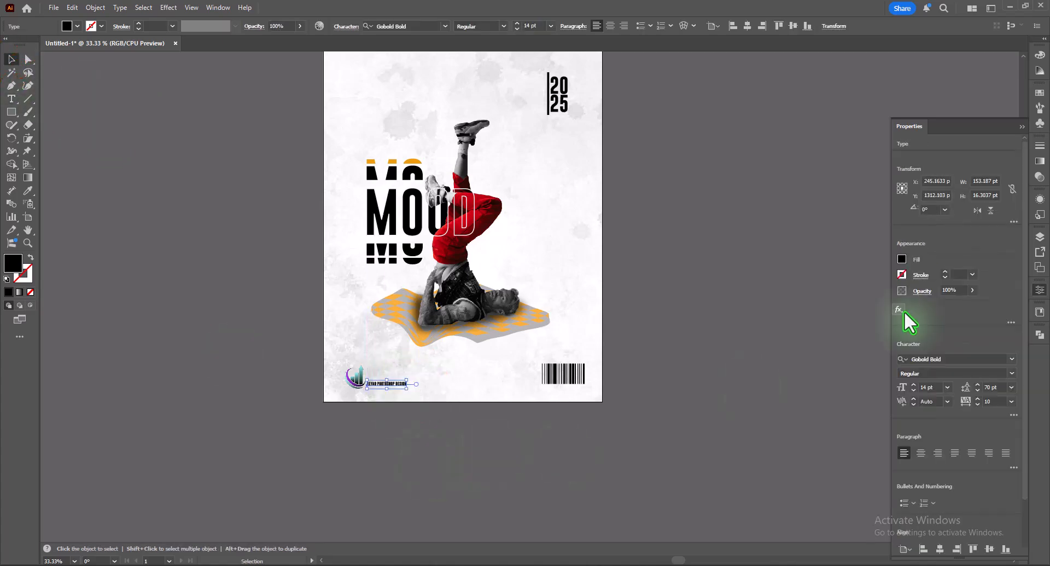
- Change the brand text beside the logo to Gotham Black at 19 pt
{"action": "left_click", "coordinate": [1012, 359]}
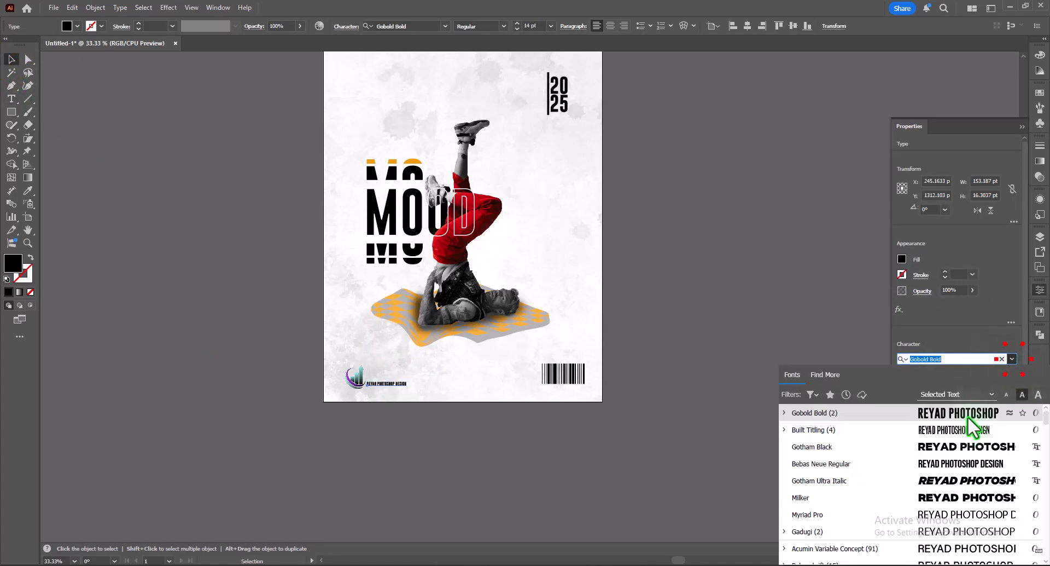
{"action": "left_click", "coordinate": [953, 447]}
{"action": "left_click", "coordinate": [930, 387]}
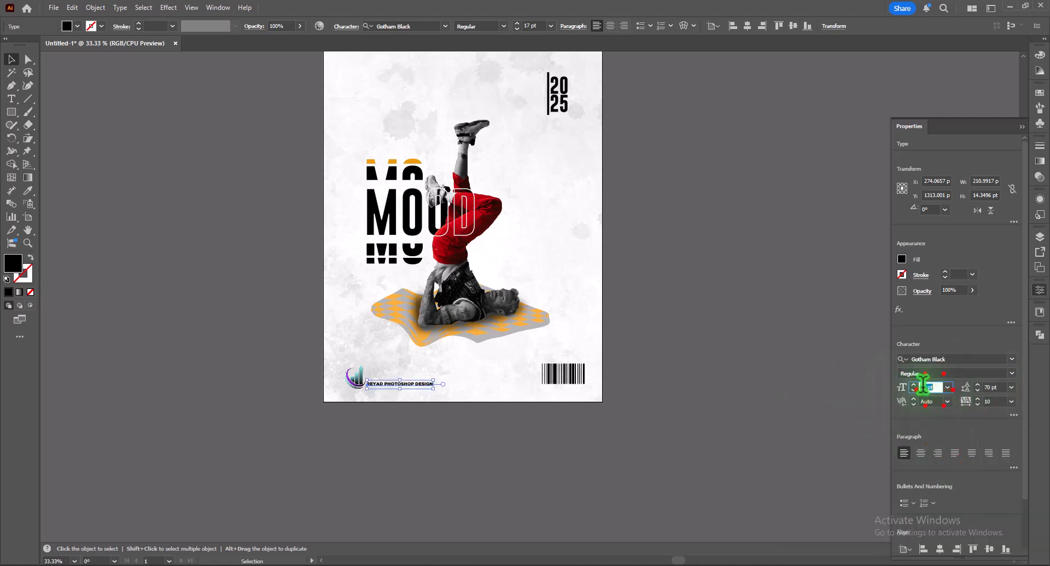
{"action": "left_click", "coordinate": [727, 429]}
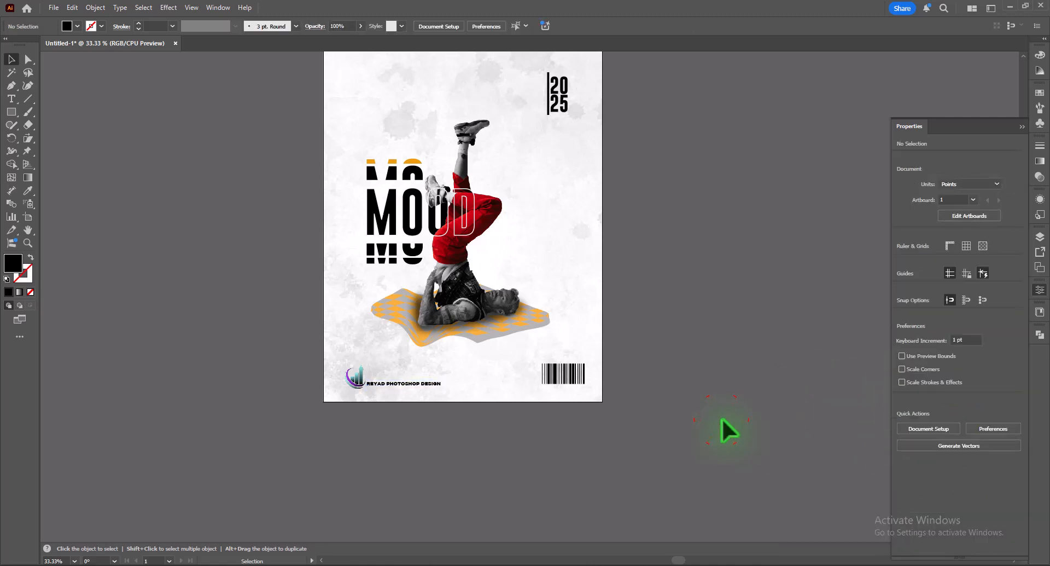
- Fill the brand text beside the logo with the poster's orange
{"action": "left_click", "coordinate": [381, 383]}
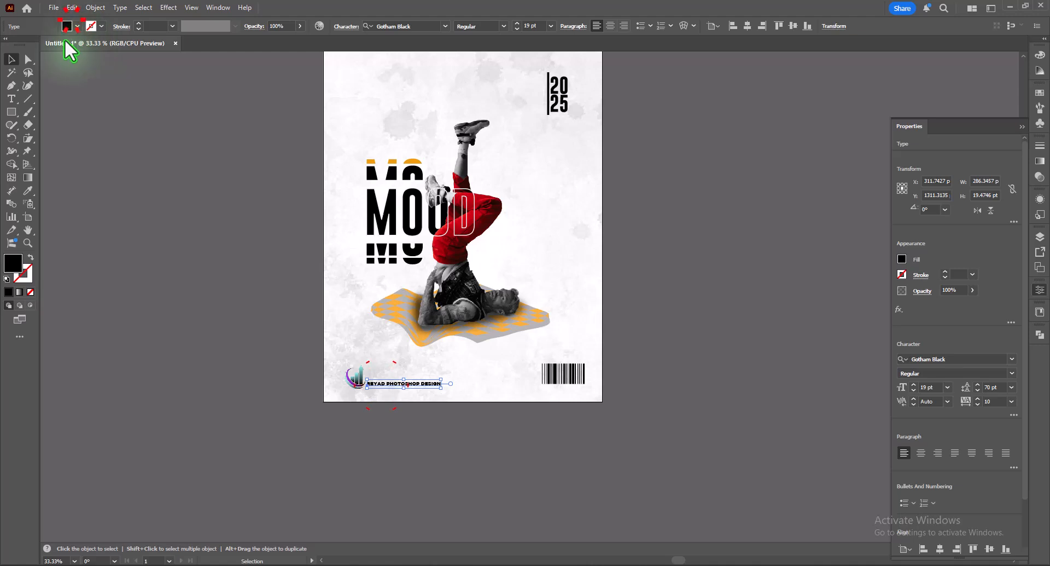
{"action": "left_click", "coordinate": [66, 26]}
{"action": "left_click", "coordinate": [30, 99]}
{"action": "left_click", "coordinate": [186, 266]}
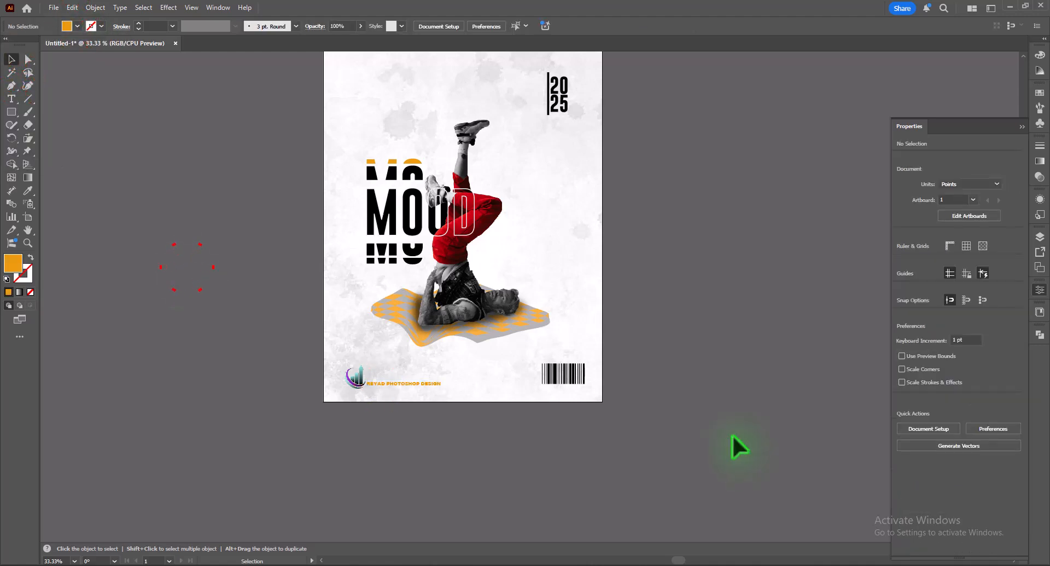
- Draw a small orange circle about 25 pt wide near the poster's right edge, below the year
{"action": "scroll", "coordinate": [733, 434], "scroll_direction": "up", "scroll_amount": 3}
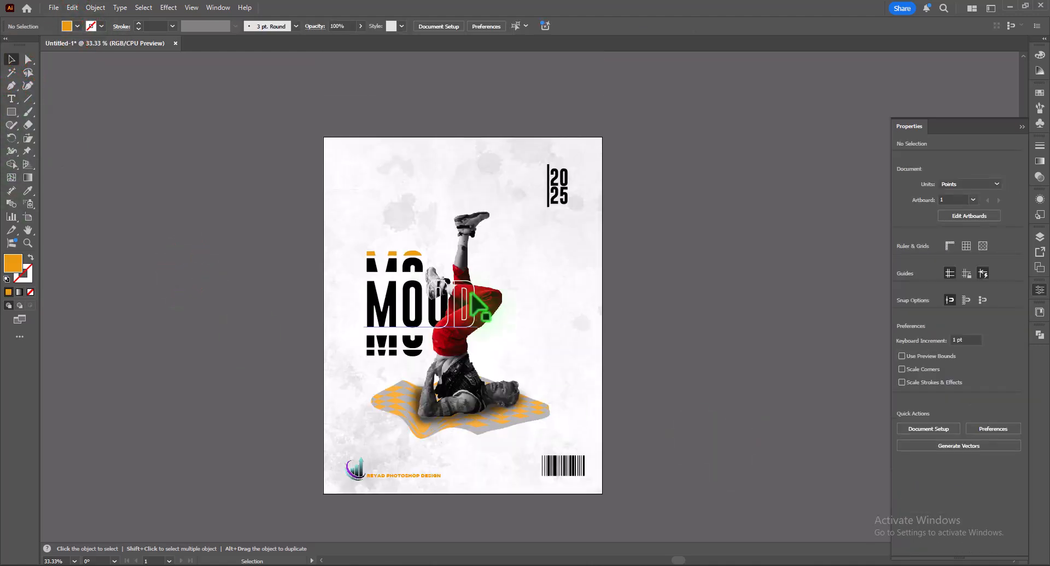
{"action": "left_click_drag", "start_coordinate": [14, 117], "coordinate": [40, 134]}
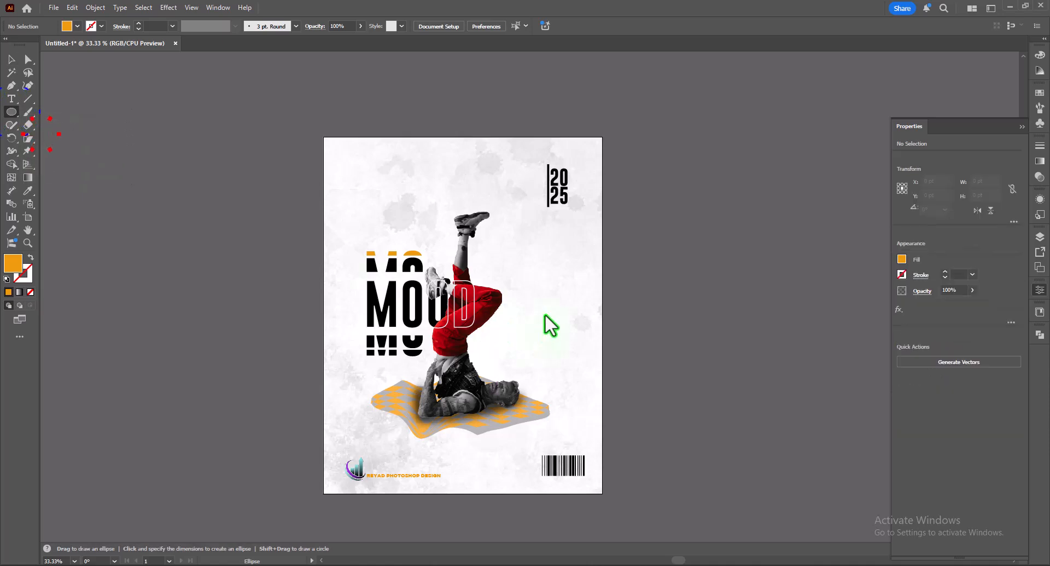
{"action": "mouse_move", "coordinate": [584, 255]}
{"action": "left_mouse_down"}
{"action": "mouse_move", "coordinate": [582, 244]}
{"action": "mouse_move", "coordinate": [595, 253]}
{"action": "left_mouse_up"}
- Try to duplicate the circle into a tightly packed grid of orange dots at the poster's right edge
{"action": "left_click", "coordinate": [11, 59]}
{"action": "left_click", "coordinate": [672, 251]}
{"action": "key", "text": "ctrl+d"}
{"action": "left_click", "coordinate": [688, 349]}
{"action": "key", "text": "ctrl+d"}
{"action": "left_click", "coordinate": [703, 347]}
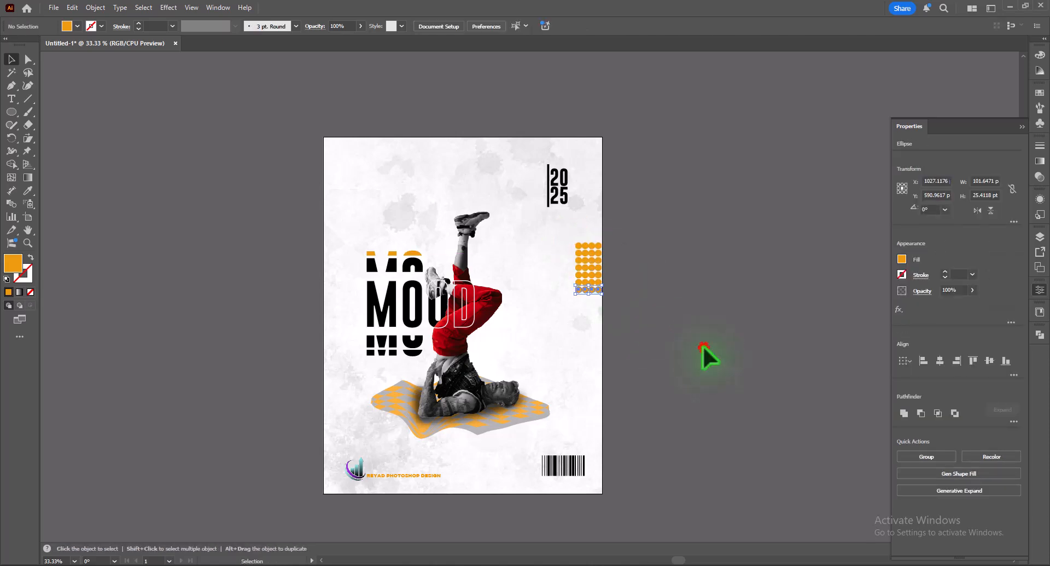
- Undo the duplicated rows and columns of dots back to the single circle
{"action": "key", "text": "ctrl+z"}
{"action": "key", "text": "ctrl+z"}
{"action": "key", "text": "ctrl+z"}
{"action": "key", "text": "ctrl+z"}
{"action": "key", "text": "ctrl+z"}
{"action": "key", "text": "ctrl+z"}
{"action": "key", "text": "ctrl+z"}
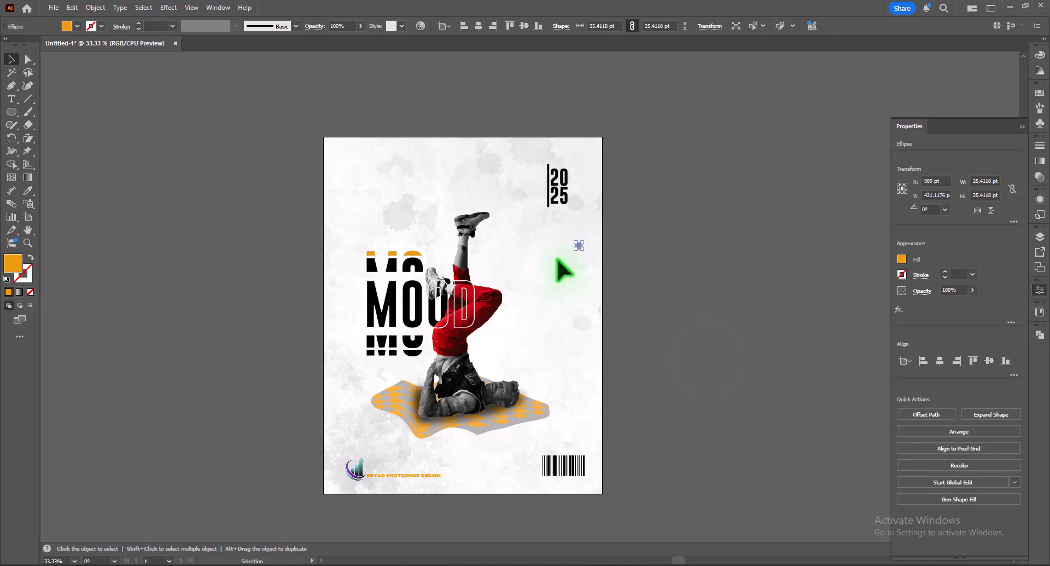
- Move the circle left beneath the year, try a tight row of copies and undo those copies
{"action": "mouse_move", "coordinate": [578, 246]}
{"action": "left_mouse_down"}
{"action": "mouse_move", "coordinate": [553, 242]}
{"action": "mouse_move", "coordinate": [562, 247]}
{"action": "left_mouse_up"}
{"action": "left_click", "coordinate": [558, 255]}
{"action": "key", "text": "ctrl+d"}
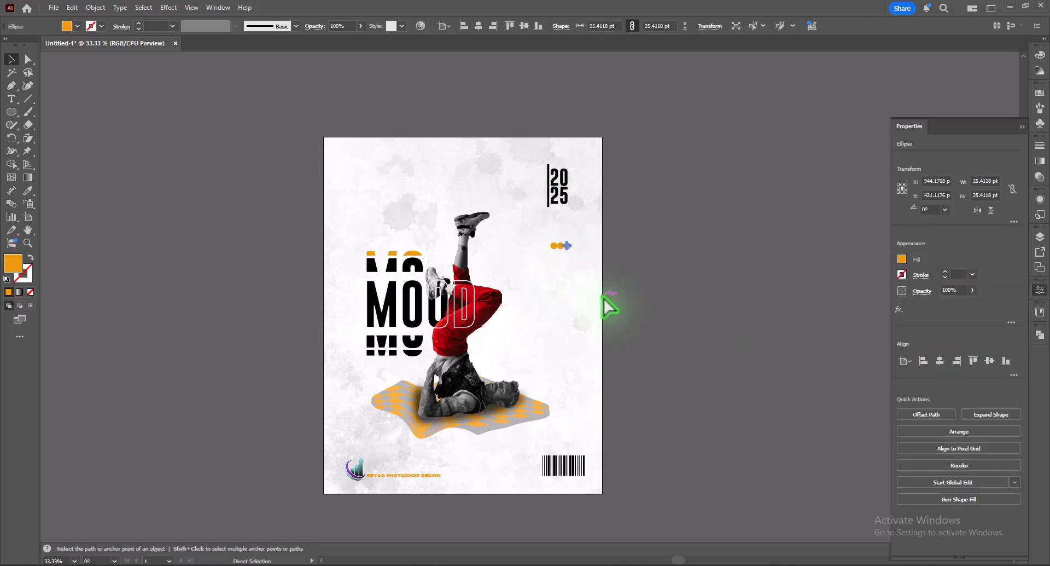
{"action": "key", "text": "ctrl+z"}
{"action": "key", "text": "ctrl+z"}
- Duplicate the circle into an evenly spaced grid of six columns and six rows below the year
{"action": "left_click_drag", "start_coordinate": [556, 246], "coordinate": [565, 246]}
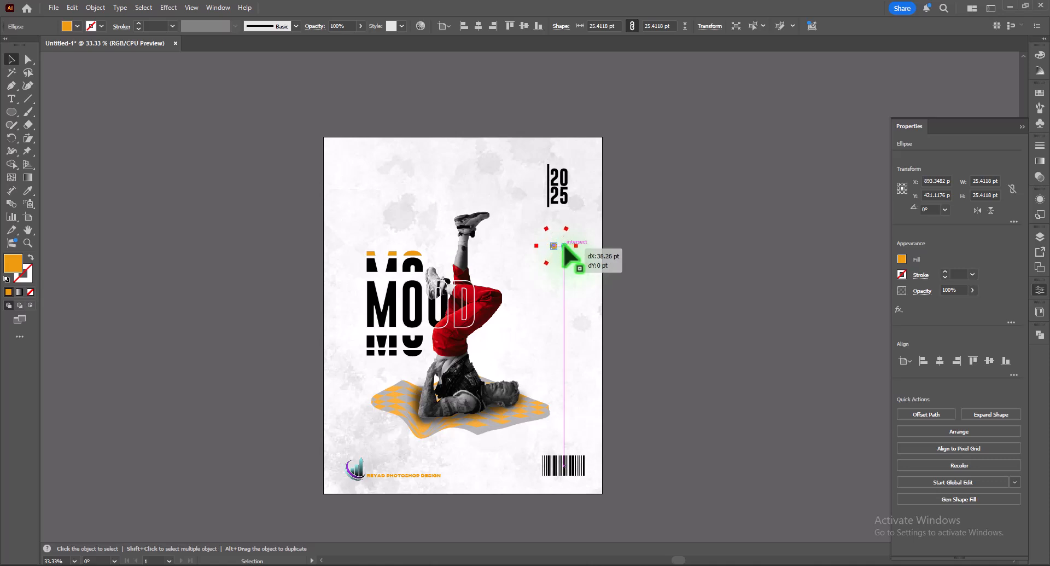
{"action": "left_click", "coordinate": [689, 321]}
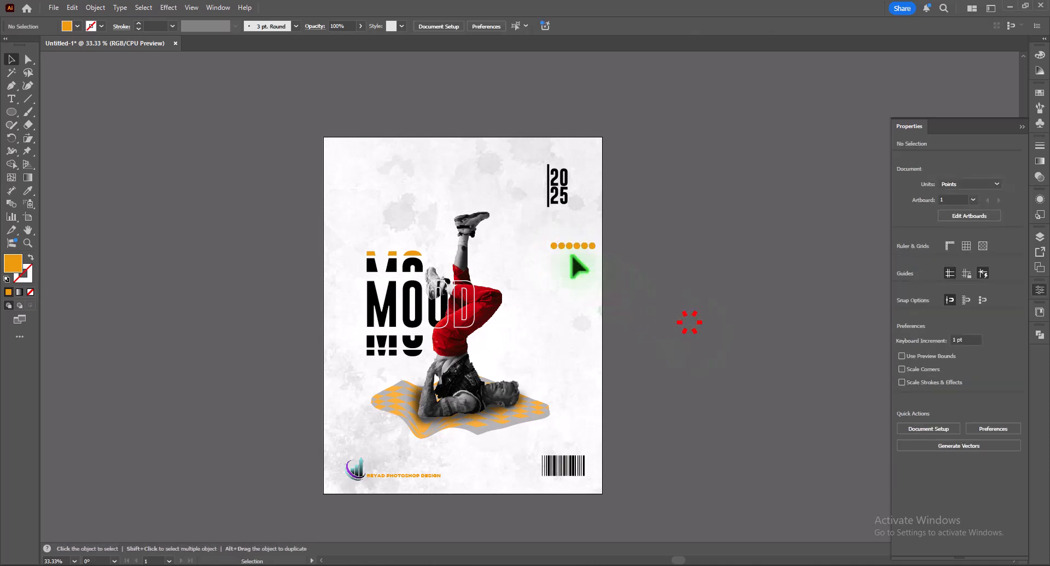
{"action": "left_click_drag", "start_coordinate": [594, 257], "coordinate": [588, 260]}
{"action": "key", "text": "ctrl+d"}
{"action": "left_click", "coordinate": [654, 337]}
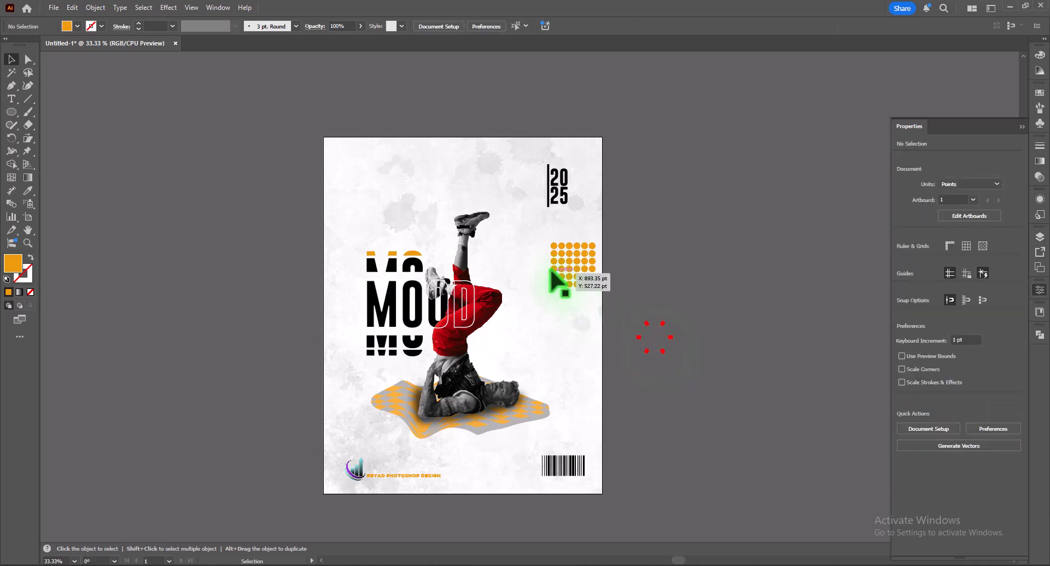
- Delete the first three dots of the grid's fourth row and the last two dots of its bottom row
{"action": "left_click_drag", "start_coordinate": [571, 272], "coordinate": [572, 272]}
{"action": "key", "text": "Delete"}
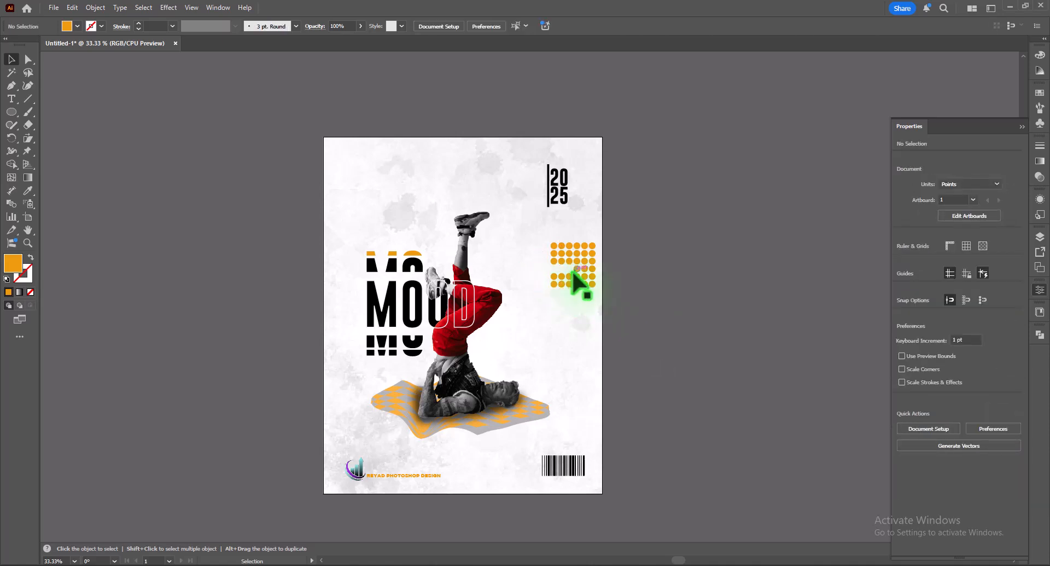
{"action": "left_click", "coordinate": [597, 248]}
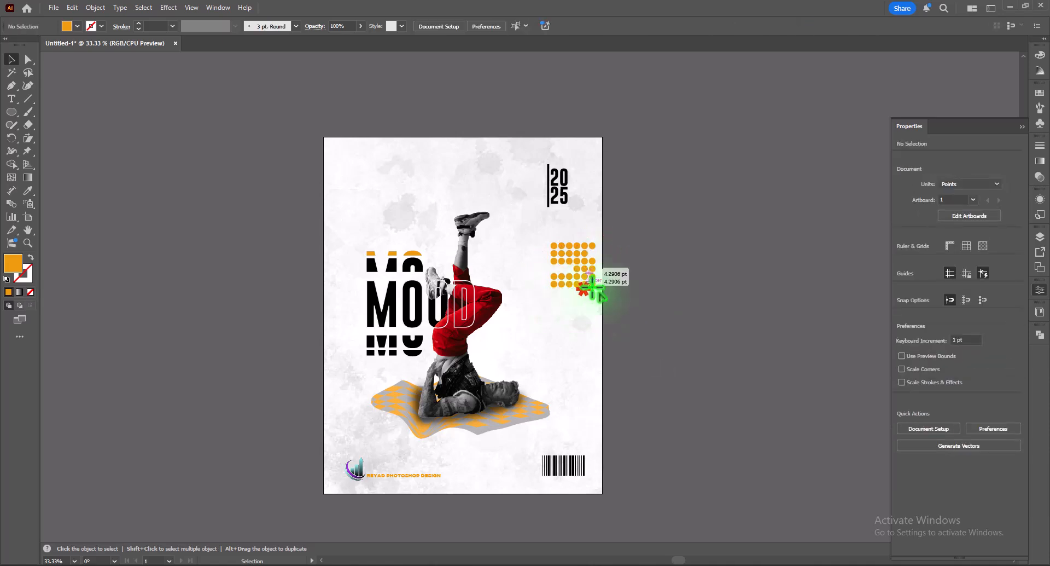
{"action": "left_click_drag", "start_coordinate": [587, 283], "coordinate": [604, 328]}
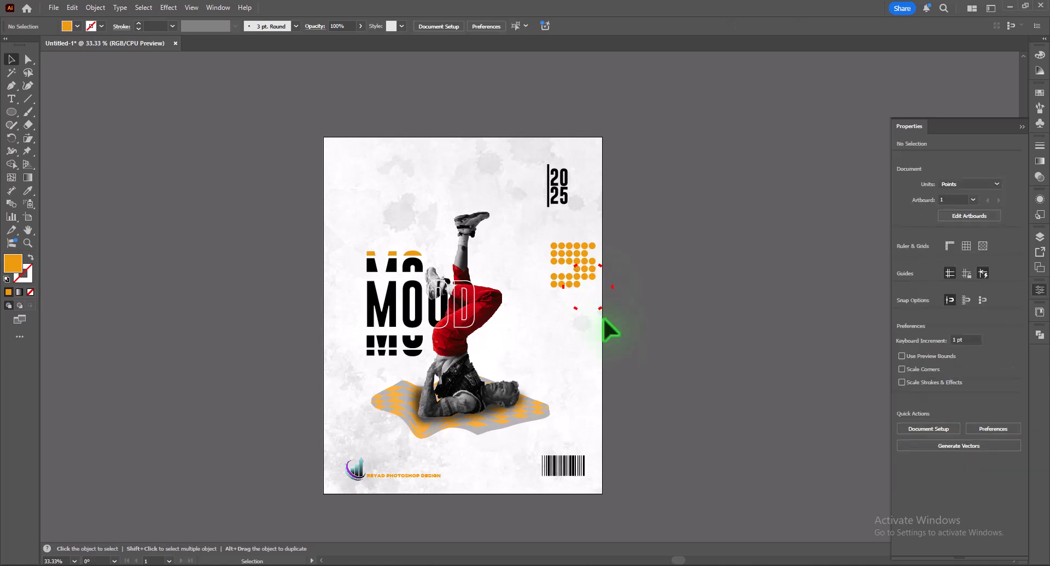
- Scale the dot grid down to about 123 pt wide and fill all its dots dark grey
{"action": "left_click_drag", "start_coordinate": [543, 228], "coordinate": [628, 326]}
{"action": "left_click", "coordinate": [74, 25]}
{"action": "left_click", "coordinate": [16, 78]}
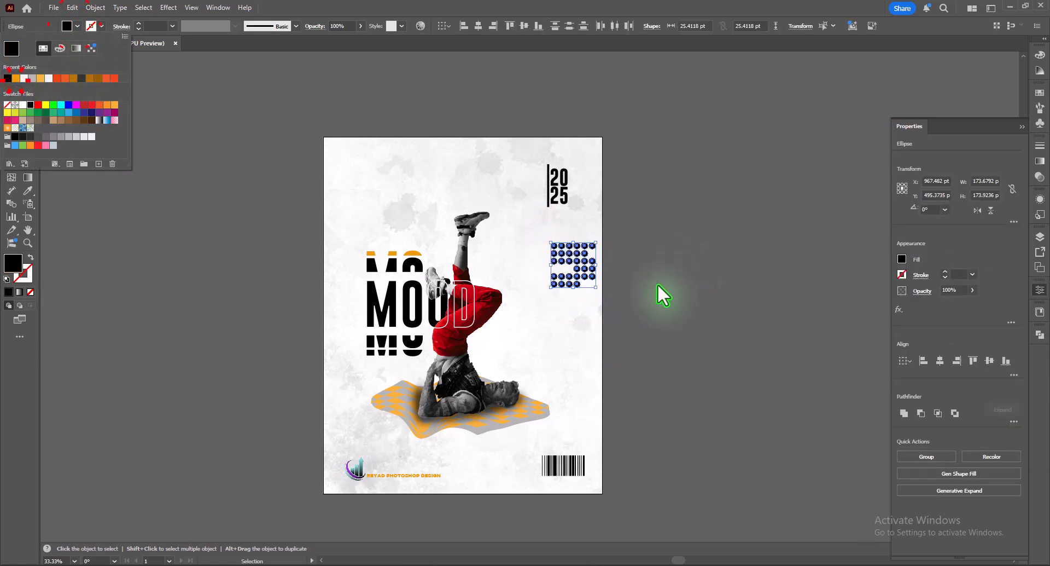
{"action": "left_click_drag", "start_coordinate": [596, 288], "coordinate": [589, 280]}
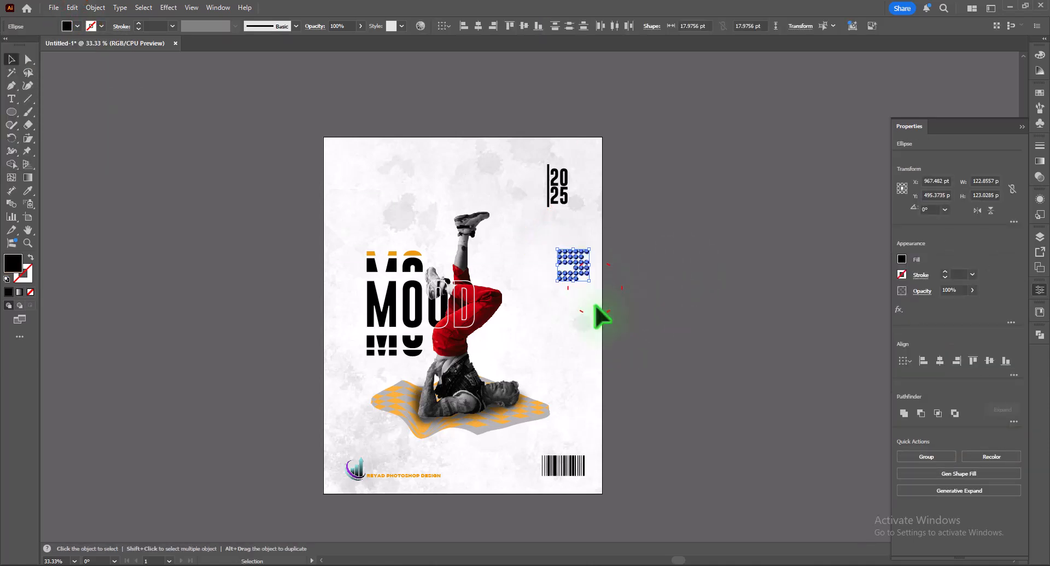
{"action": "left_click", "coordinate": [78, 26]}
{"action": "left_click", "coordinate": [30, 137]}
{"action": "left_click", "coordinate": [605, 273]}
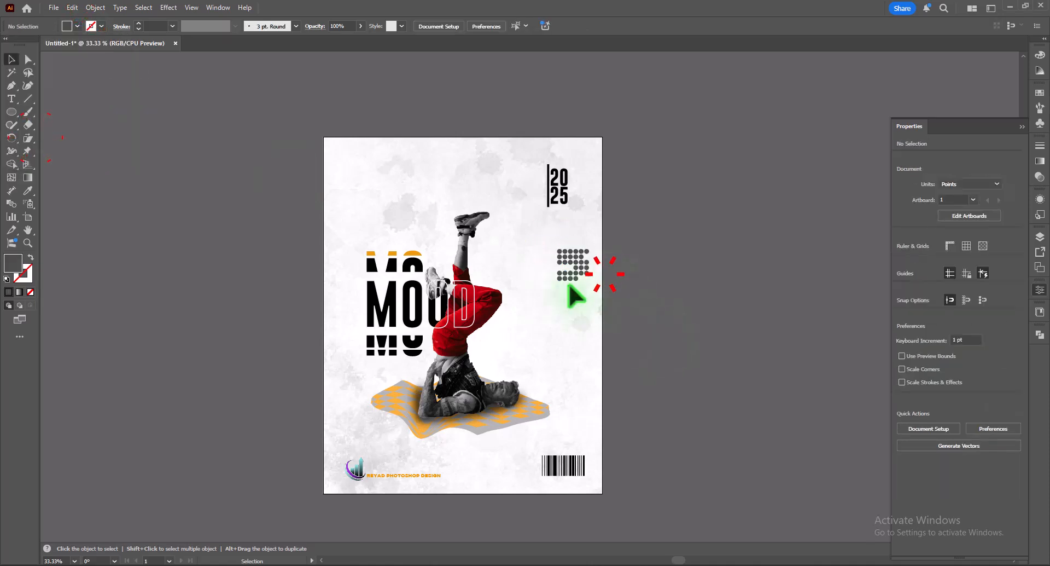
- Copy the dot grid's three leftmost columns to the poster's left edge, beside the lower part of the title
{"action": "left_click", "coordinate": [636, 339]}
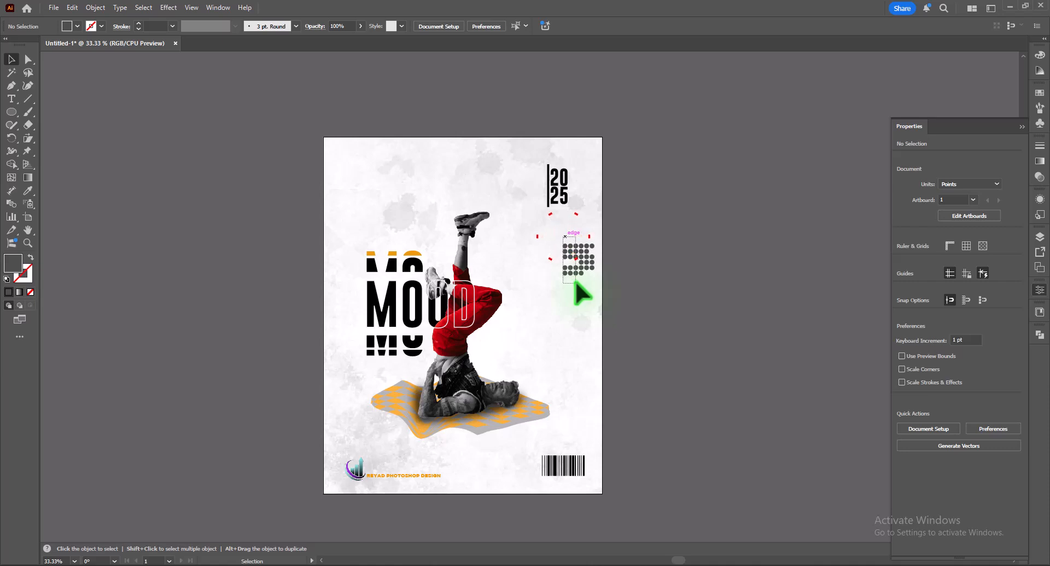
{"action": "left_click_drag", "start_coordinate": [571, 262], "coordinate": [332, 366]}
{"action": "left_click", "coordinate": [697, 369]}
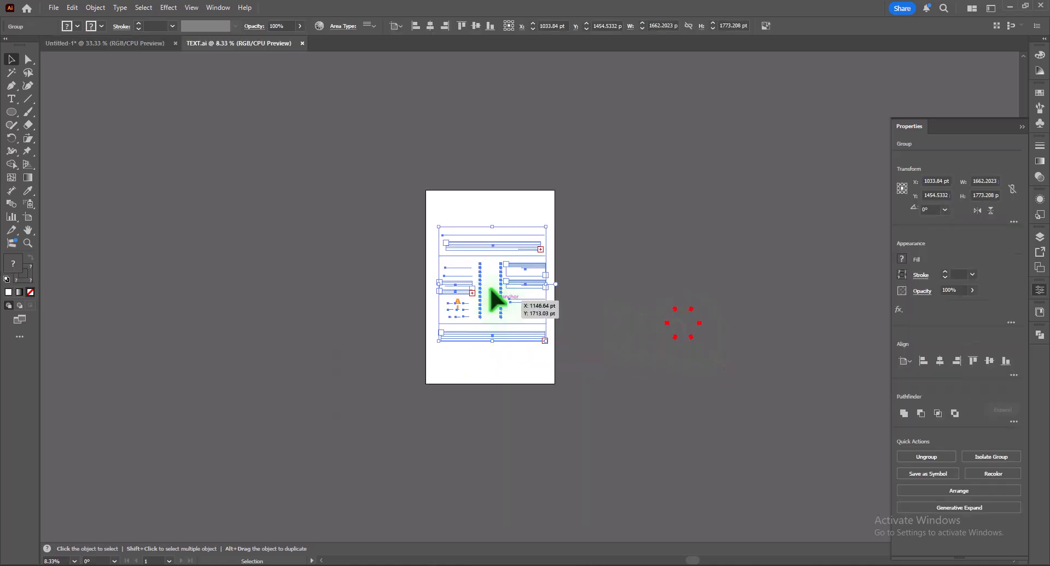
- Bring the grouped text layout from TEXT.ai into the poster document and place it left of the artboard
{"action": "left_click_drag", "start_coordinate": [494, 297], "coordinate": [727, 211]}
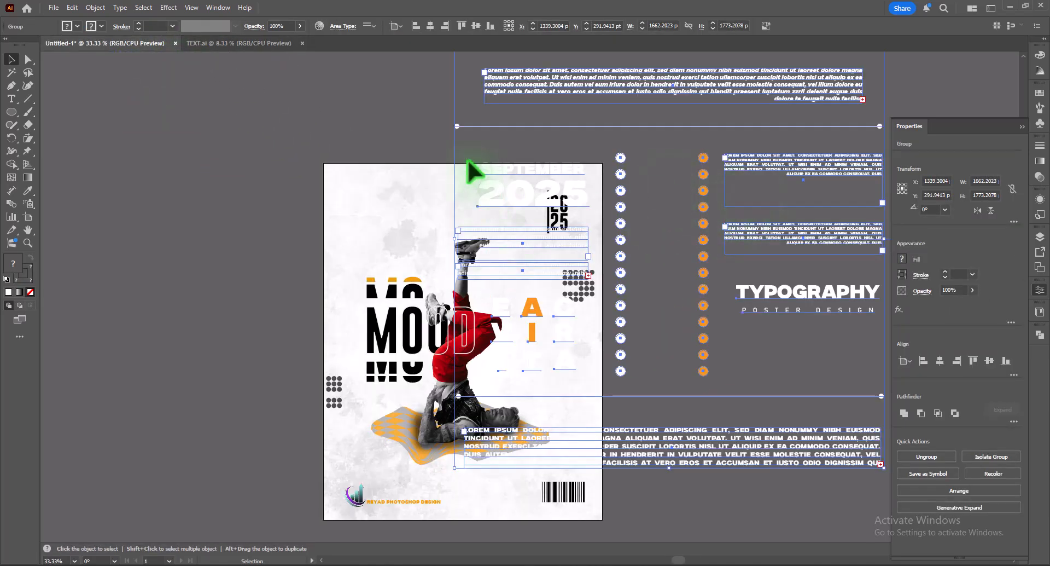
{"action": "left_click_drag", "start_coordinate": [456, 127], "coordinate": [321, 161]}
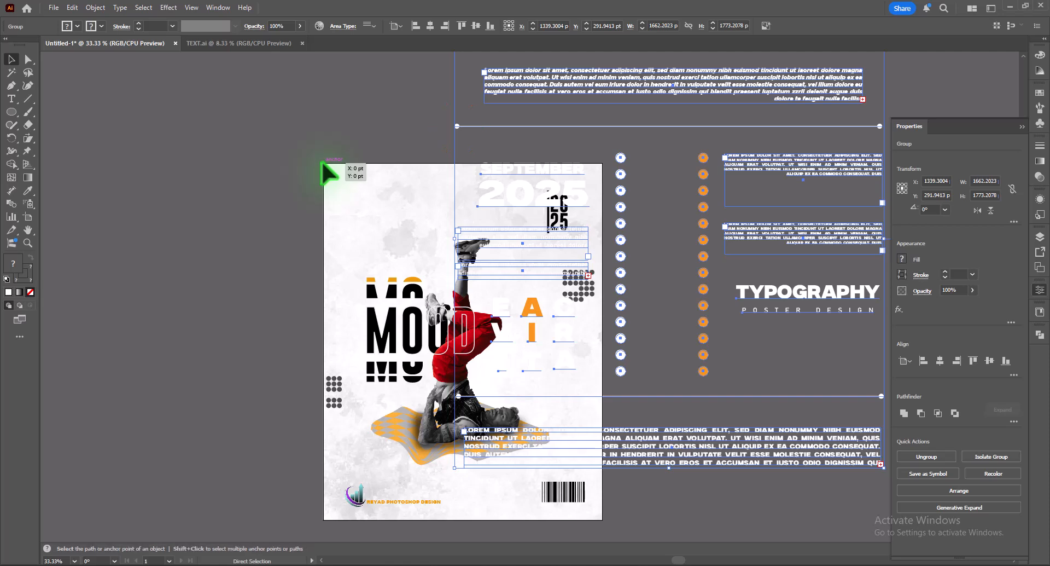
{"action": "key", "text": "ctrl+minus"}
{"action": "key", "text": "ctrl+minus"}
{"action": "left_click_drag", "start_coordinate": [492, 192], "coordinate": [119, 191]}
{"action": "left_click", "coordinate": [267, 182]}
{"action": "left_click", "coordinate": [330, 227]}
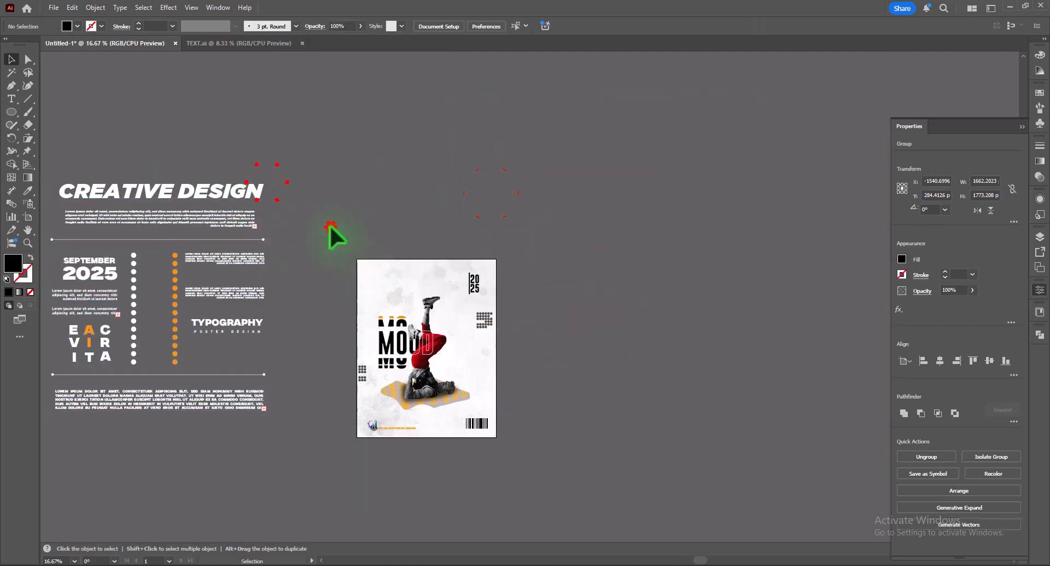
{"action": "key", "text": "ctrl+plus"}
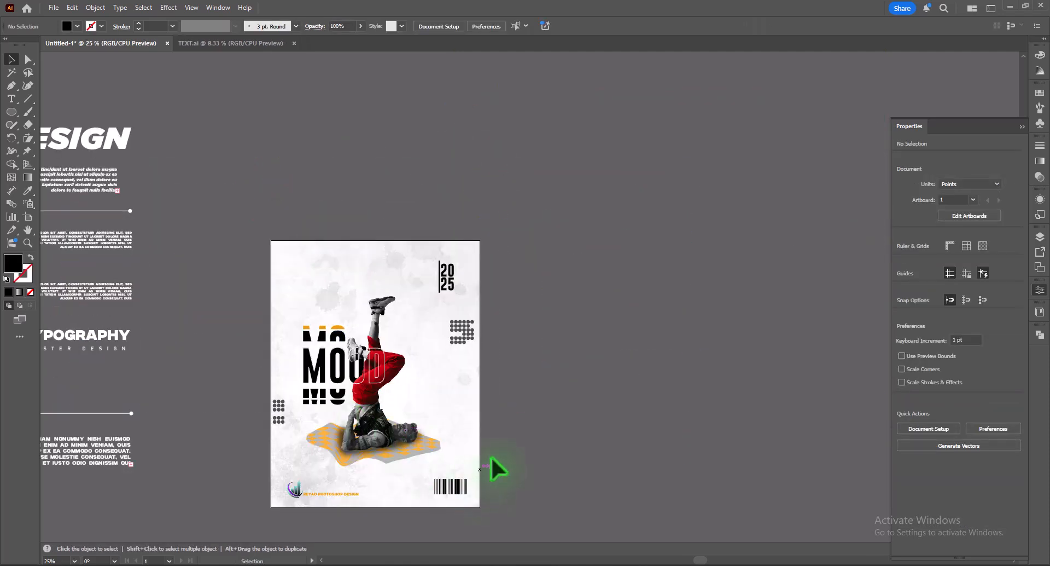
{"action": "left_click_drag", "start_coordinate": [585, 376], "coordinate": [704, 293]}
- Ungroup the imported text layout
{"action": "right_click", "coordinate": [230, 276]}
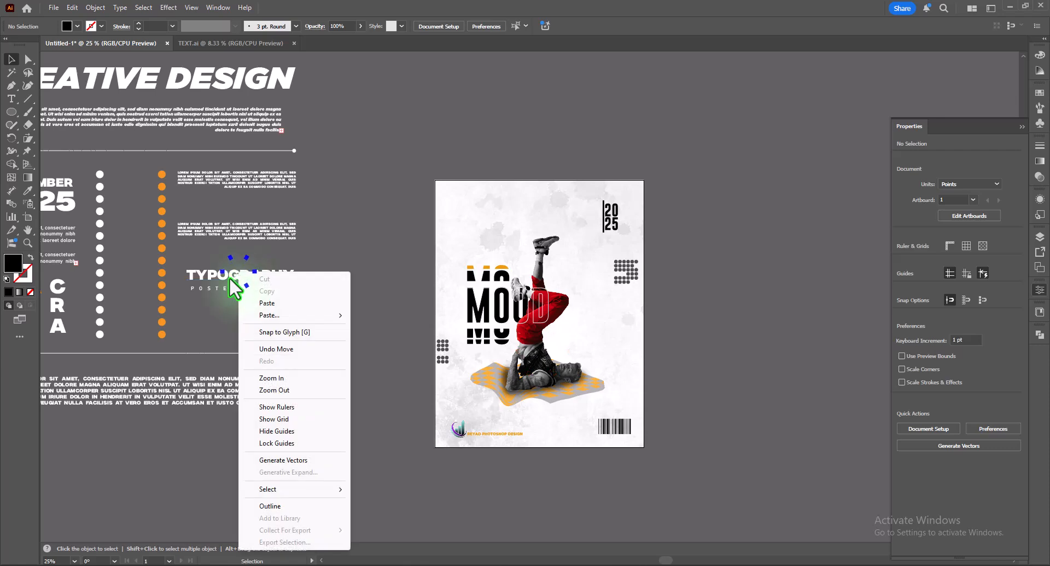
{"action": "left_click", "coordinate": [266, 378]}
{"action": "left_click", "coordinate": [311, 461]}
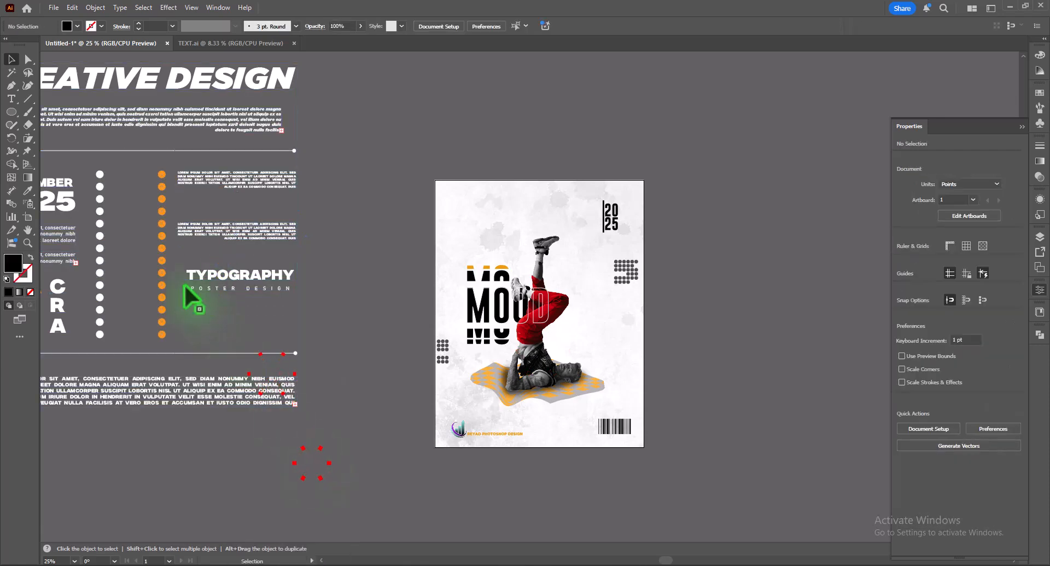
- Fill the imported TYPOGRAPHY and POSTER DESIGN text lines with black
{"action": "left_click", "coordinate": [313, 304]}
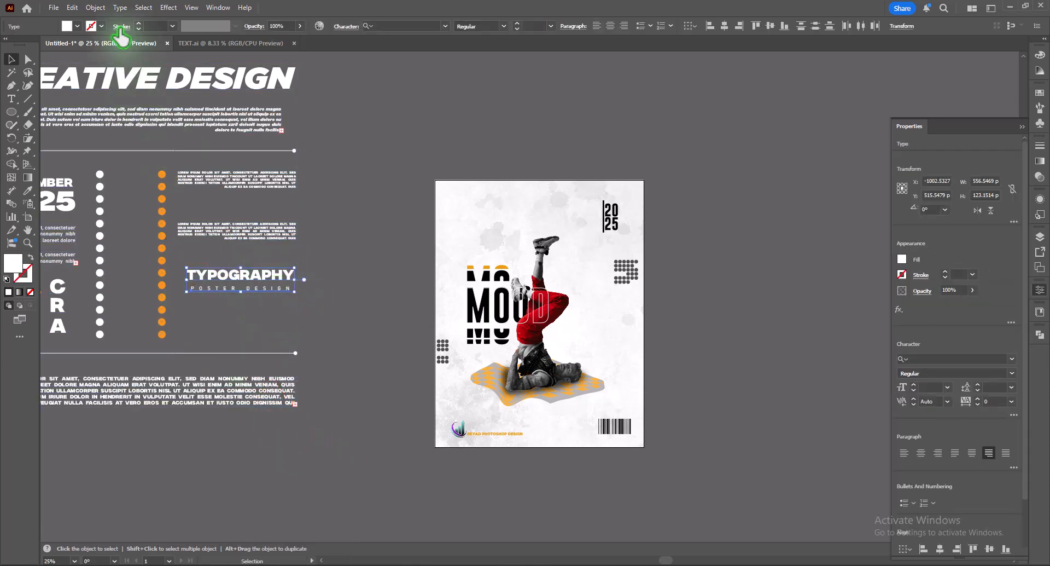
{"action": "left_click", "coordinate": [78, 26]}
{"action": "left_click", "coordinate": [16, 78]}
{"action": "left_click", "coordinate": [310, 327]}
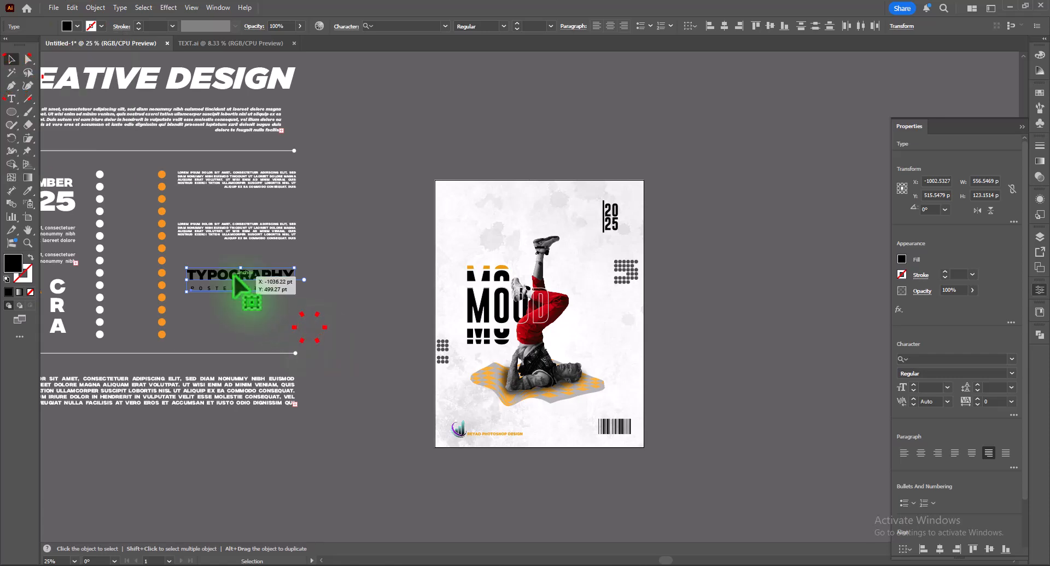
- Scale the TYPOGRAPHY and POSTER DESIGN lines to about 247 pt wide and place them directly above the barcode
{"action": "left_click_drag", "start_coordinate": [234, 274], "coordinate": [725, 325]}
{"action": "left_click_drag", "start_coordinate": [724, 325], "coordinate": [628, 409]}
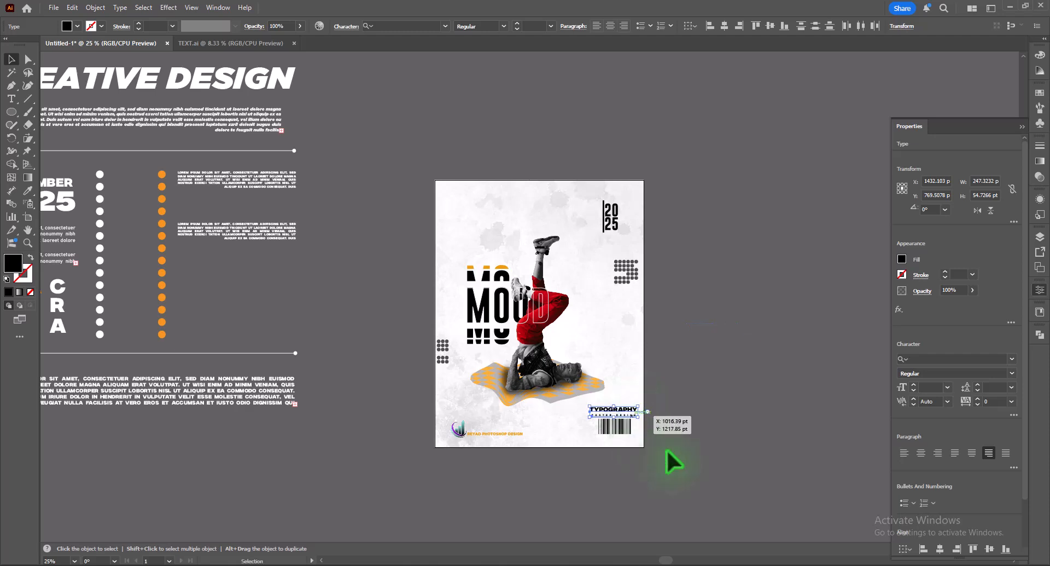
{"action": "left_click", "coordinate": [733, 451]}
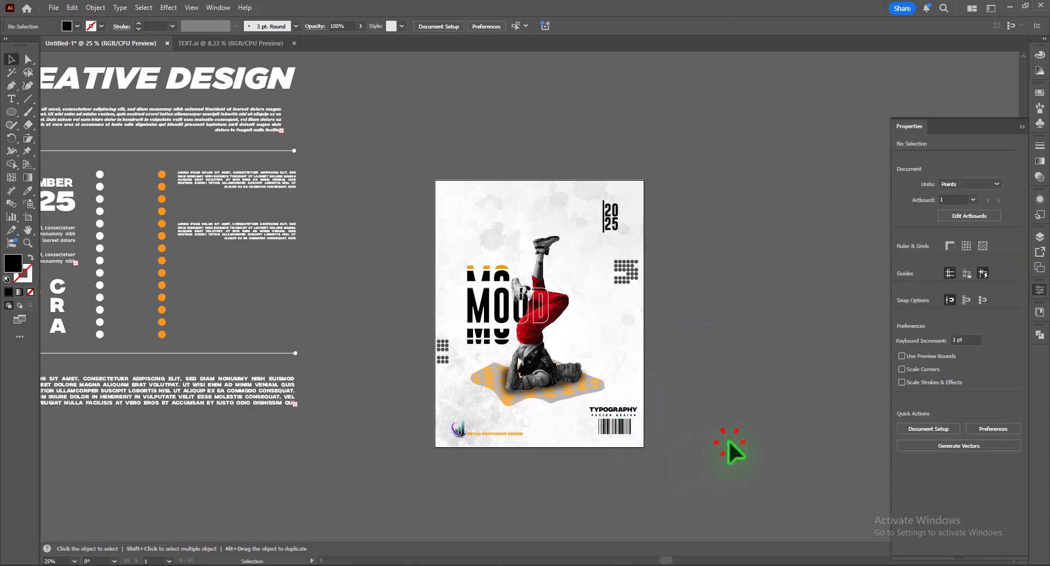
- Widen the barcode to match the width of the TYPOGRAPHY text above it
{"action": "left_click", "coordinate": [621, 429]}
{"action": "left_click_drag", "start_coordinate": [640, 430], "coordinate": [574, 428]}
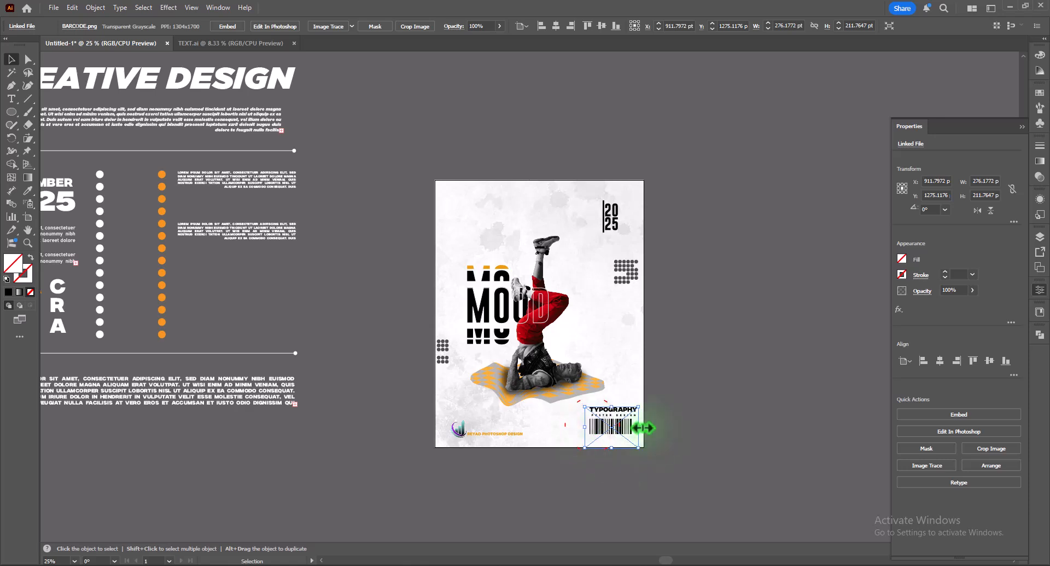
{"action": "left_click_drag", "start_coordinate": [646, 429], "coordinate": [646, 428]}
{"action": "left_click", "coordinate": [671, 435]}
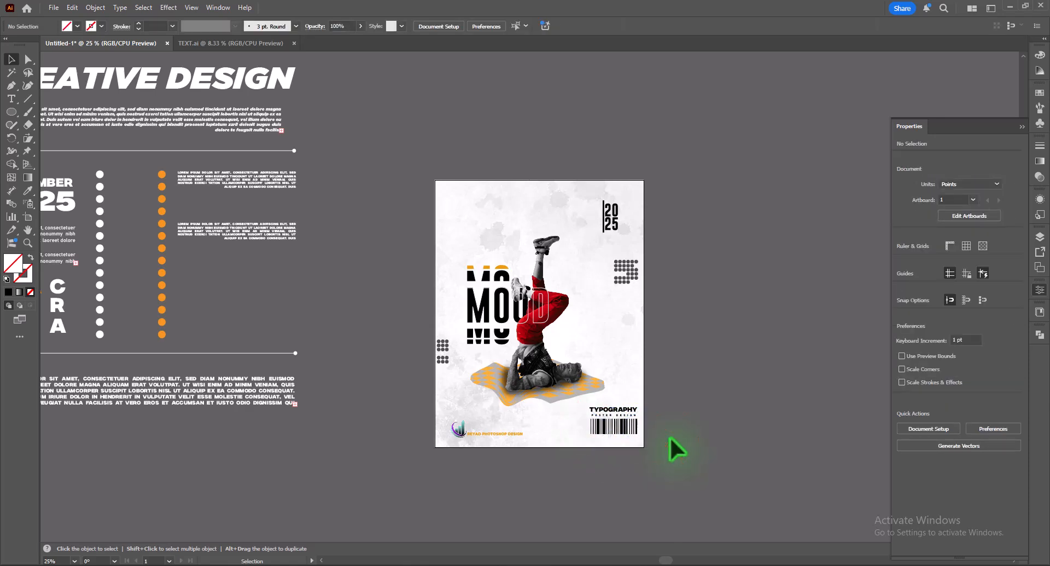
- Move the lower small lorem ipsum paragraph from the imported layout to above the MOOD title and fill it black
{"action": "left_click_drag", "start_coordinate": [251, 234], "coordinate": [486, 249]}
{"action": "left_click", "coordinate": [77, 26]}
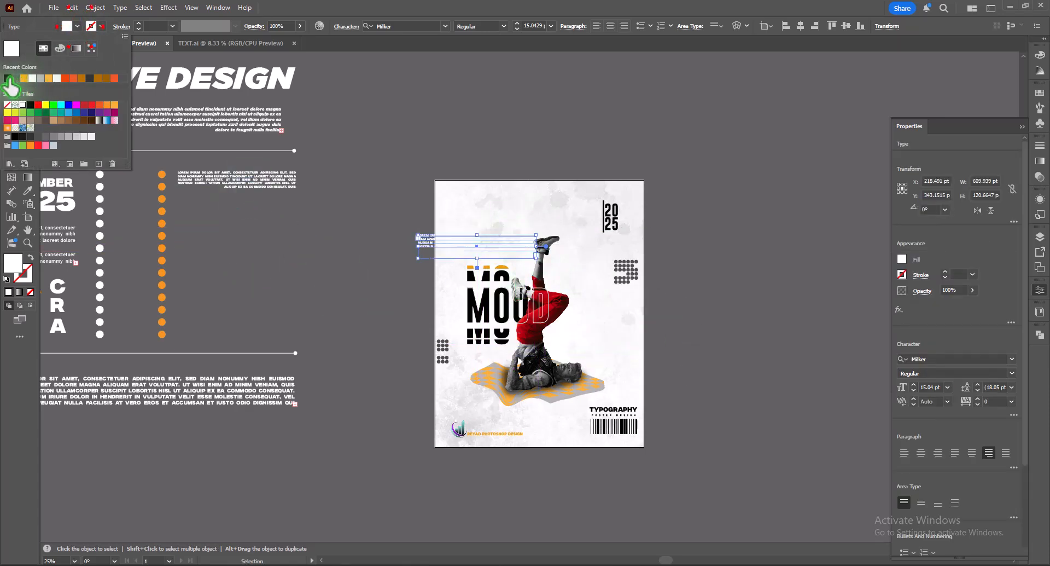
{"action": "left_click", "coordinate": [30, 105]}
{"action": "left_click", "coordinate": [539, 251]}
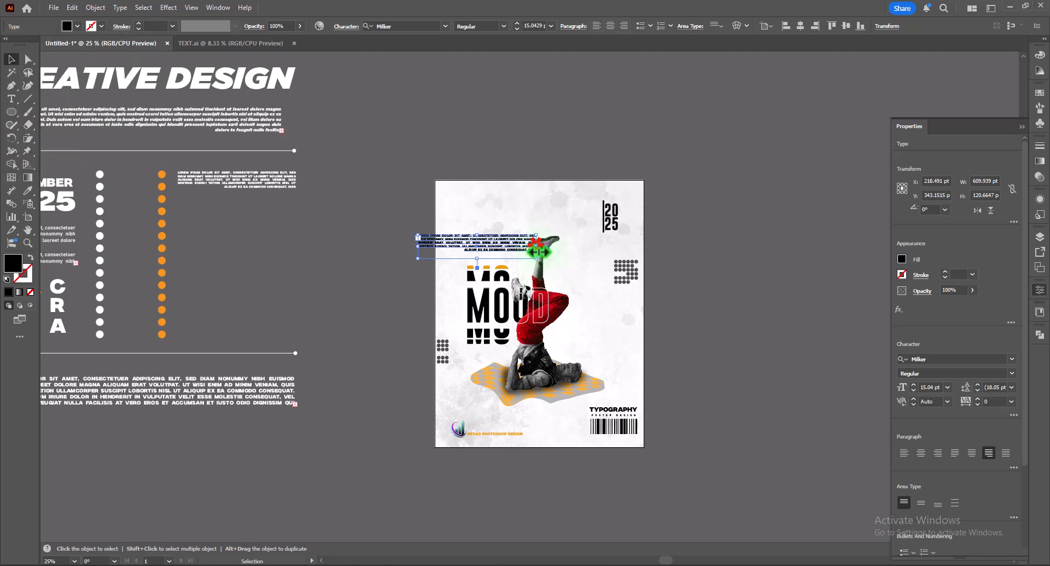
- Resize the lorem ipsum text frame above MOOD to about 470 by 113 pt and fill its text dark grey
{"action": "left_click_drag", "start_coordinate": [538, 250], "coordinate": [503, 250]}
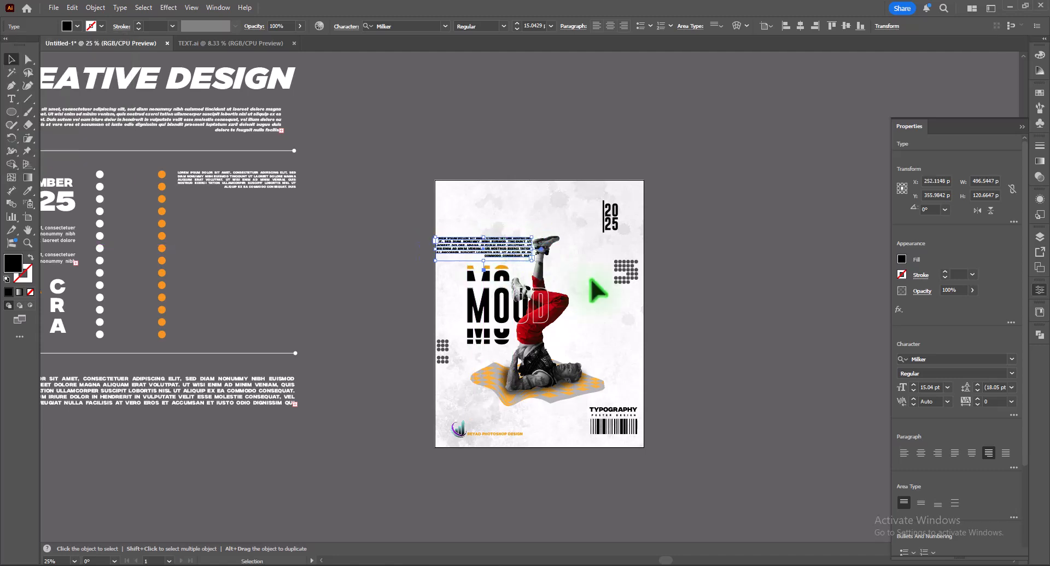
{"action": "left_click_drag", "start_coordinate": [435, 249], "coordinate": [487, 258]}
{"action": "left_click", "coordinate": [78, 25]}
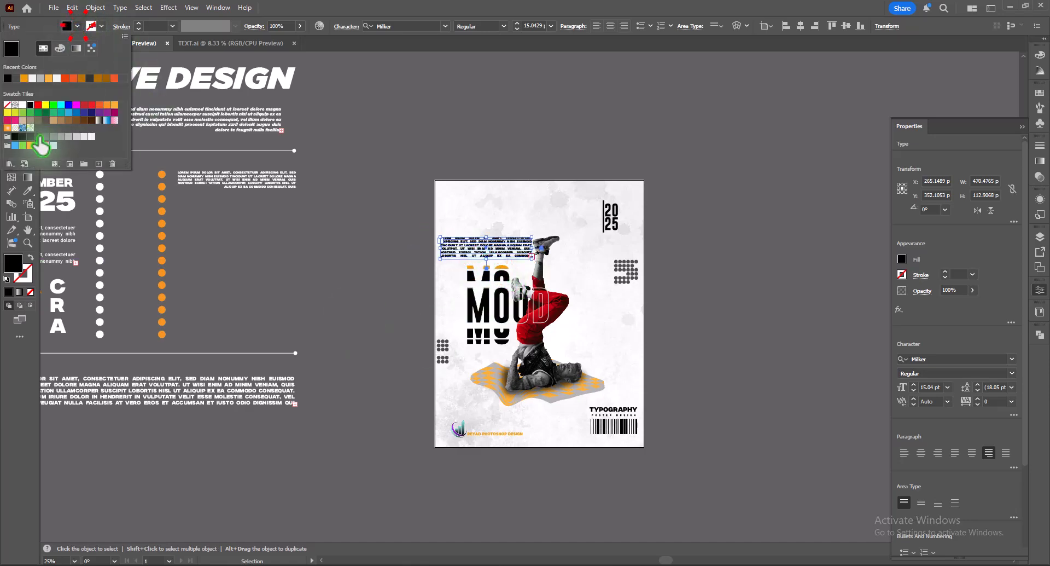
{"action": "left_click", "coordinate": [24, 140]}
{"action": "left_click", "coordinate": [786, 323]}
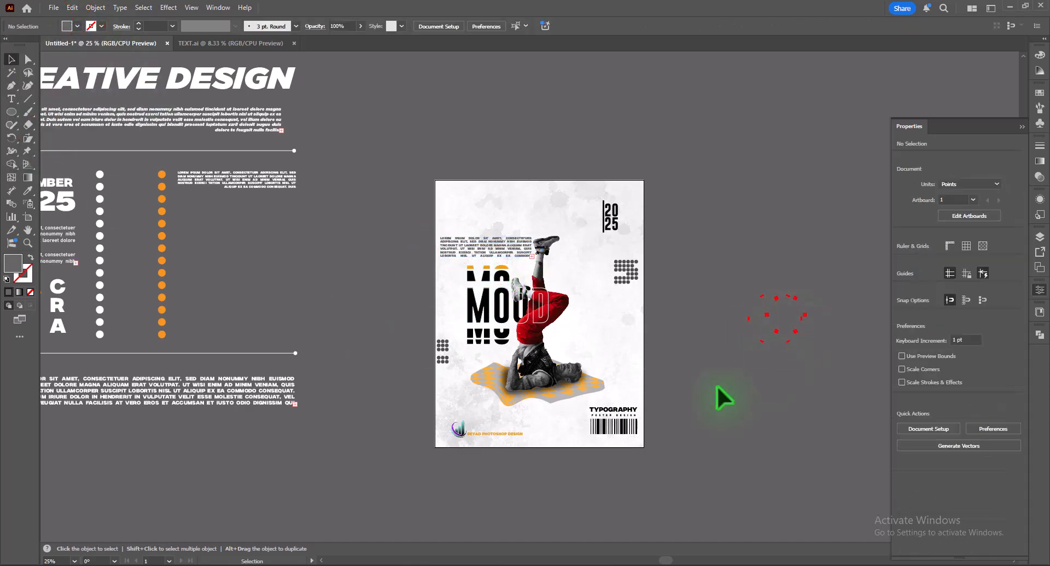
- Fill the TYPOGRAPHY text above the barcode with dark grey
{"action": "left_click", "coordinate": [619, 409]}
{"action": "left_click", "coordinate": [77, 26]}
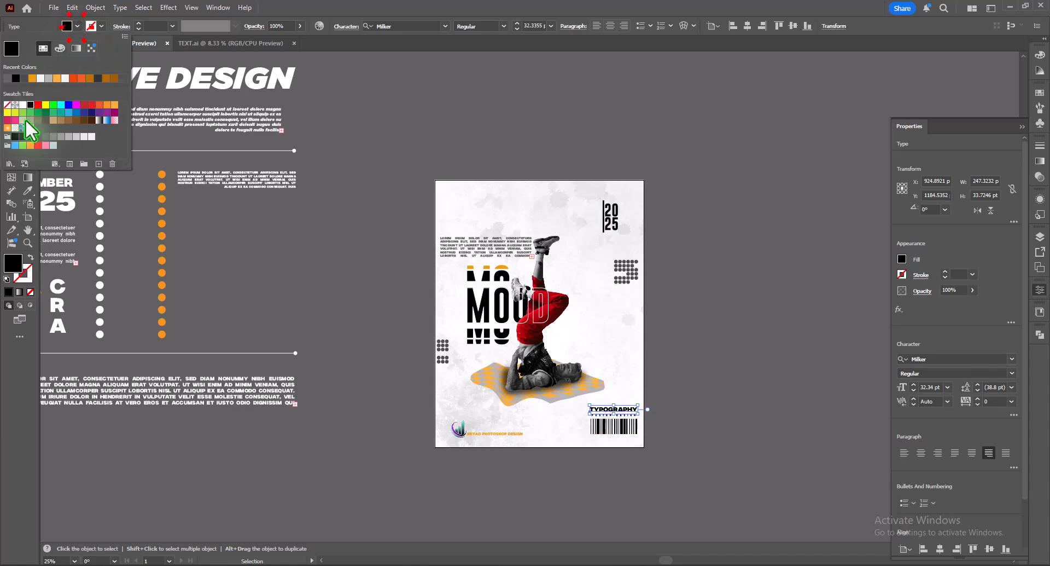
{"action": "left_click", "coordinate": [23, 136]}
{"action": "left_click", "coordinate": [312, 319]}
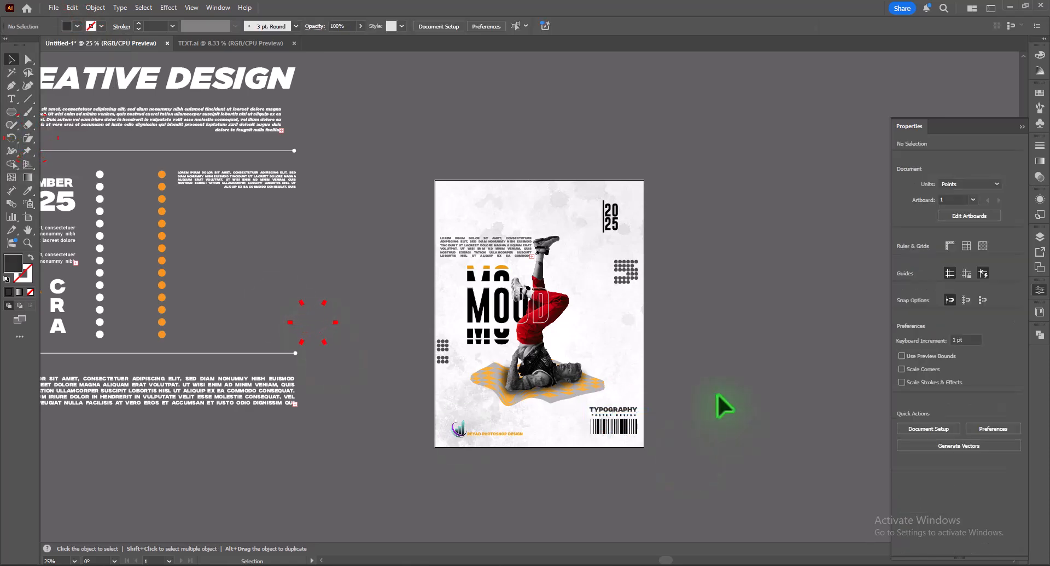
- Move the small lorem ipsum paragraph to beside the man's lower body, fill it dark grey and narrow its frame to about 456 pt
{"action": "left_click_drag", "start_coordinate": [522, 367], "coordinate": [580, 343]}
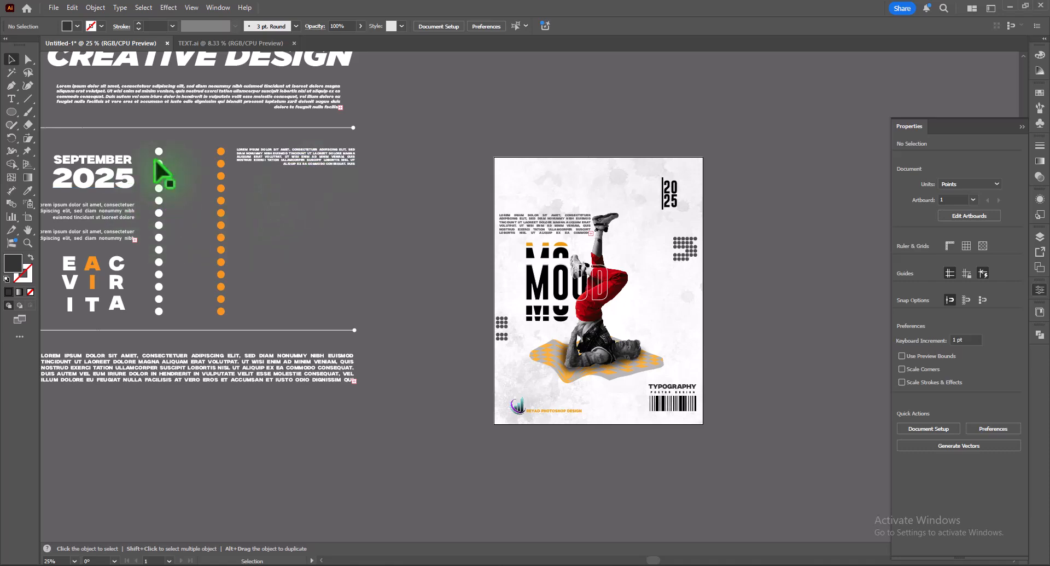
{"action": "left_click_drag", "start_coordinate": [279, 160], "coordinate": [673, 308]}
{"action": "left_click", "coordinate": [77, 25]}
{"action": "left_click", "coordinate": [30, 136]}
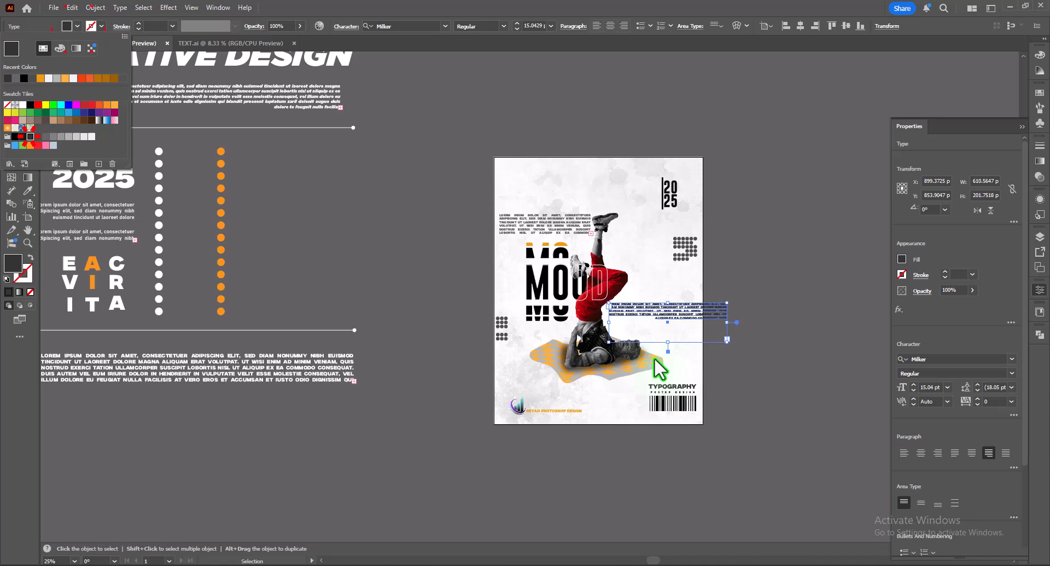
{"action": "left_click", "coordinate": [727, 340]}
{"action": "left_click_drag", "start_coordinate": [727, 323], "coordinate": [698, 316]}
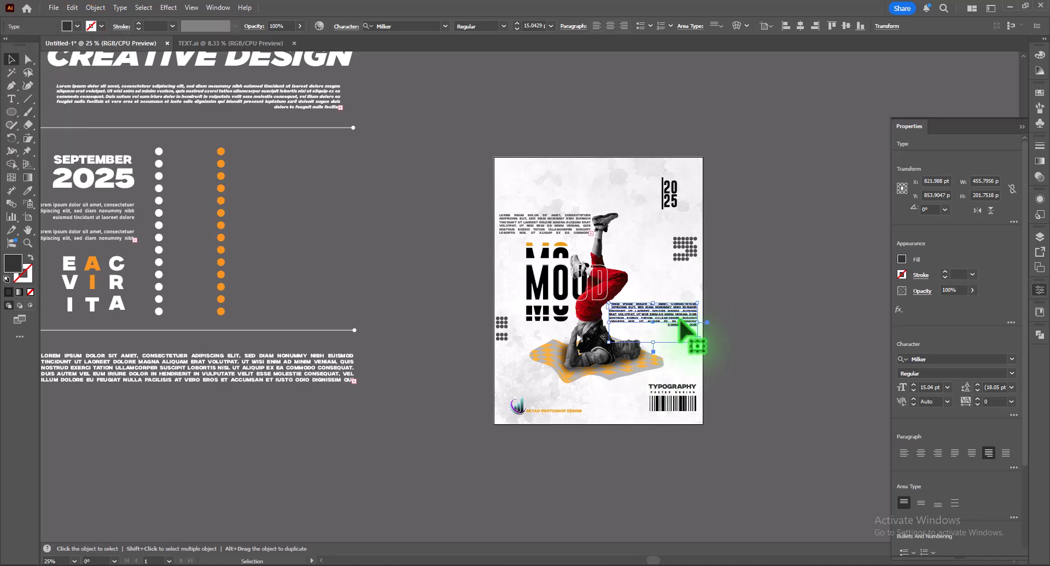
{"action": "left_click", "coordinate": [755, 350]}
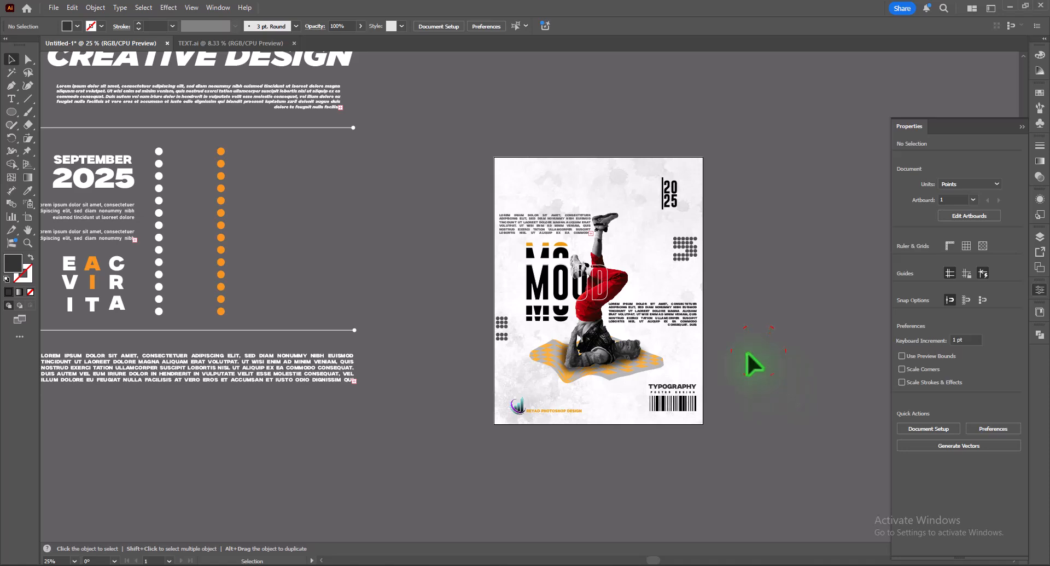
{"action": "left_click", "coordinate": [808, 357]}
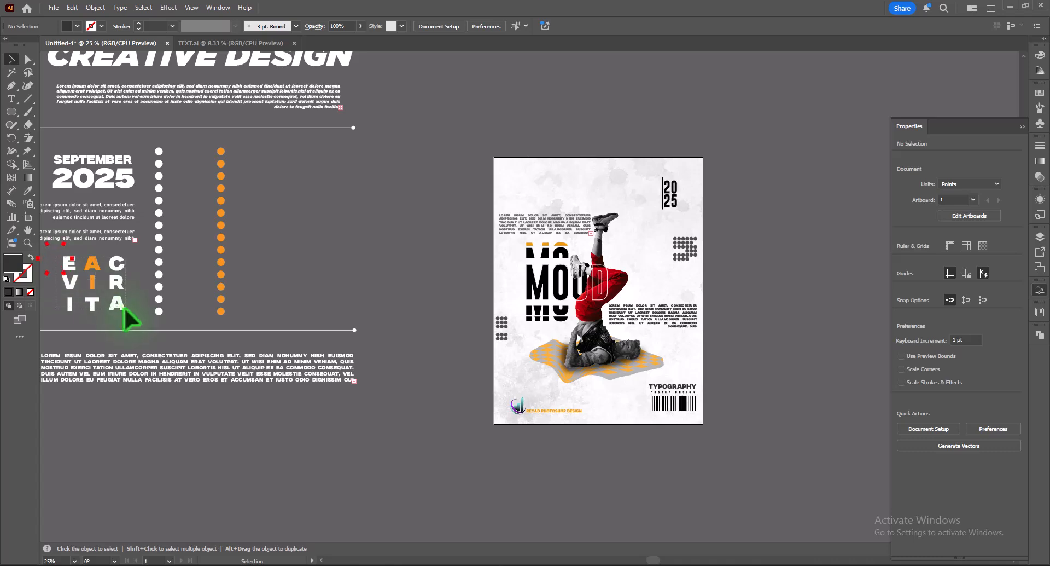
- Move the EAC VIR ITA letter grid to the poster's upper-left corner, fill it black and scale it to about half size
{"action": "left_click_drag", "start_coordinate": [125, 310], "coordinate": [551, 189]}
{"action": "left_click", "coordinate": [78, 26]}
{"action": "left_click", "coordinate": [30, 104]}
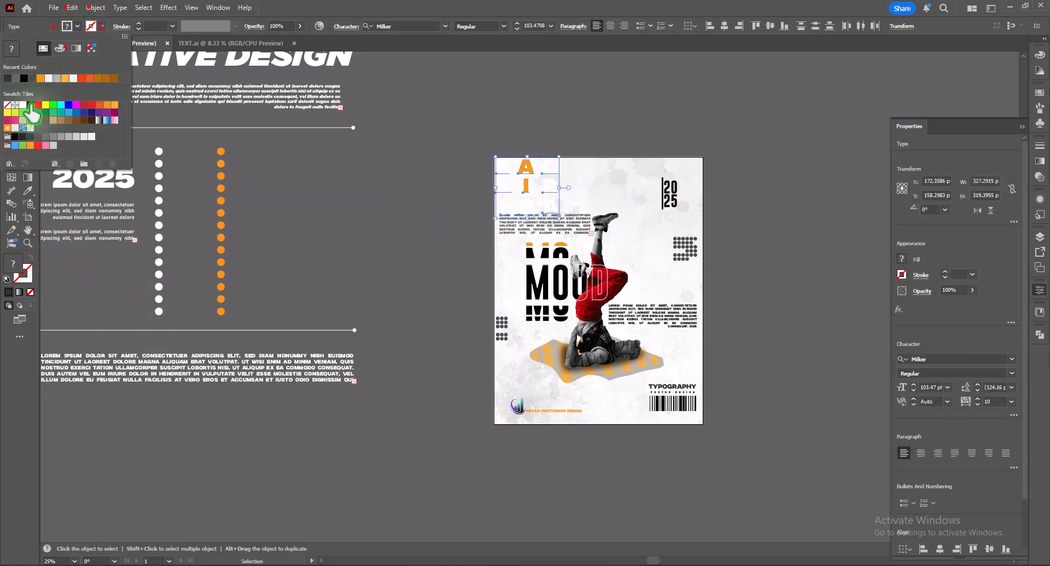
{"action": "left_click", "coordinate": [558, 218]}
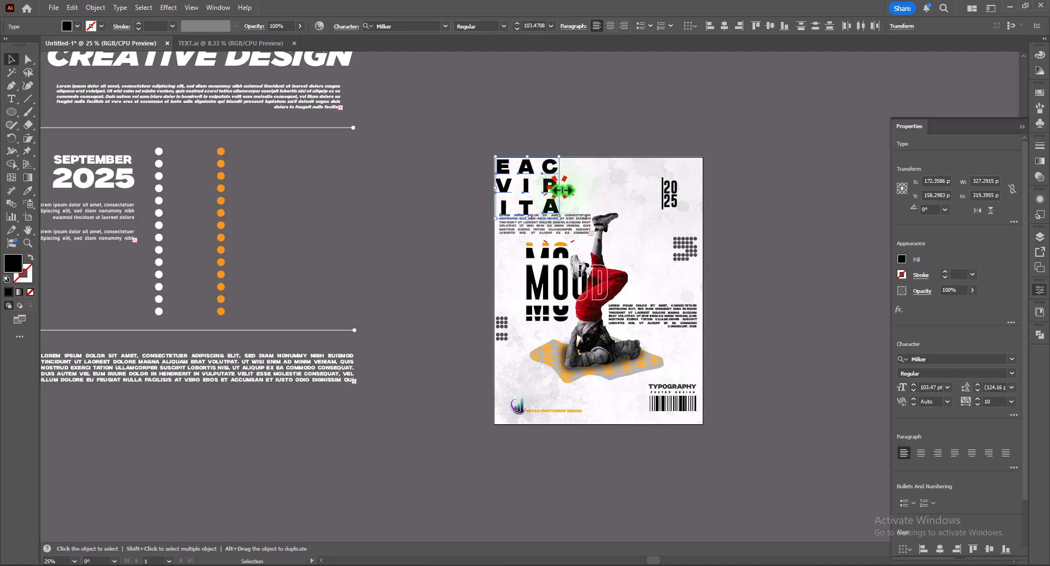
{"action": "left_click_drag", "start_coordinate": [560, 189], "coordinate": [530, 198]}
{"action": "left_click", "coordinate": [578, 141]}
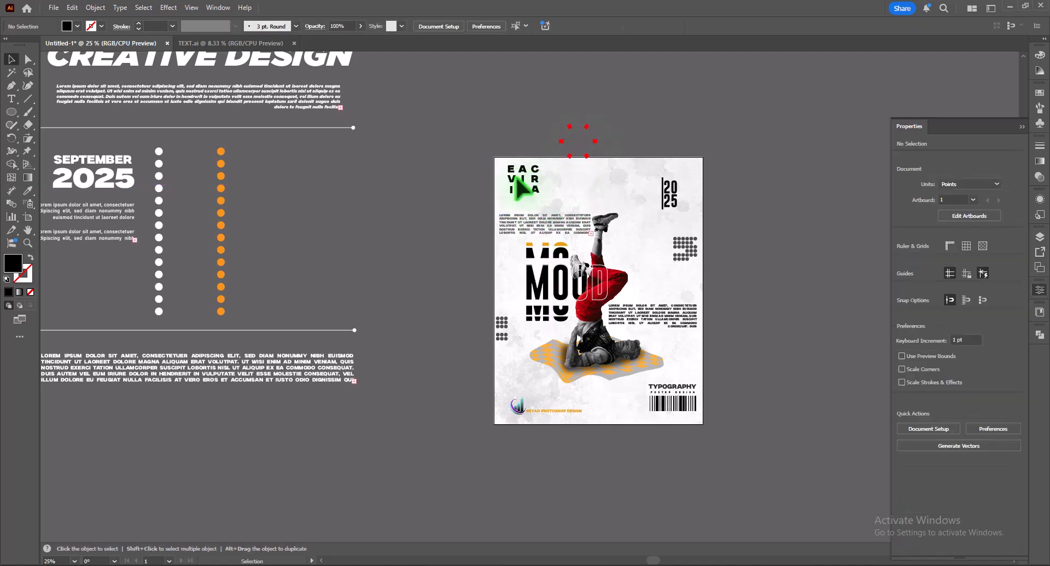
- Fill the central I of the letter grid light orange and the E red
{"action": "left_click", "coordinate": [524, 178]}
{"action": "left_click", "coordinate": [75, 26]}
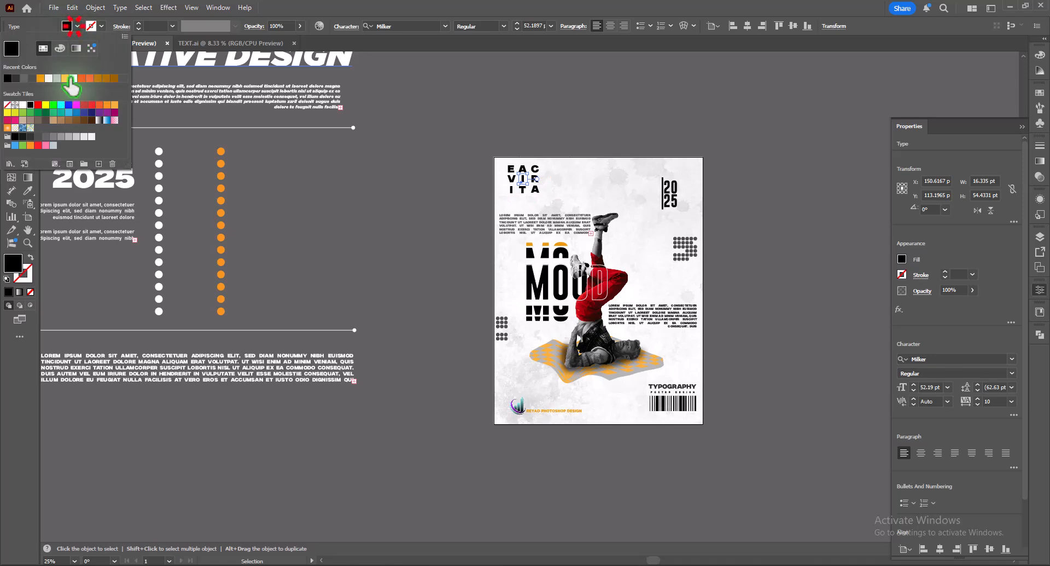
{"action": "left_click", "coordinate": [405, 204]}
{"action": "left_click", "coordinate": [511, 169]}
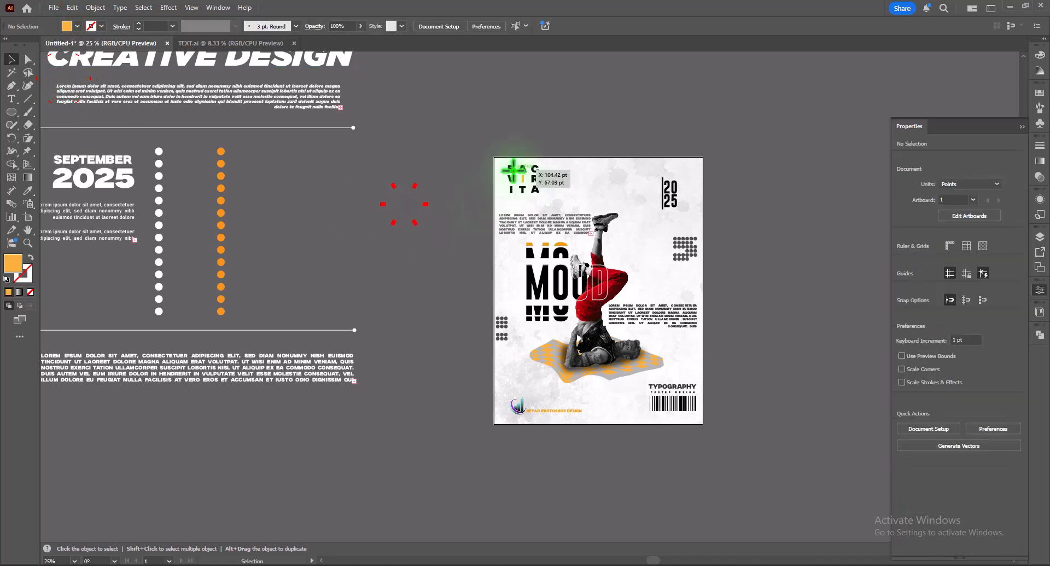
{"action": "left_click", "coordinate": [77, 26]}
{"action": "left_click", "coordinate": [90, 102]}
{"action": "left_click", "coordinate": [304, 230]}
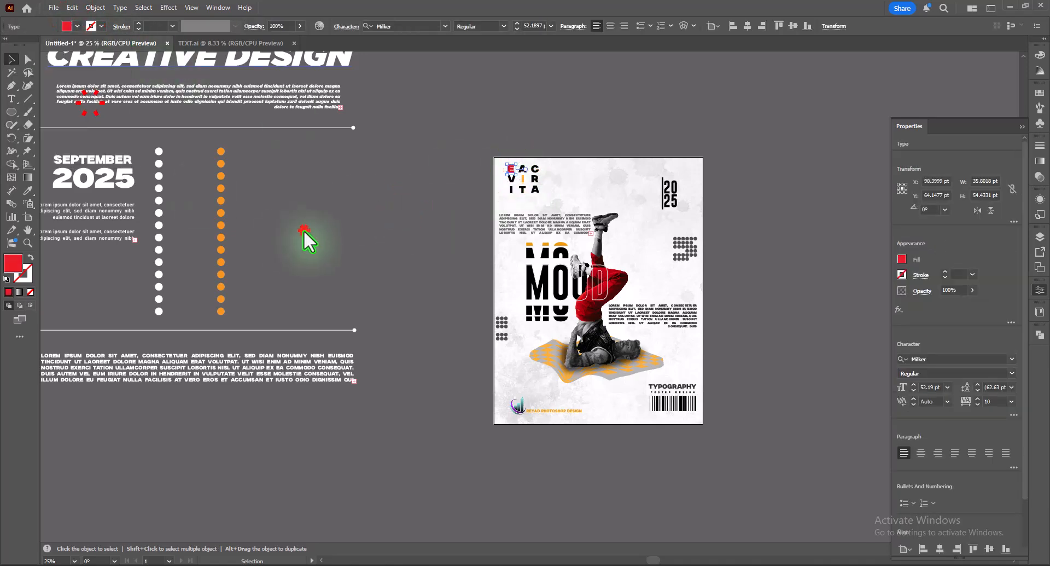
- Fill the C of the letter grid light orange and the I in its last row red
{"action": "left_click_drag", "start_coordinate": [537, 196], "coordinate": [533, 170]}
{"action": "left_click", "coordinate": [96, 26]}
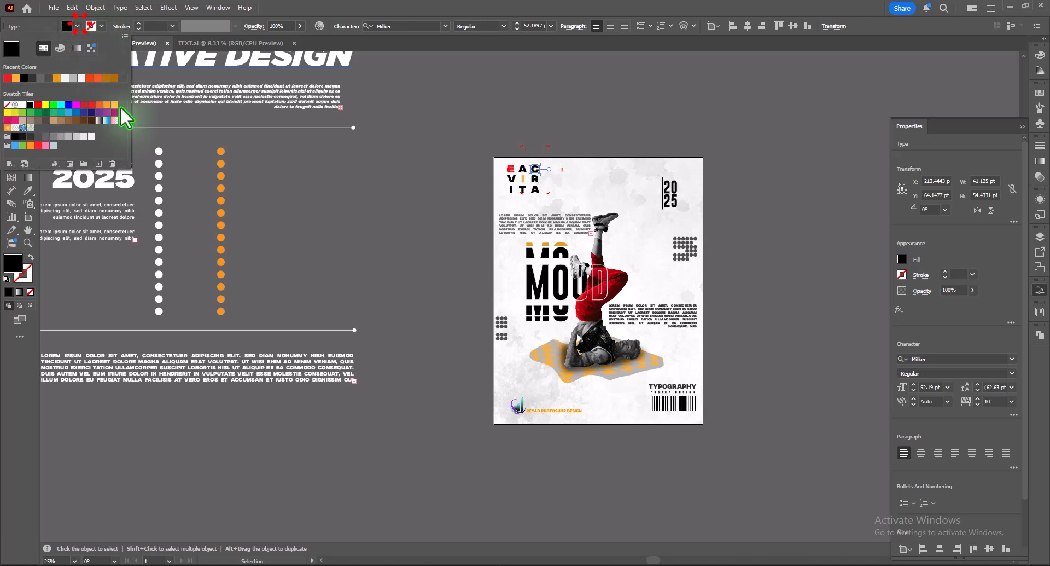
{"action": "left_click", "coordinate": [321, 211]}
{"action": "left_click", "coordinate": [137, 82]}
{"action": "left_click", "coordinate": [77, 26]}
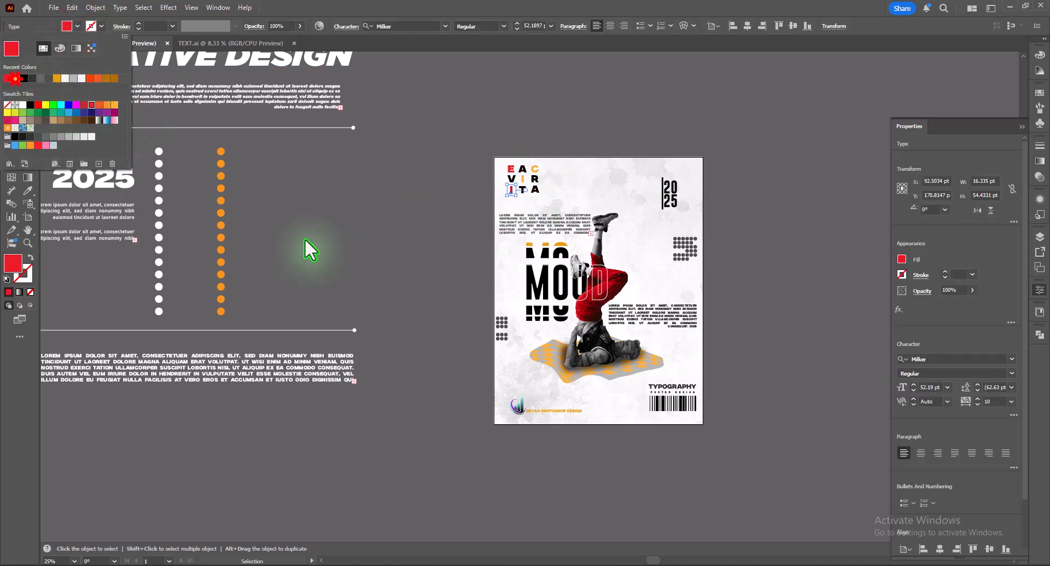
{"action": "left_click", "coordinate": [339, 240]}
{"action": "left_click", "coordinate": [536, 189]}
{"action": "left_click", "coordinate": [403, 196]}
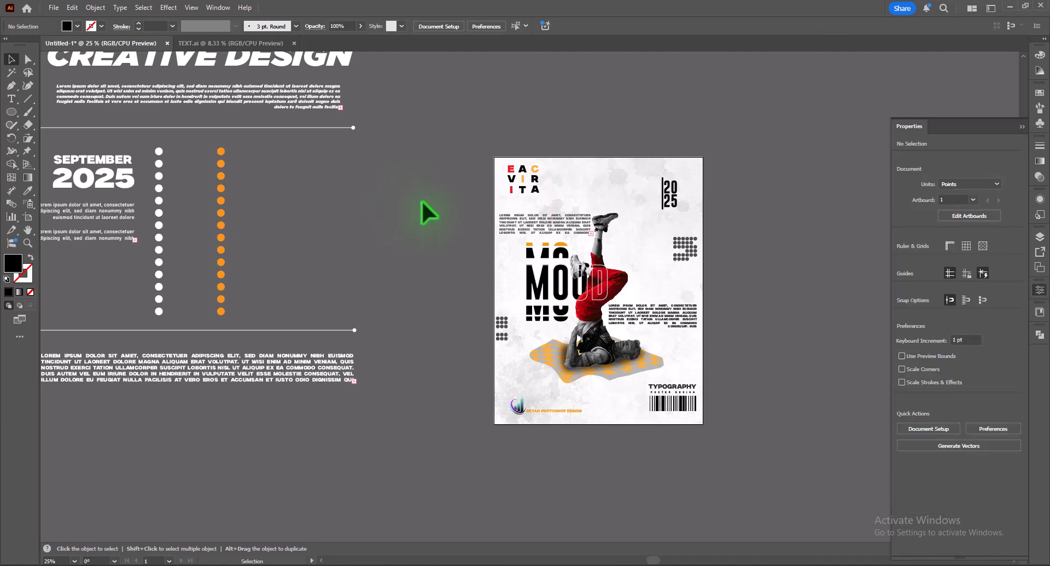
- Give the upper dot-ended line of the imported layout a light orange stroke and move it above the poster's upper paragraph
{"action": "key", "text": "ctrl+minus"}
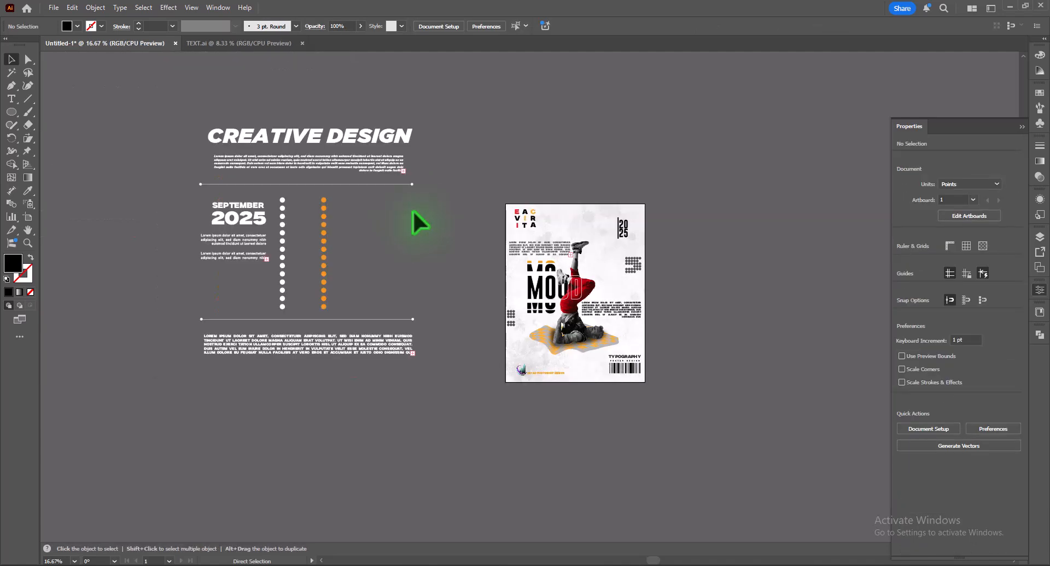
{"action": "left_click_drag", "start_coordinate": [180, 108], "coordinate": [396, 363]}
{"action": "left_click_drag", "start_coordinate": [422, 366], "coordinate": [421, 365]}
{"action": "left_click", "coordinate": [433, 322]}
{"action": "left_click", "coordinate": [395, 185]}
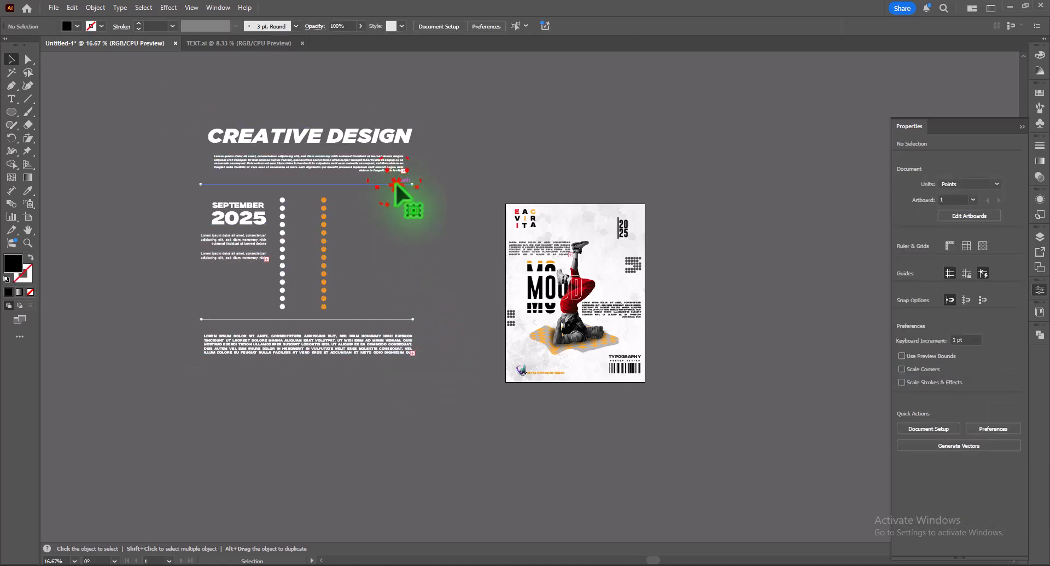
{"action": "left_click", "coordinate": [92, 26]}
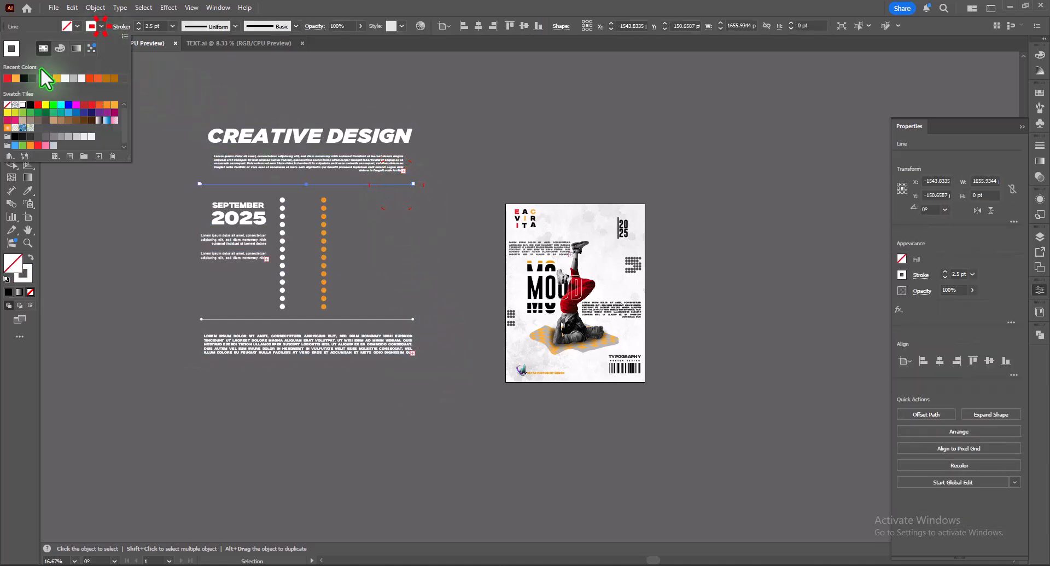
{"action": "left_click", "coordinate": [414, 184]}
{"action": "left_click_drag", "start_coordinate": [412, 182], "coordinate": [570, 241]}
- Shorten the orange line to match the upper paragraph's width and place it just above the text
{"action": "key", "text": "ctrl+equal"}
{"action": "key", "text": "ctrl+equal"}
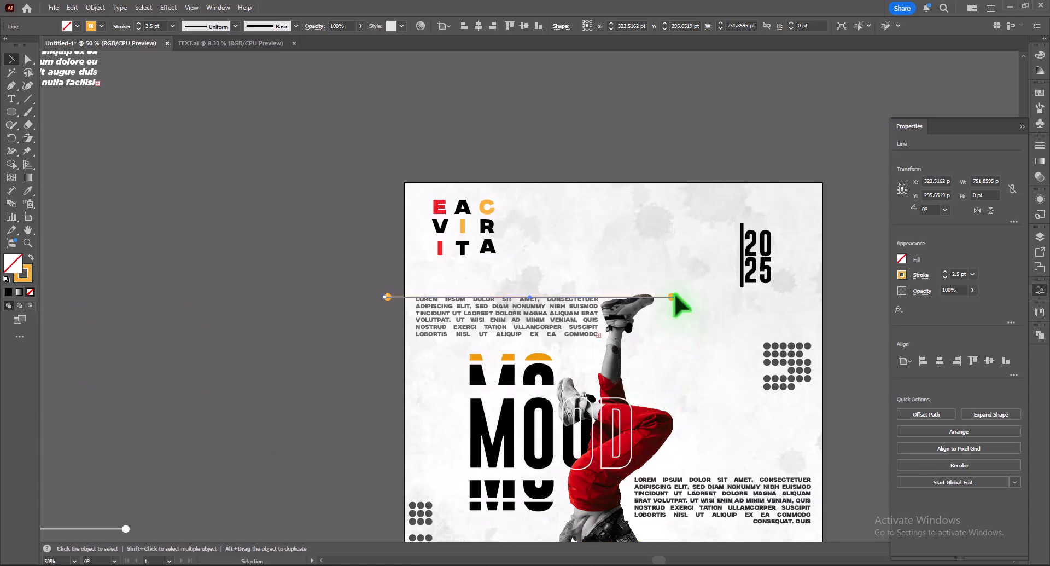
{"action": "left_click_drag", "start_coordinate": [670, 294], "coordinate": [550, 296]}
{"action": "left_click_drag", "start_coordinate": [405, 296], "coordinate": [428, 294]}
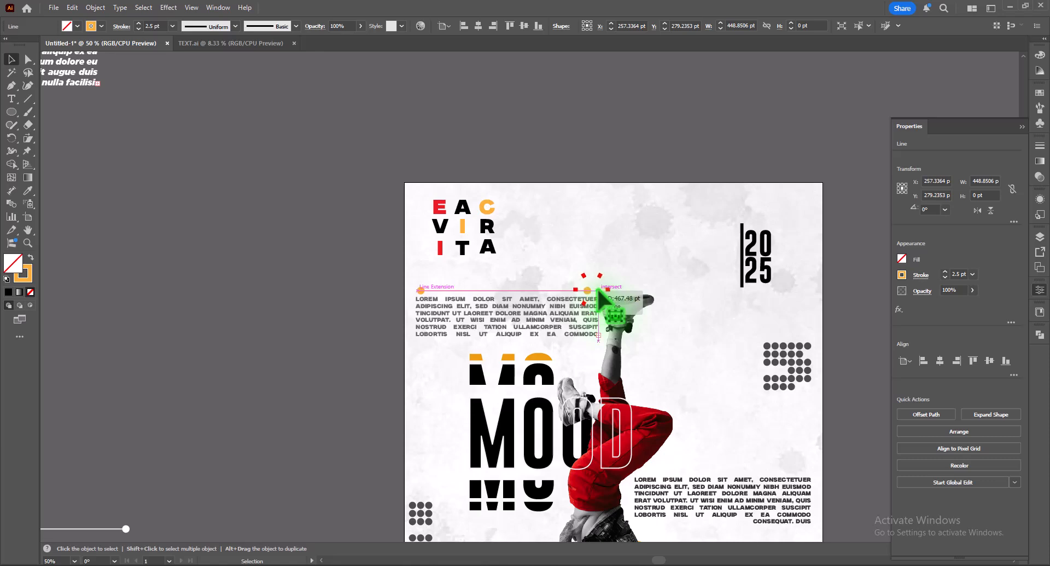
{"action": "left_click", "coordinate": [690, 367]}
- Delete all remaining elements of the imported text layout beside the poster
{"action": "scroll", "coordinate": [692, 367], "scroll_direction": "down", "scroll_amount": 3}
{"action": "scroll", "coordinate": [696, 373], "scroll_direction": "down", "scroll_amount": 3}
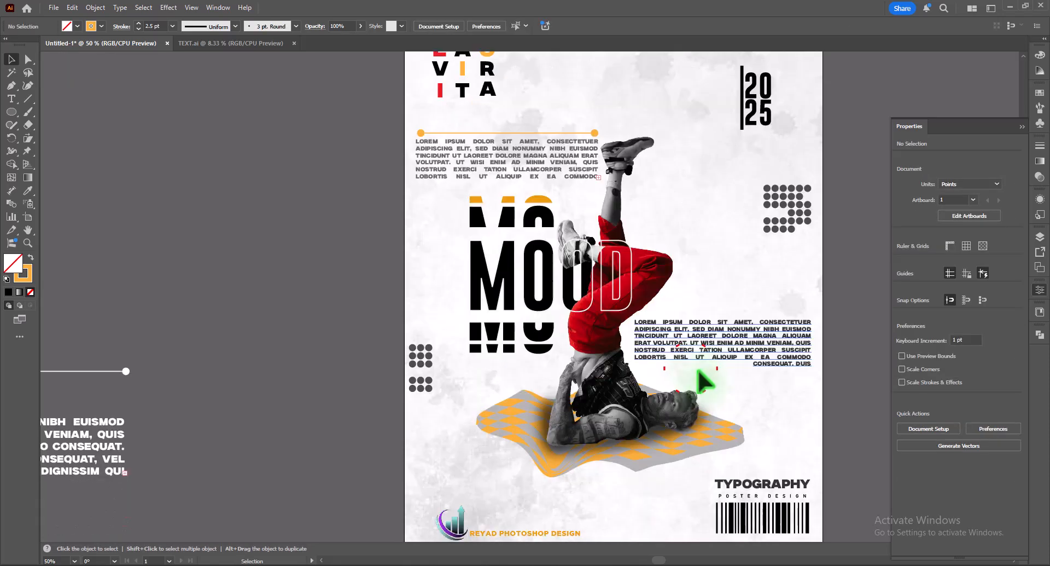
{"action": "scroll", "coordinate": [730, 375], "scroll_direction": "down", "scroll_amount": 2}
{"action": "key", "text": "ctrl+minus"}
{"action": "key", "text": "ctrl+minus"}
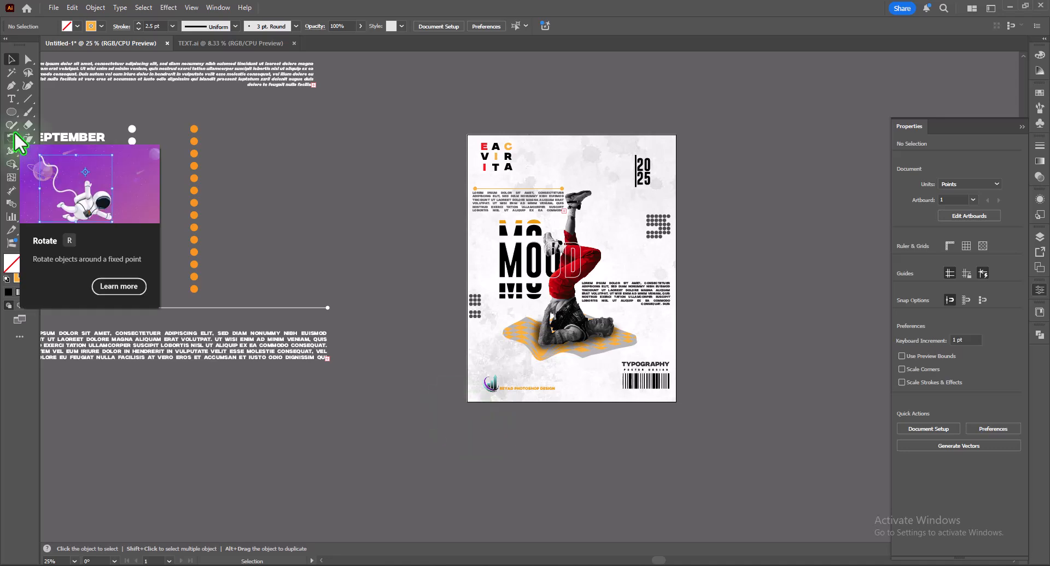
{"action": "key", "text": "ctrl+minus"}
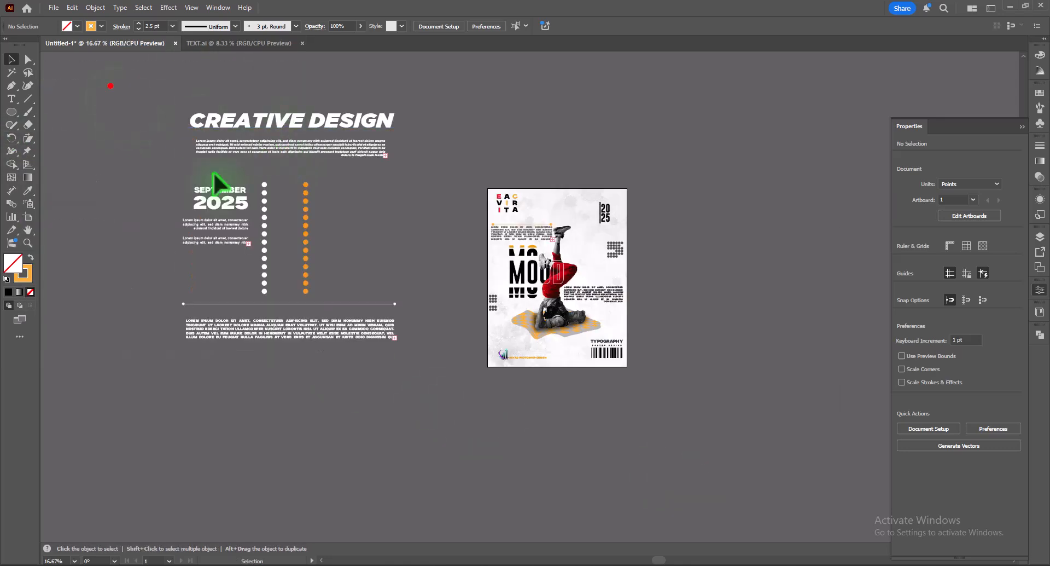
{"action": "left_click", "coordinate": [419, 352]}
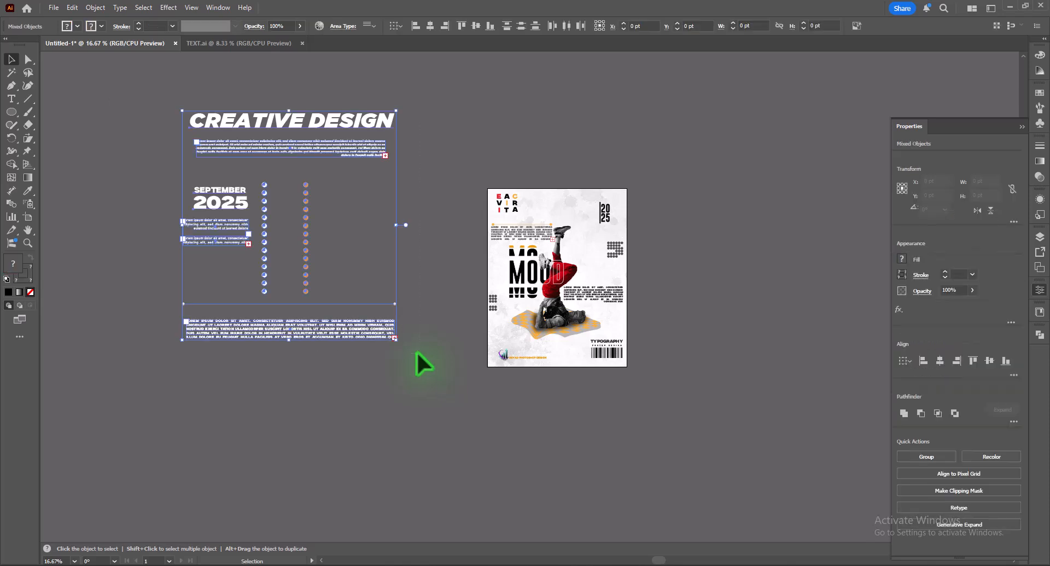
{"action": "key", "text": "Delete"}
- Draw a rectangle of about 1074 by 1376 pt covering the whole poster, with a light orange fill and no stroke
{"action": "left_click", "coordinate": [12, 112]}
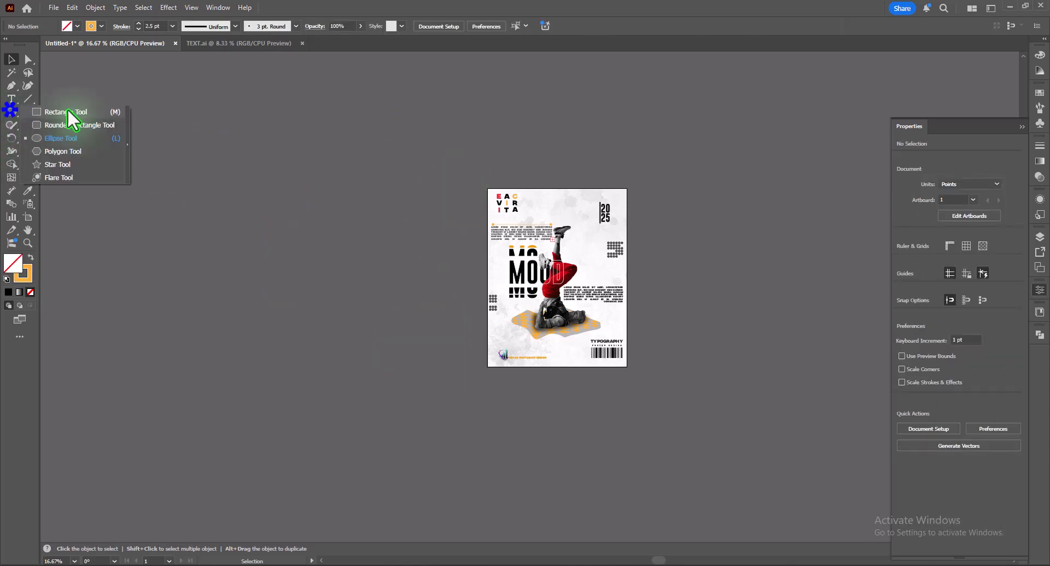
{"action": "left_click", "coordinate": [67, 108]}
{"action": "mouse_move", "coordinate": [487, 188]}
{"action": "left_mouse_down"}
{"action": "mouse_move", "coordinate": [626, 351]}
{"action": "mouse_move", "coordinate": [624, 366]}
{"action": "left_mouse_up"}
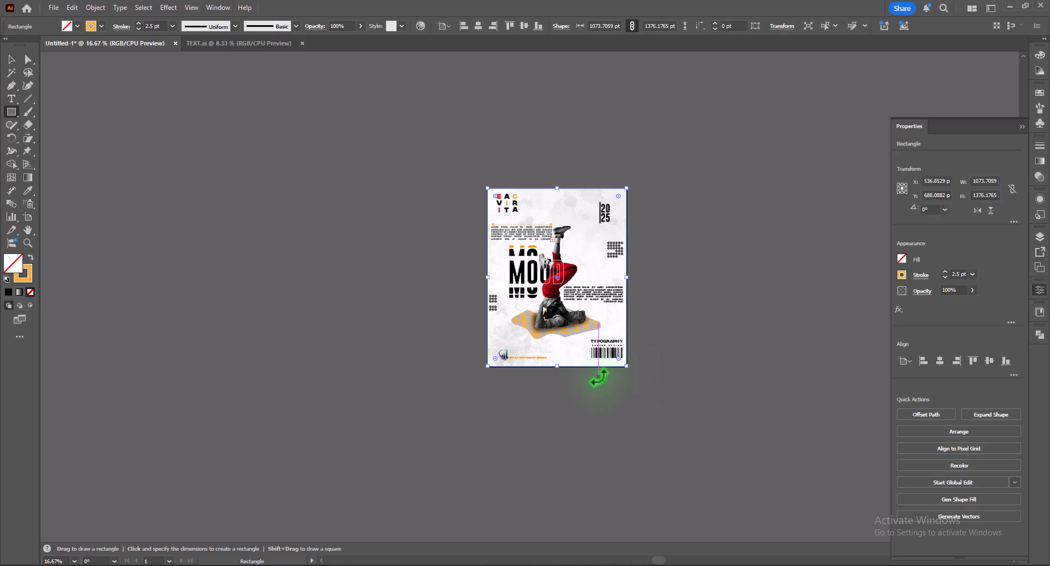
{"action": "left_click", "coordinate": [31, 258]}
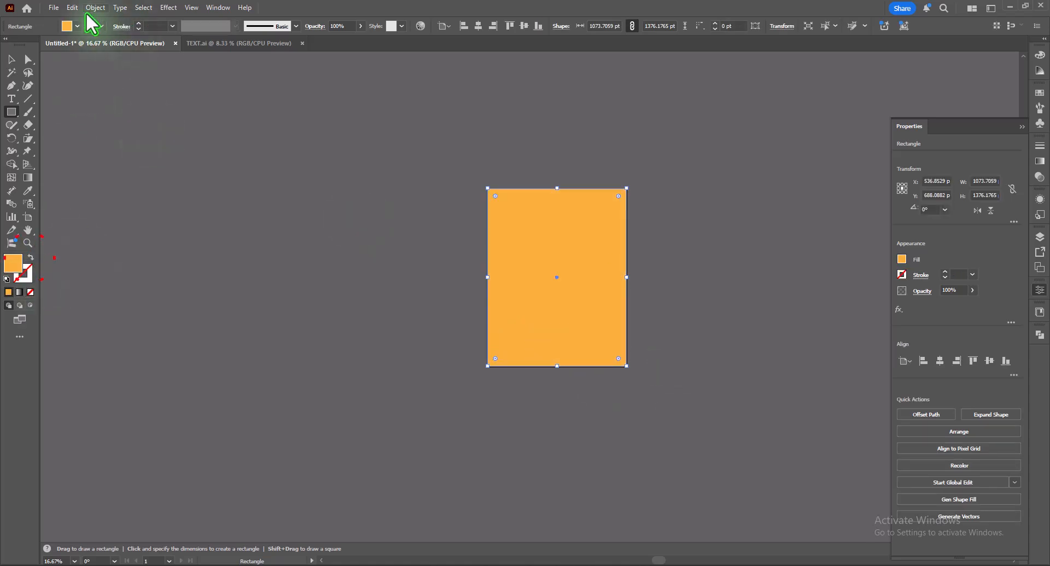
- Change the overlay rectangle's blending mode to let the poster show through, make its fill golden yellow and set its opacity to 38%
{"action": "left_click", "coordinate": [317, 26]}
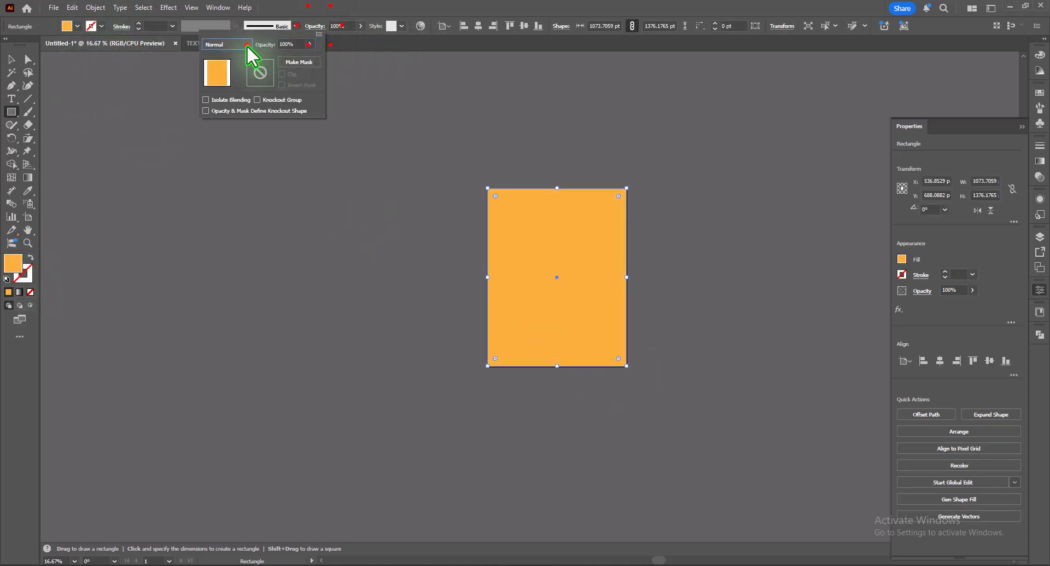
{"action": "left_click", "coordinate": [246, 44]}
{"action": "left_click", "coordinate": [219, 80]}
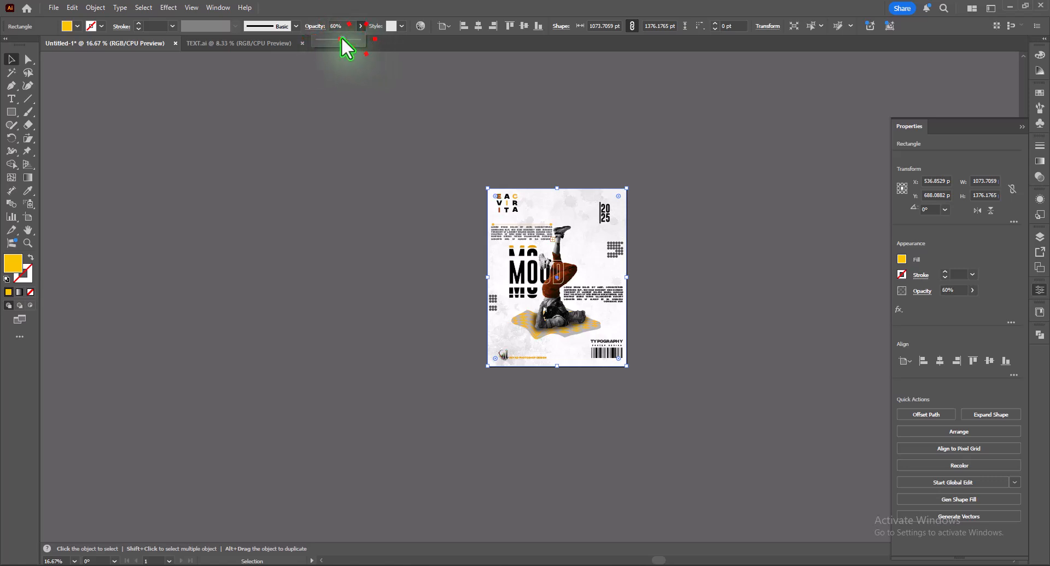
{"action": "left_click_drag", "start_coordinate": [335, 38], "coordinate": [332, 38]}
- Apply a Grain texture effect to the overlay with intensity 36, contrast 51 and the Regular grain type
{"action": "left_click", "coordinate": [168, 7]}
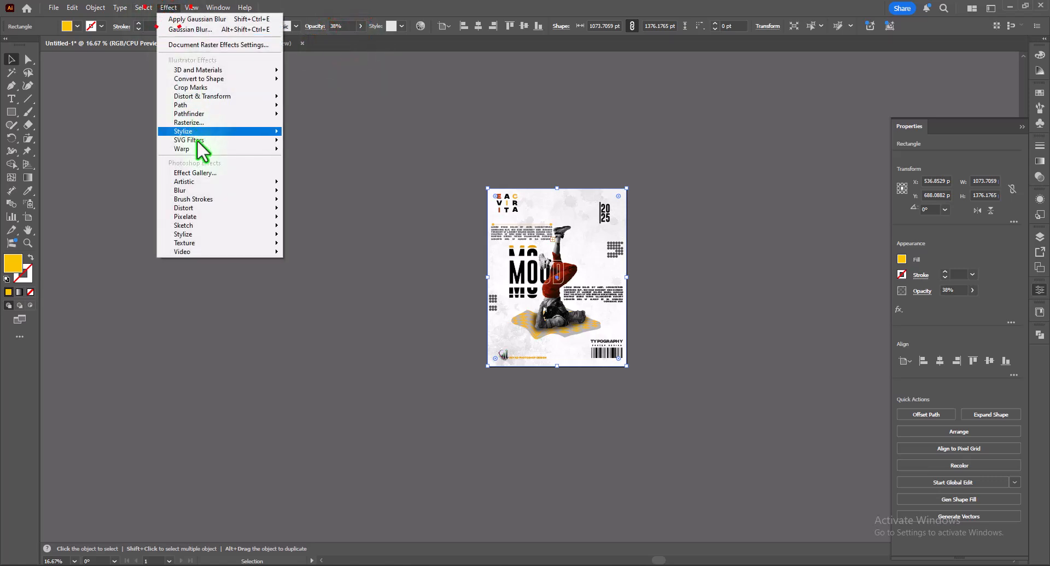
{"action": "left_click", "coordinate": [197, 175]}
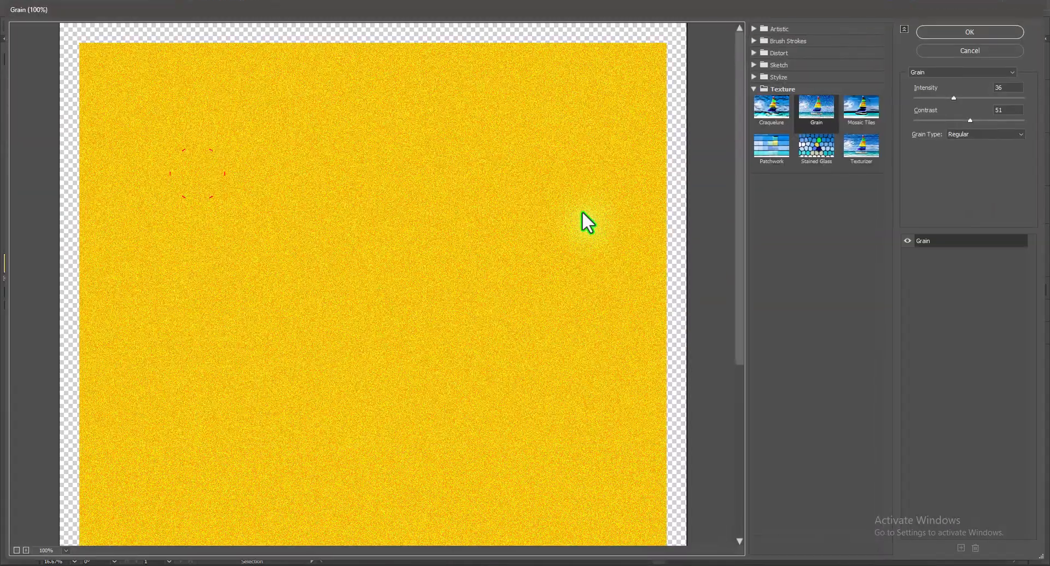
{"action": "left_click", "coordinate": [939, 34]}
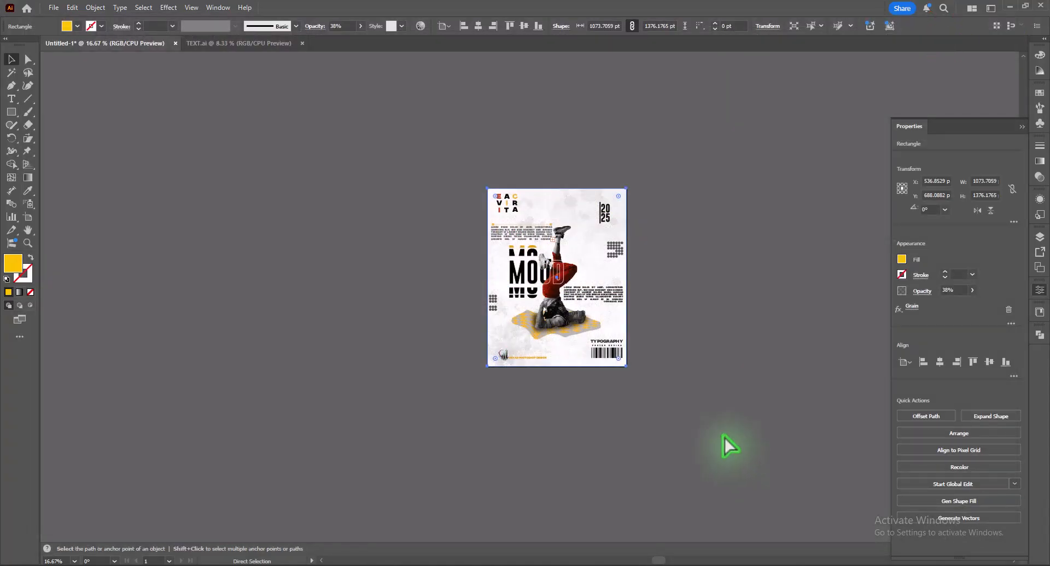
{"action": "key", "text": "ctrl+equal"}
{"action": "key", "text": "ctrl+minus"}
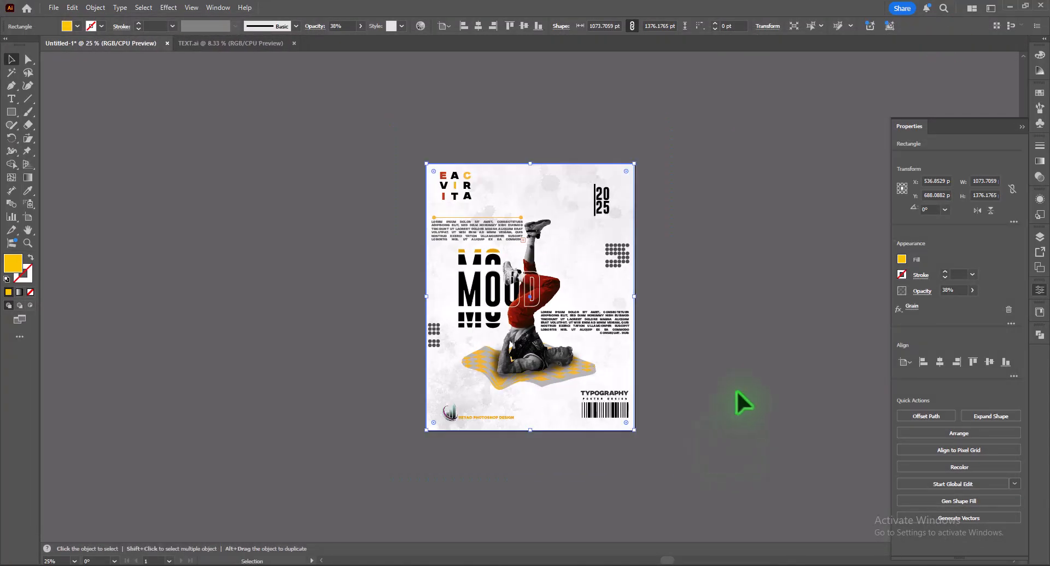